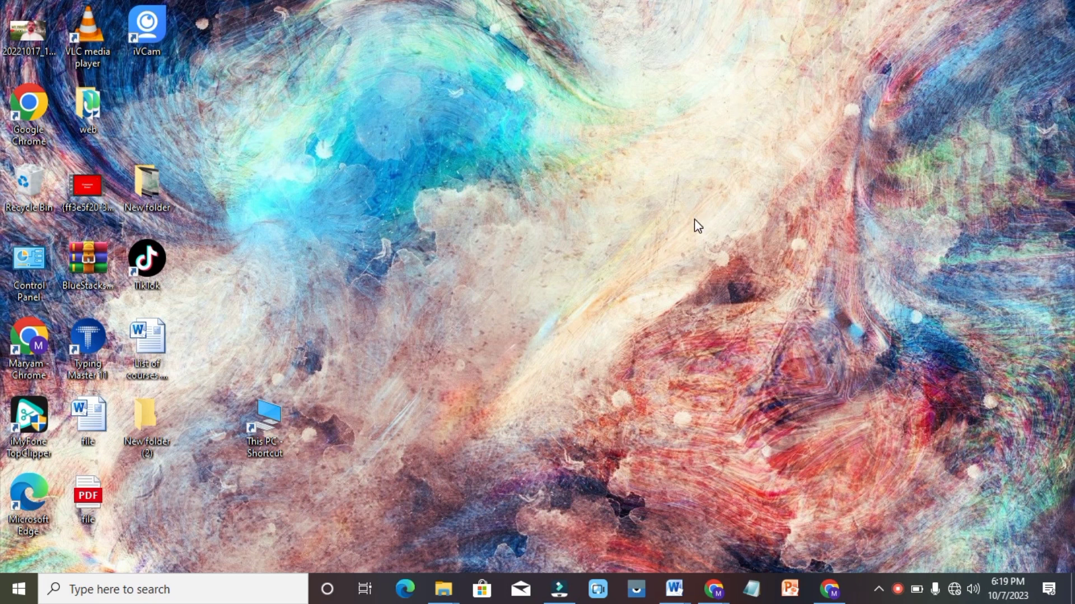
# Bring the blank Document6 forward, then dismiss the Insert Hyperlink dialog without adding a link
pyautogui.moveTo(679, 592)
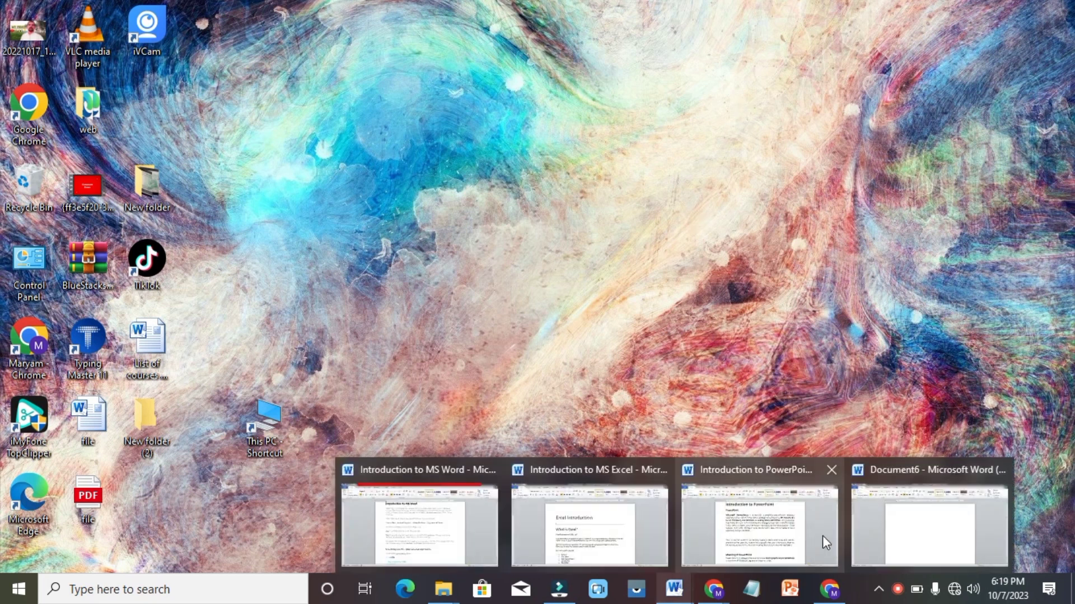
pyautogui.click(892, 536)
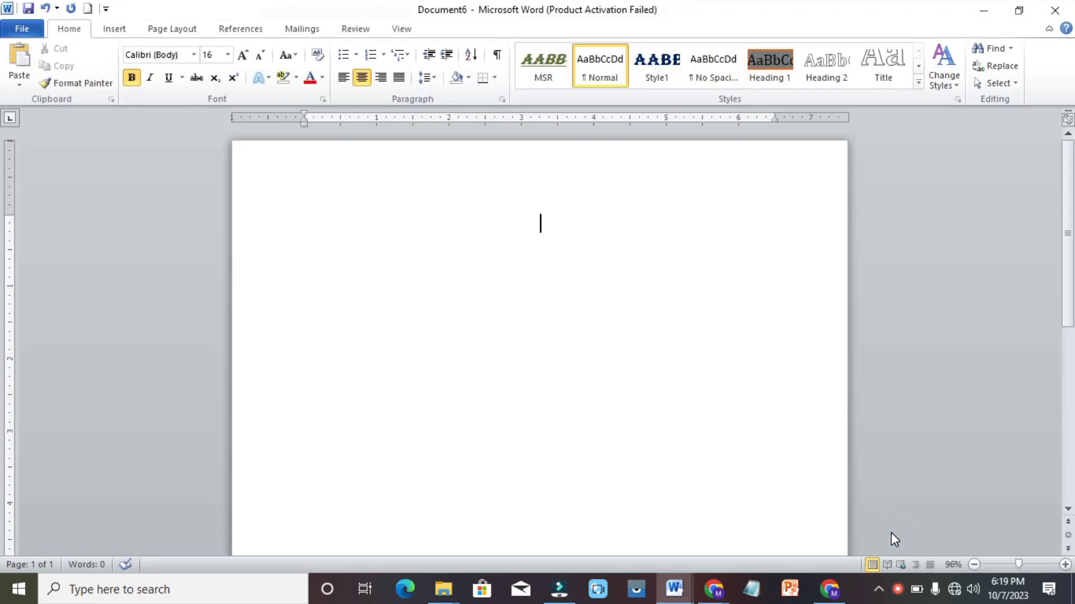
pyautogui.click(116, 31)
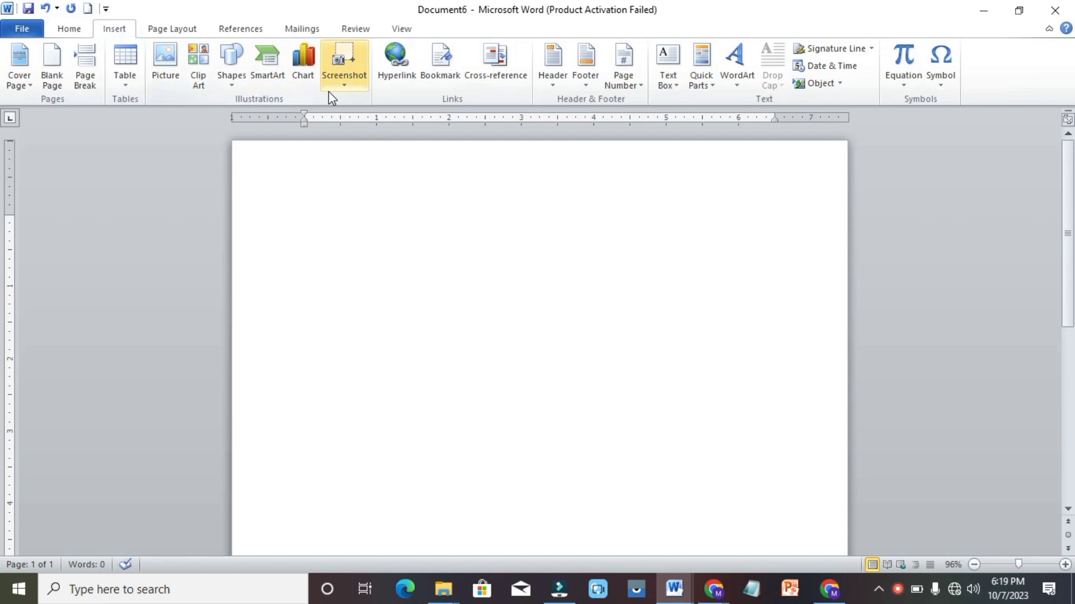
pyautogui.click(409, 81)
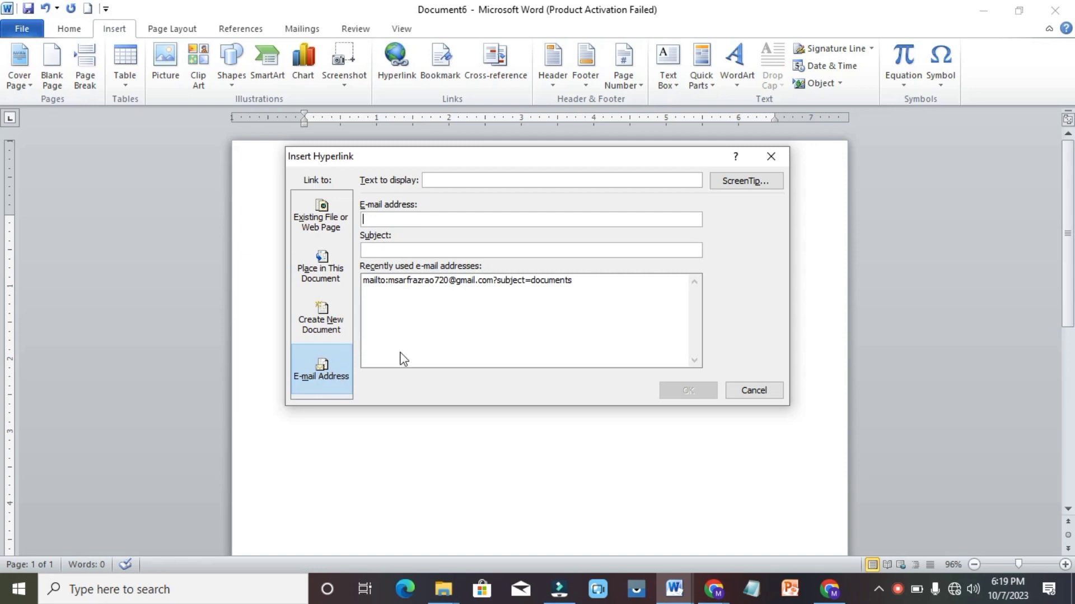
pyautogui.click(754, 390)
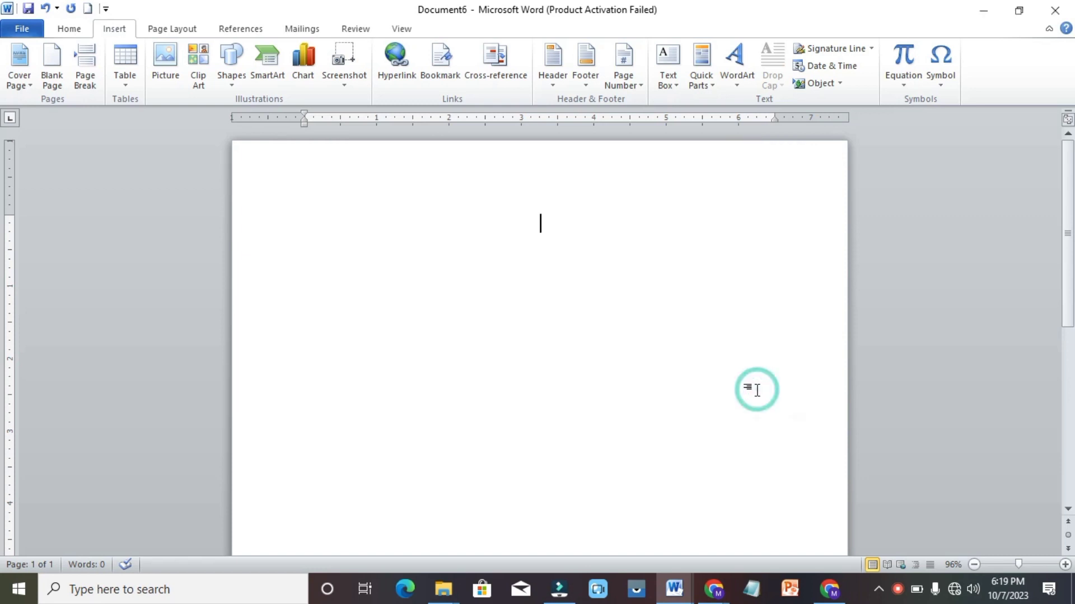
# Type the centred heading lines 'Learn AND Grow with MS Rao' and 'Microsoft Office'
pyautogui.doubleClick(578, 255)
pyautogui.write('Lear')
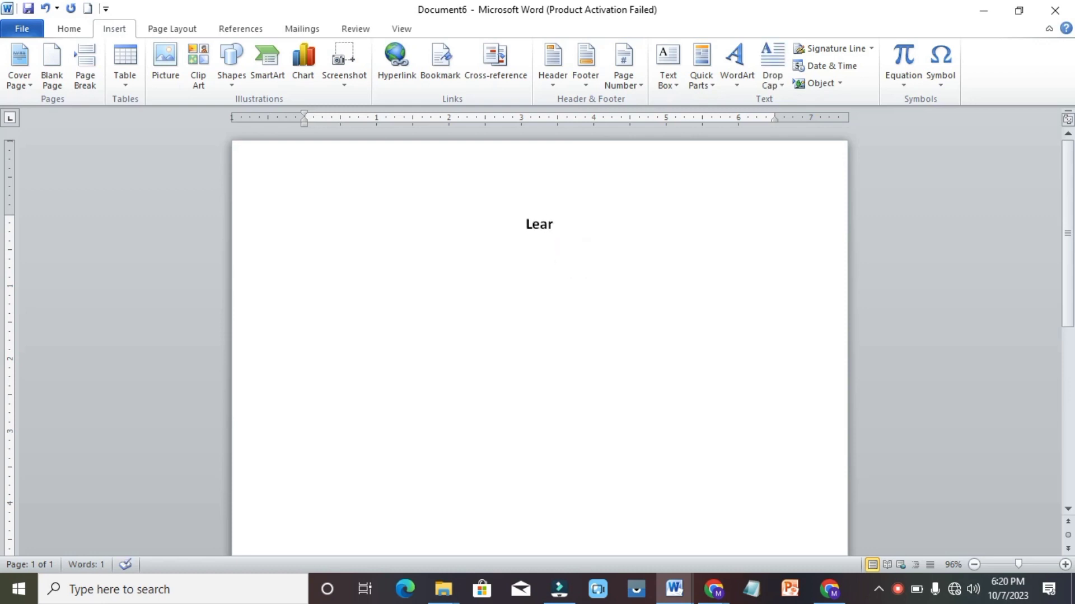
pyautogui.write(' n AND')
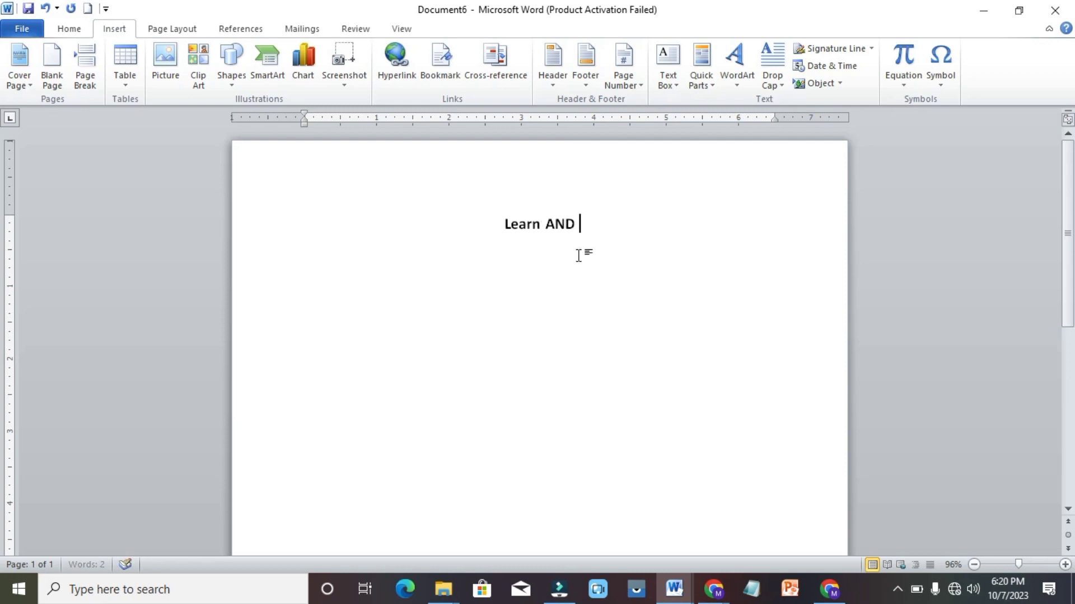
pyautogui.write(' g')
pyautogui.press('BackSpace')
pyautogui.write('g')
pyautogui.press('BackSpace')
pyautogui.write('g')
pyautogui.press('BackSpace')
pyautogui.write('Grow with MS Rao')
pyautogui.press('Return')
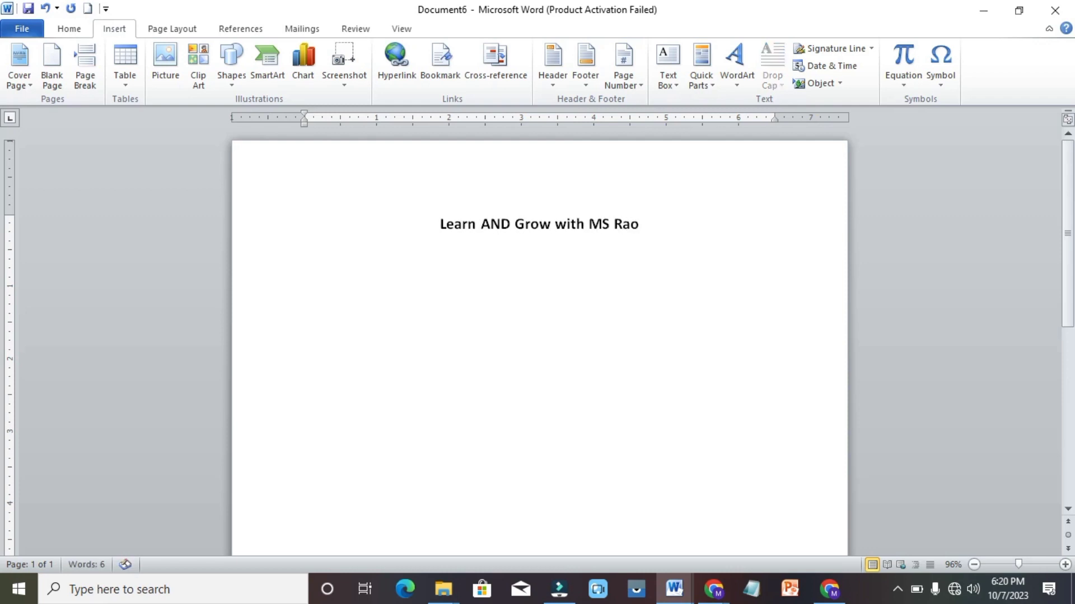
pyautogui.write('MS')
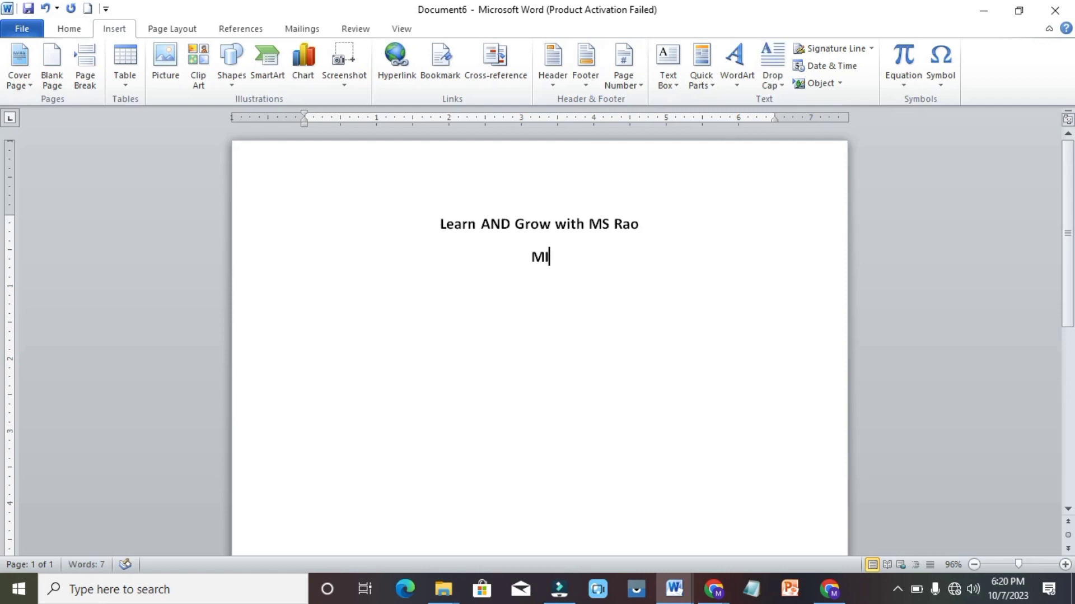
pyautogui.press('BackSpace')
pyautogui.press('BackSpace')
pyautogui.write('icrosoft')
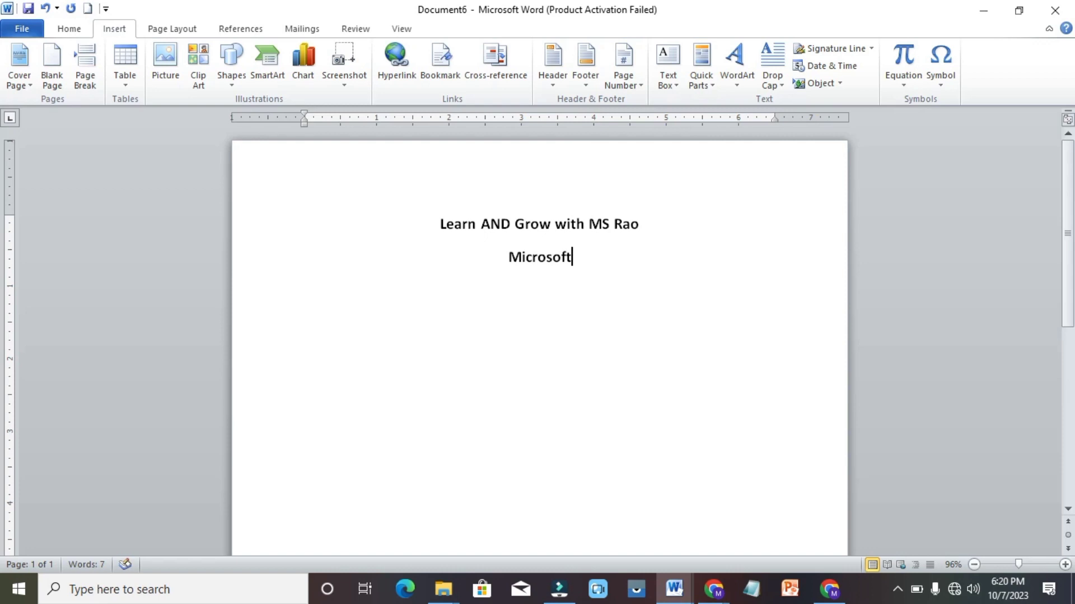
pyautogui.write(' Off')
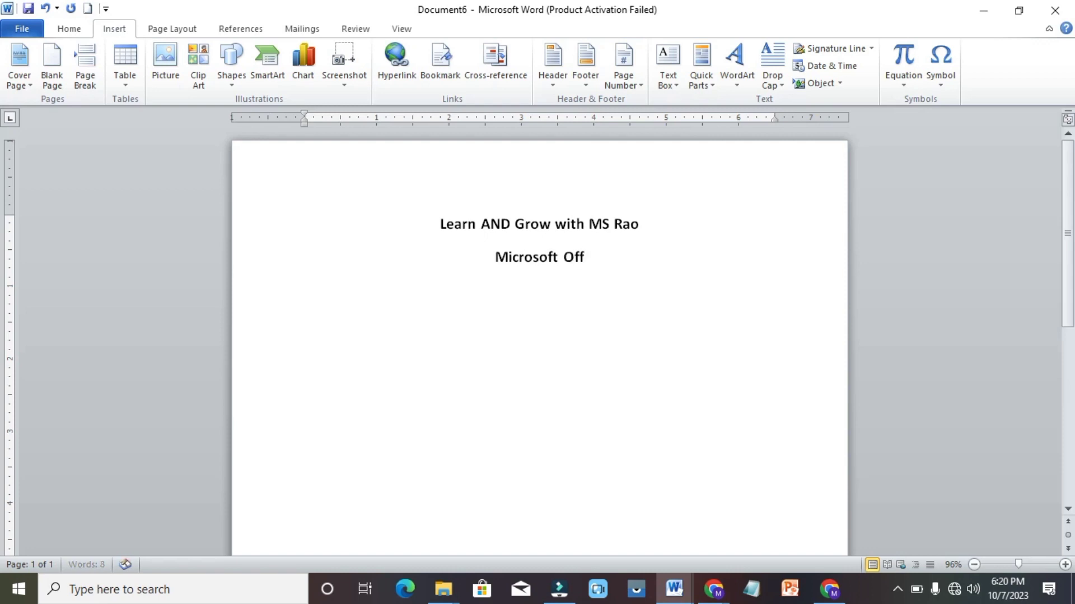
pyautogui.write('ice')
pyautogui.press('Return')
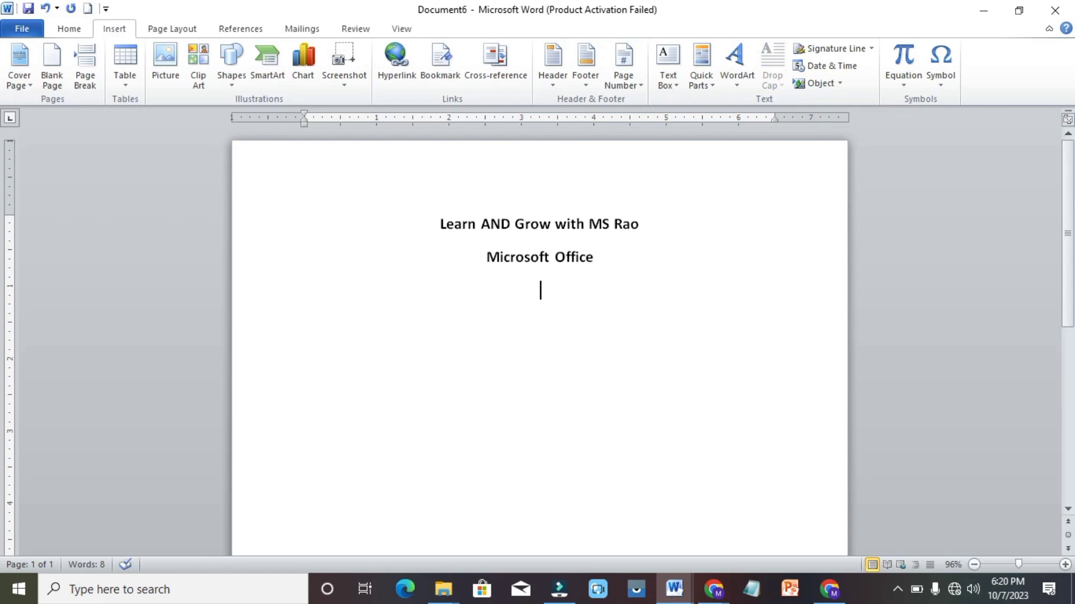
# Add the lines 'MS word', 'MS excel' and 'MS PowerPoint', correcting the PowerPoint spelling
pyautogui.write('MS word')
pyautogui.press('Return')
pyautogui.write('MS excel')
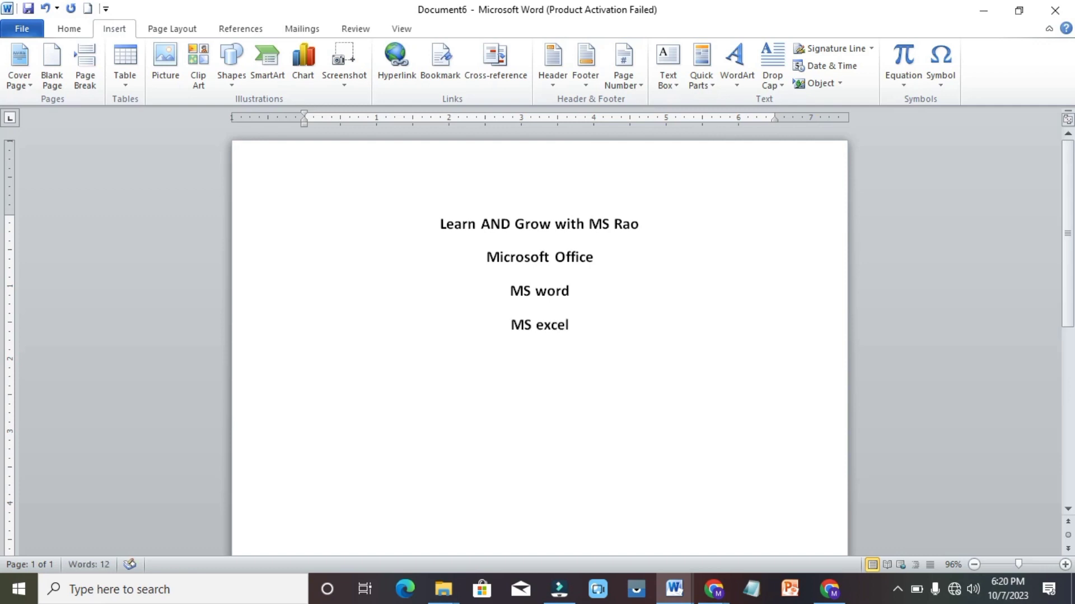
pyautogui.press('Return')
pyautogui.write('MS powerpoint')
pyautogui.press('Return')
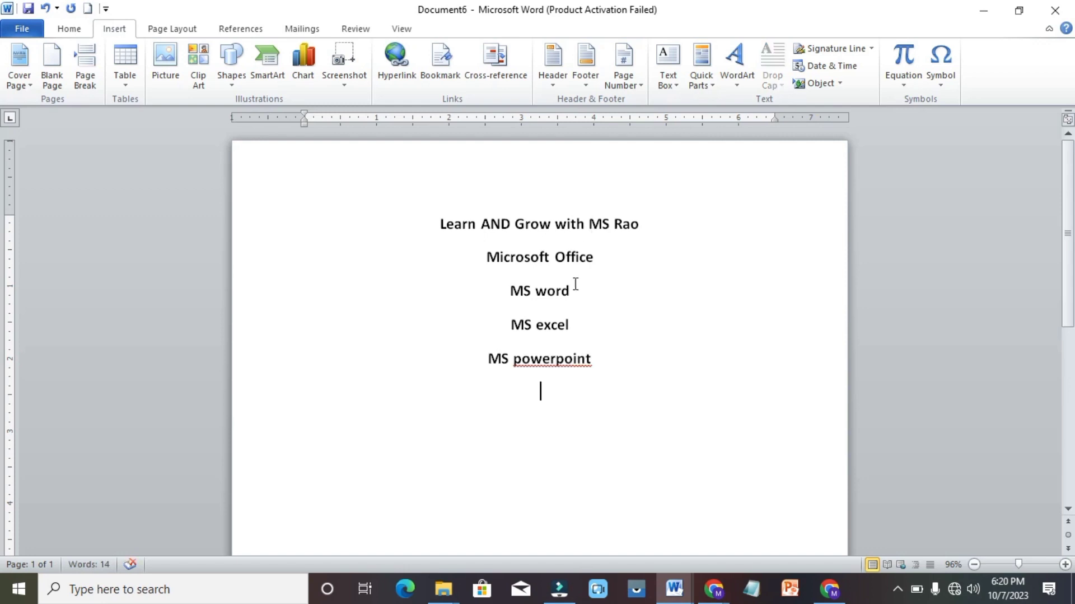
pyautogui.rightClick(551, 357)
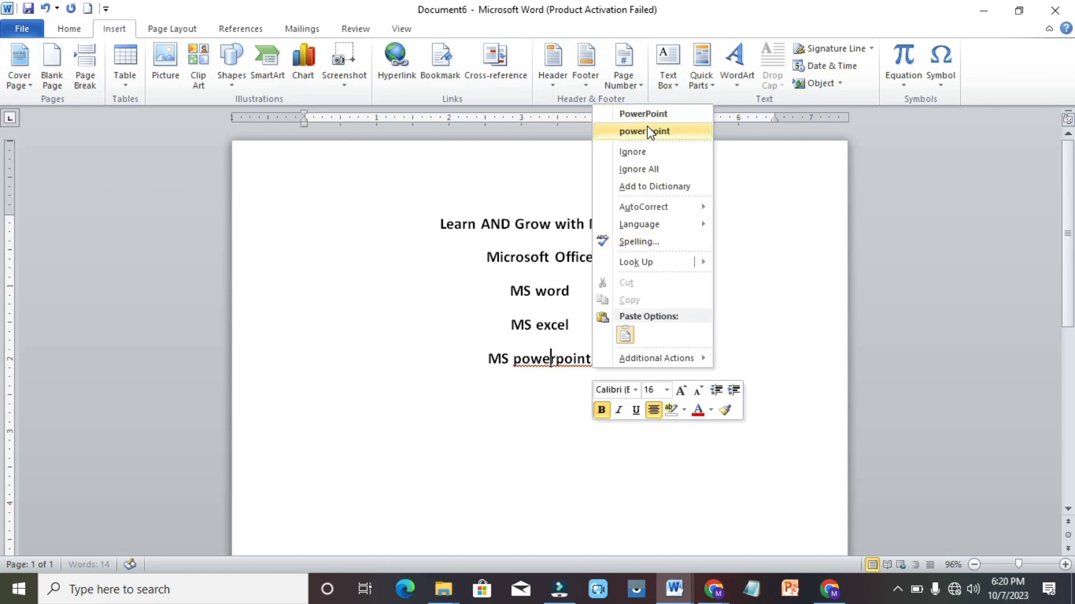
pyautogui.click(657, 115)
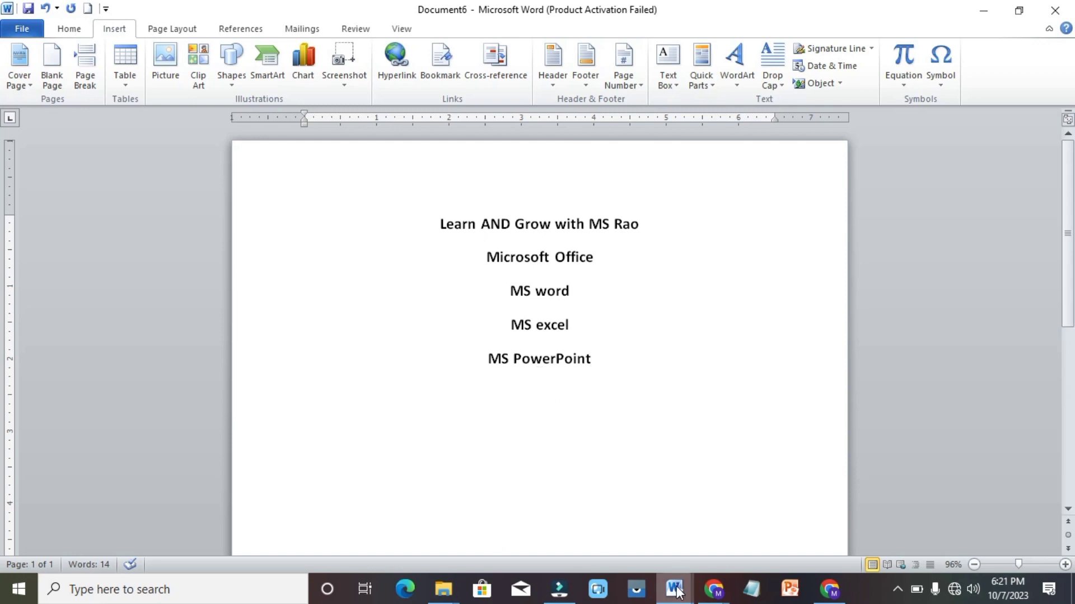
pyautogui.moveTo(678, 589)
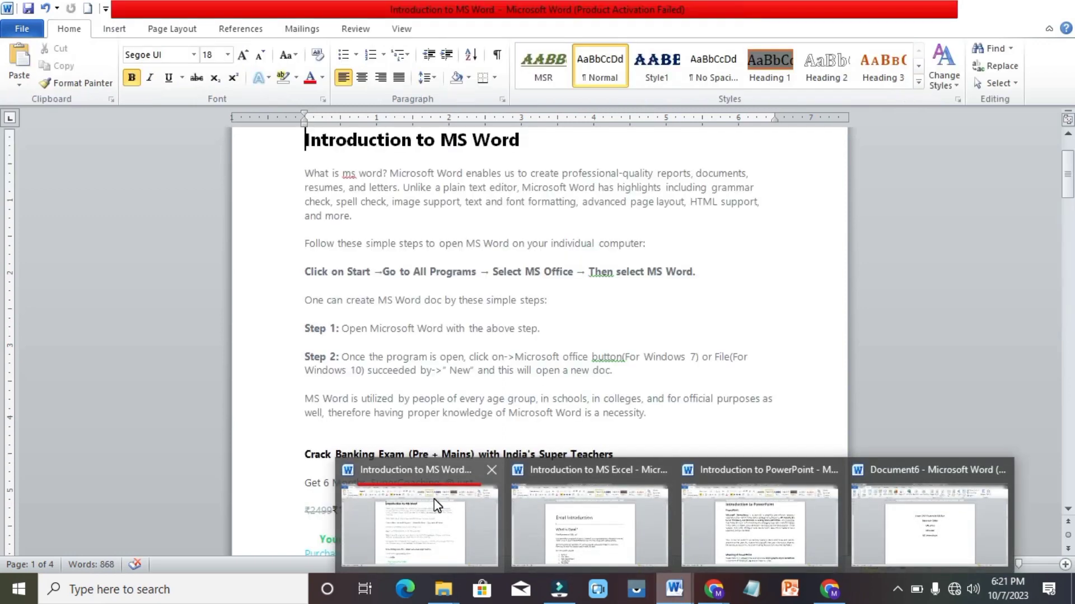
pyautogui.click(436, 501)
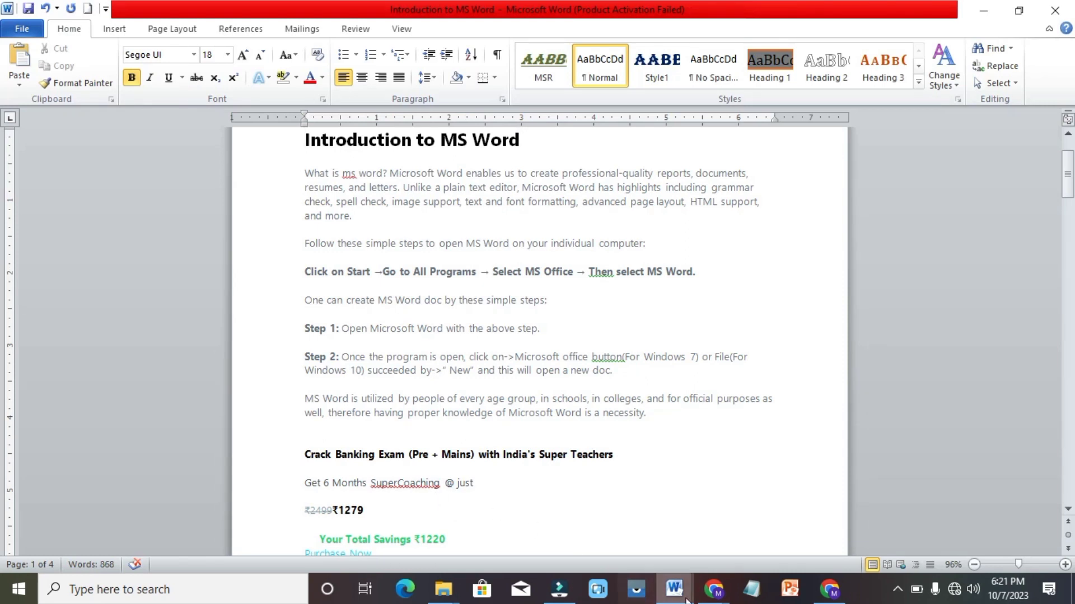
pyautogui.moveTo(686, 598)
pyautogui.click(586, 503)
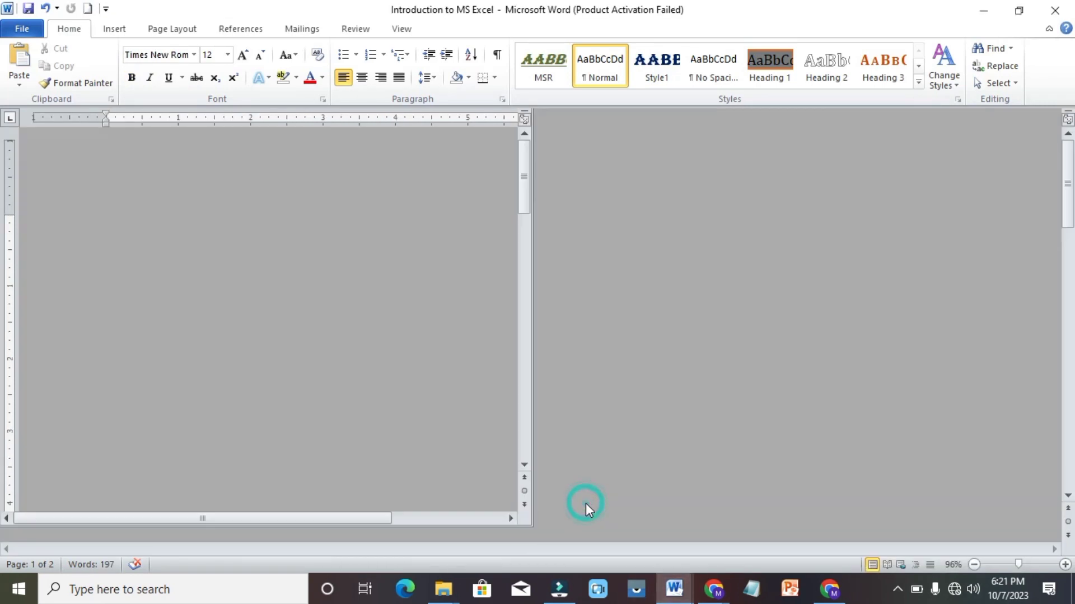
pyautogui.moveTo(675, 592)
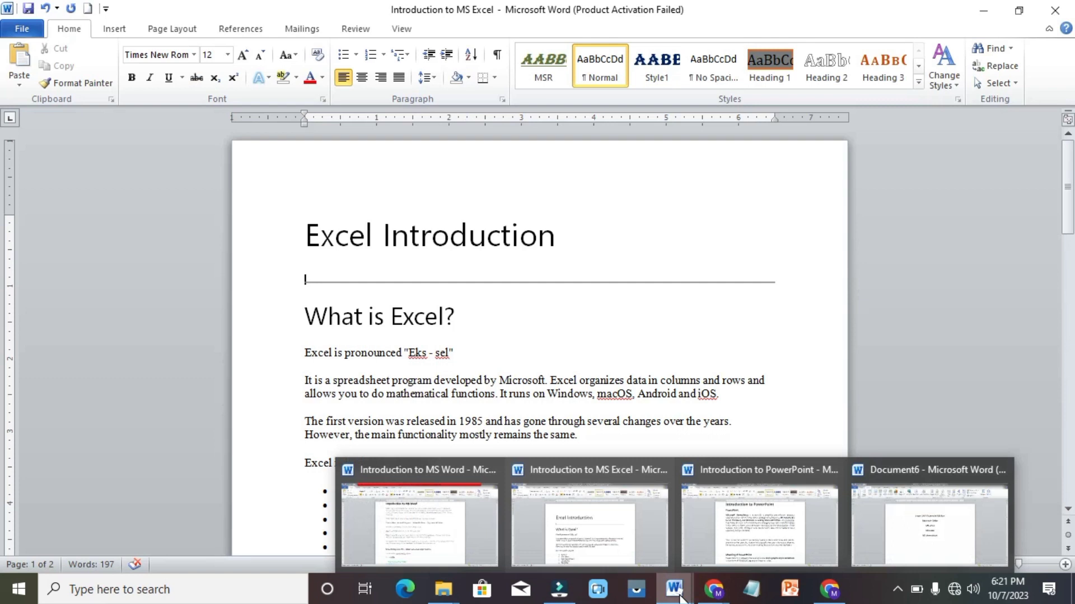
pyautogui.click(771, 542)
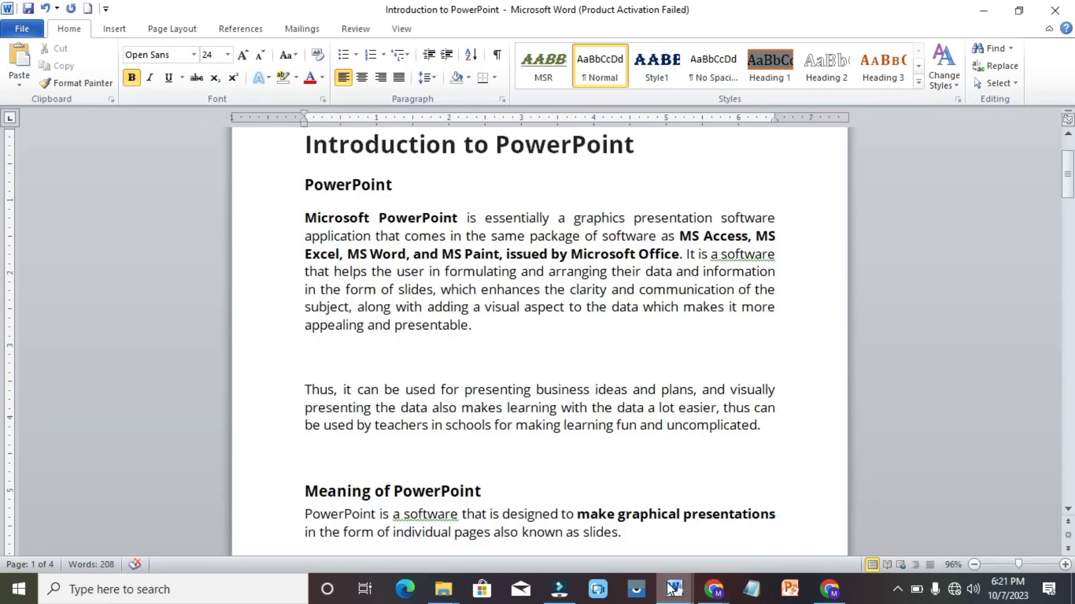
pyautogui.moveTo(670, 588)
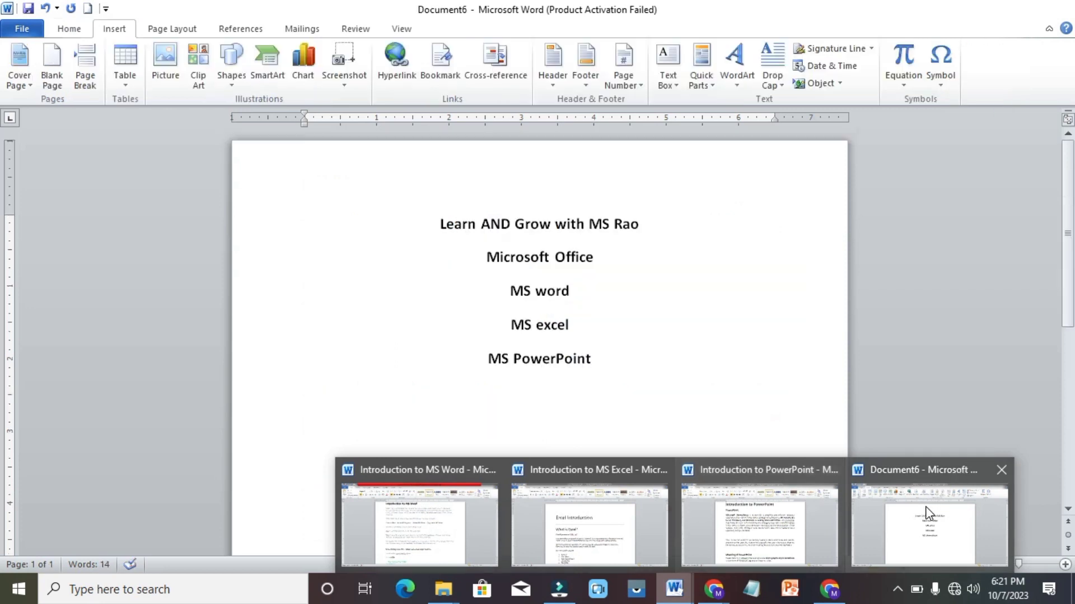
pyautogui.click(930, 512)
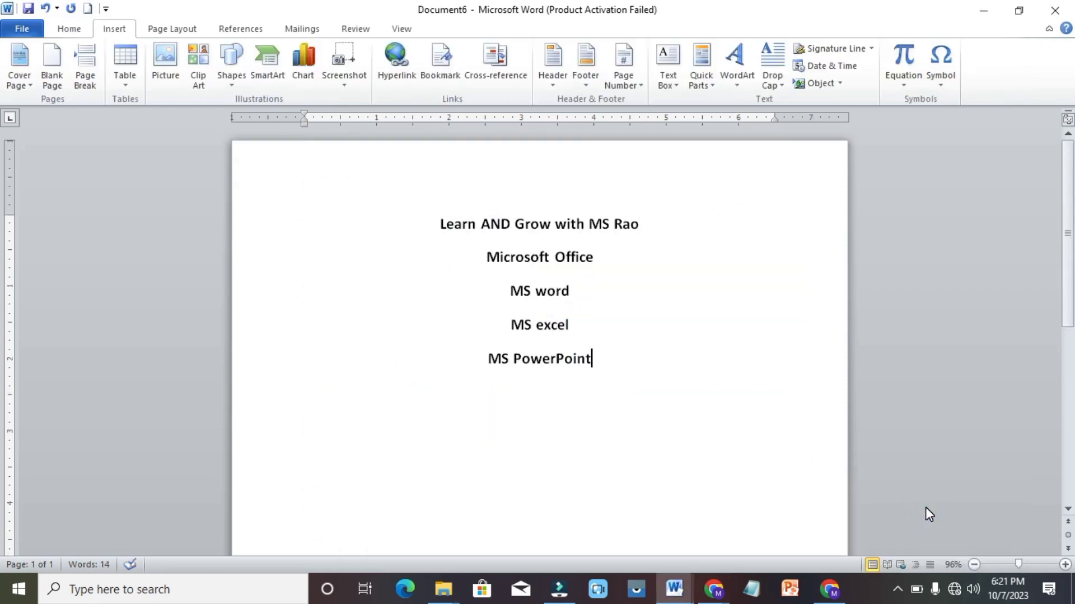
# Save the document as 'Learn AND Grow with MS Rao' in the Documents > Links folder
pyautogui.hotkey('ctrl', 's')
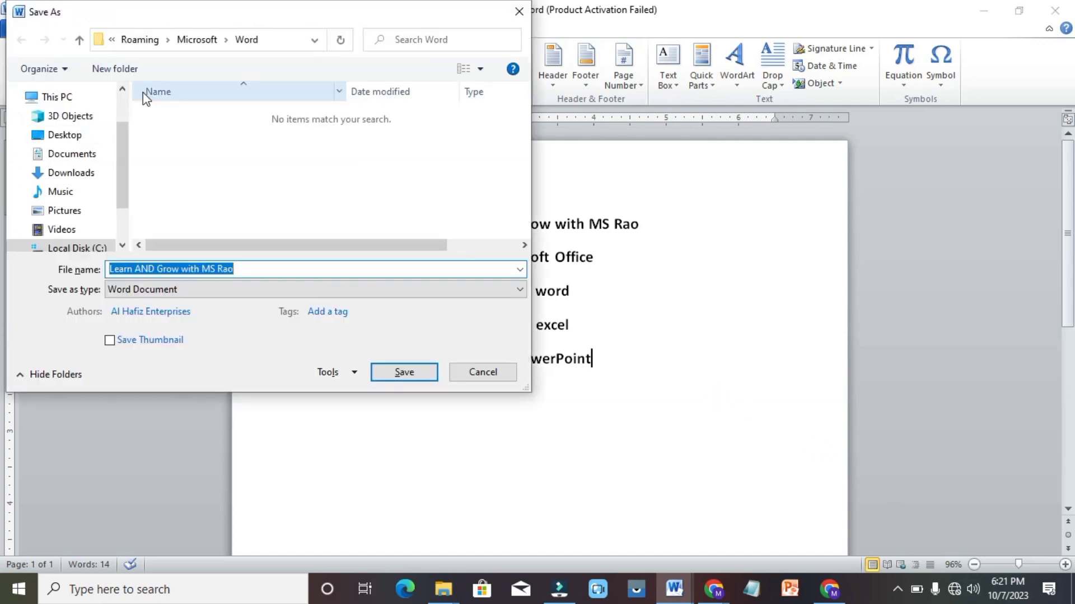
pyautogui.click(84, 156)
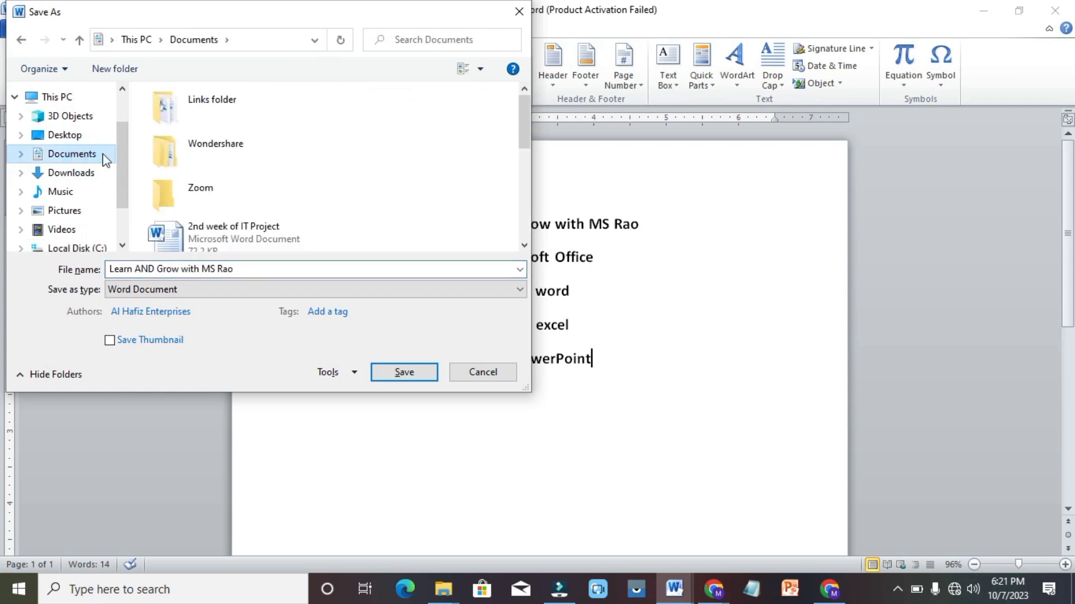
pyautogui.doubleClick(199, 119)
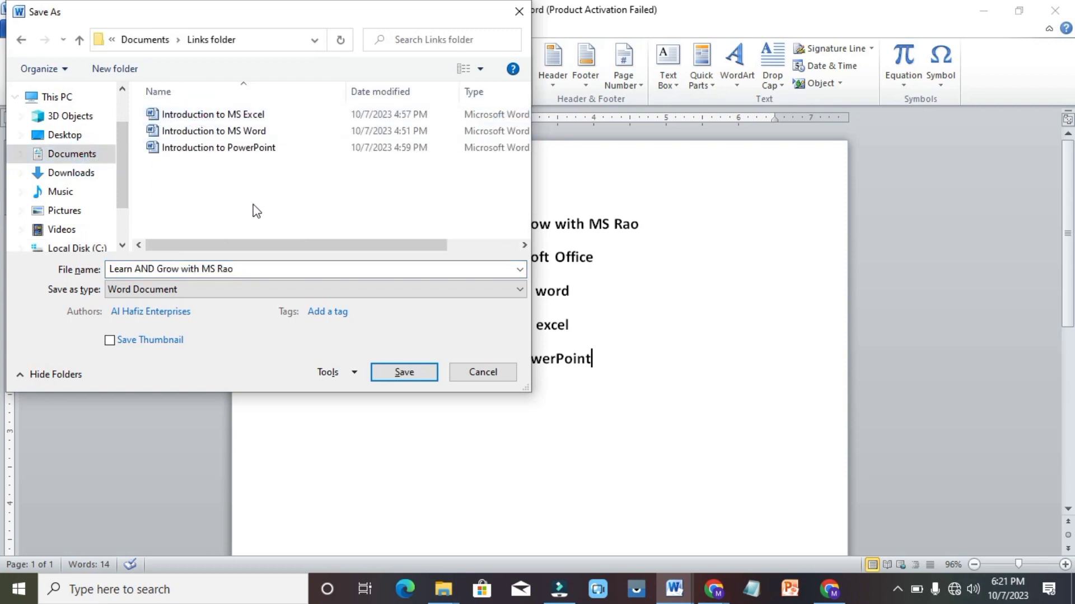
pyautogui.click(399, 375)
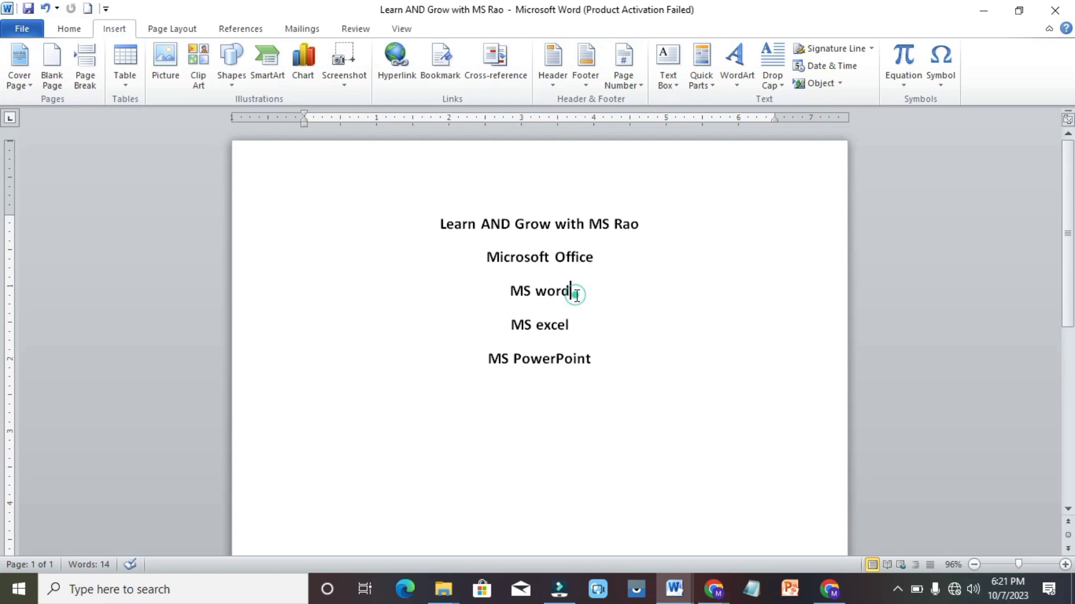
# Hyperlink the 'MS word' line to the existing file Introduction to MS Word.docx
pyautogui.moveTo(571, 290); pyautogui.dragTo(518, 291)
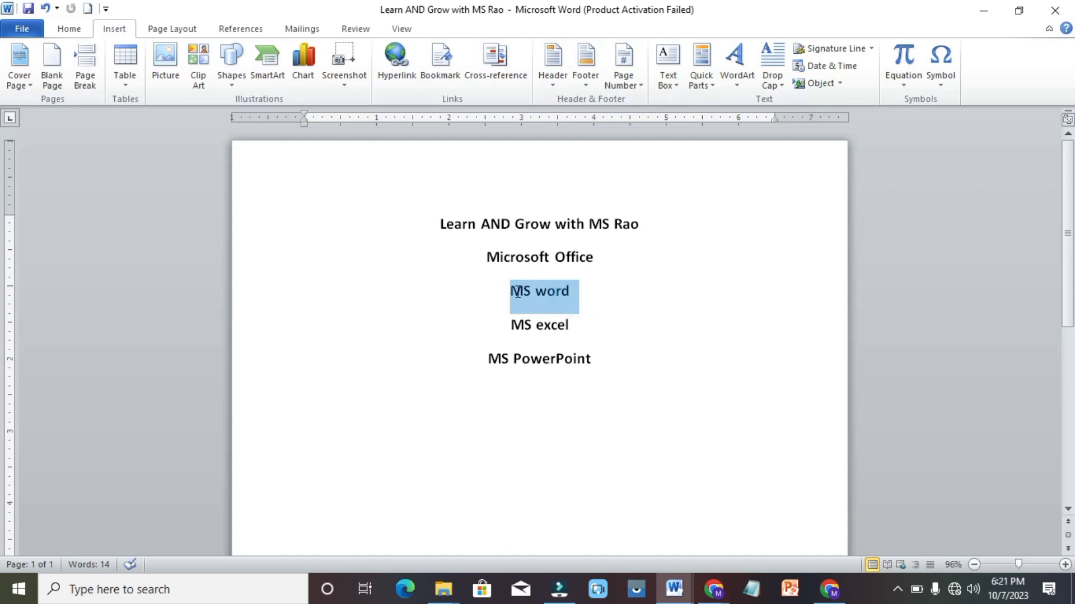
pyautogui.click(394, 62)
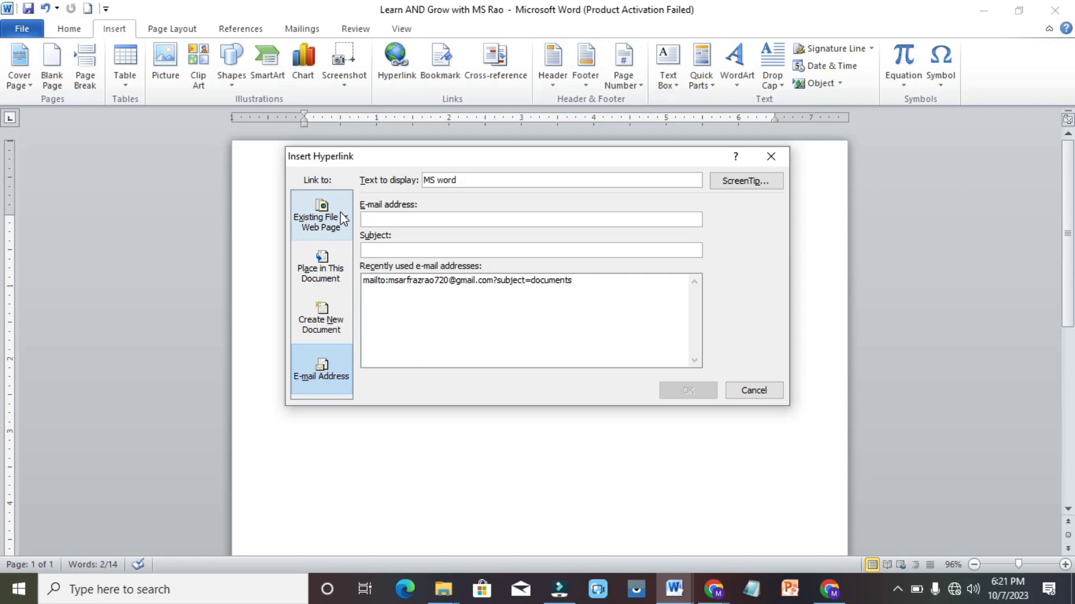
pyautogui.click(343, 217)
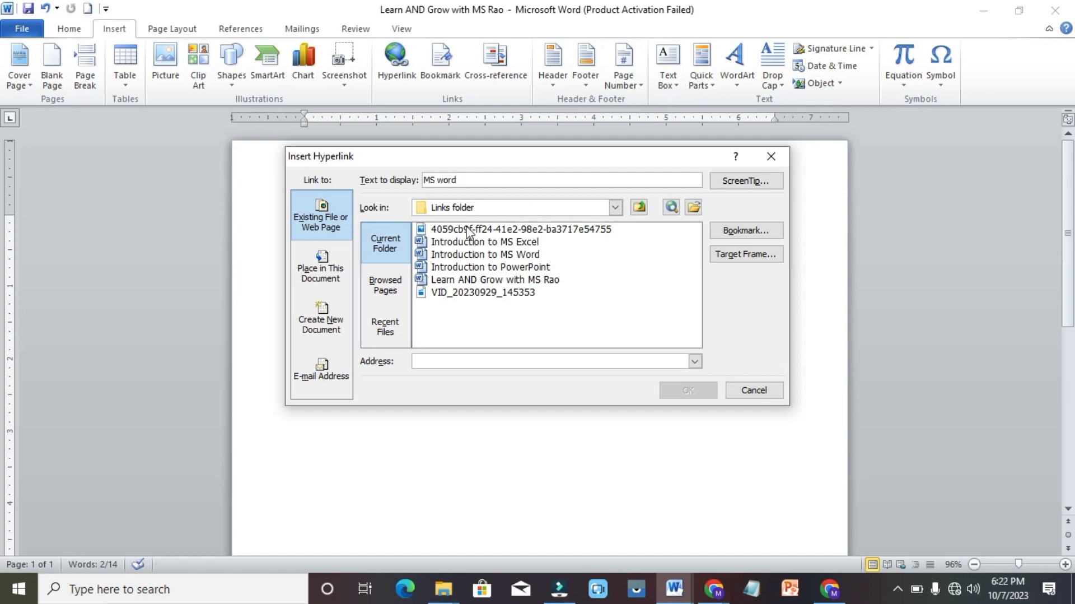
pyautogui.click(507, 255)
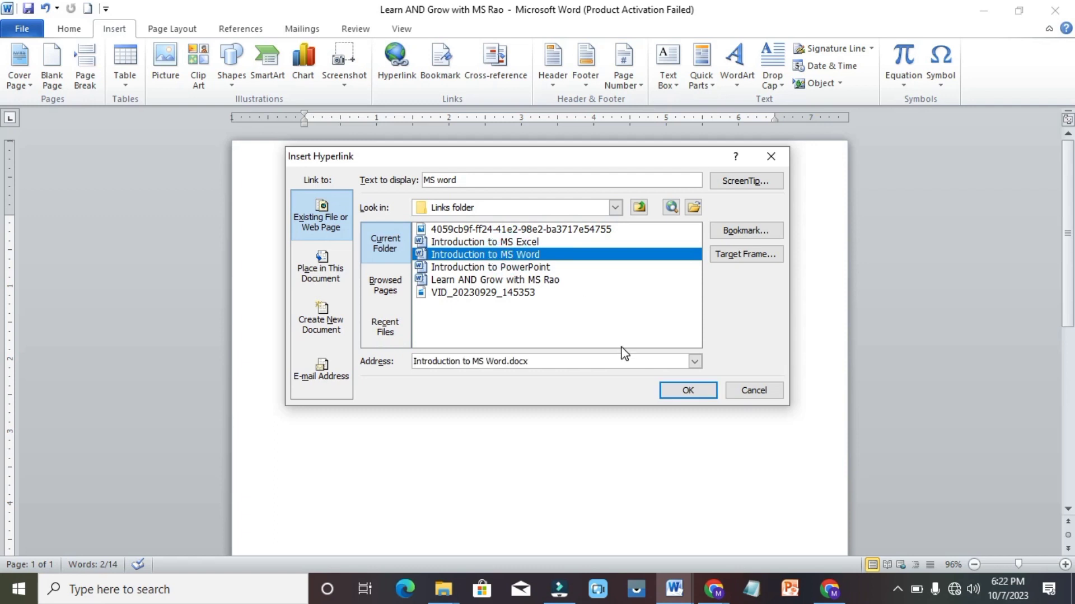
pyautogui.click(689, 393)
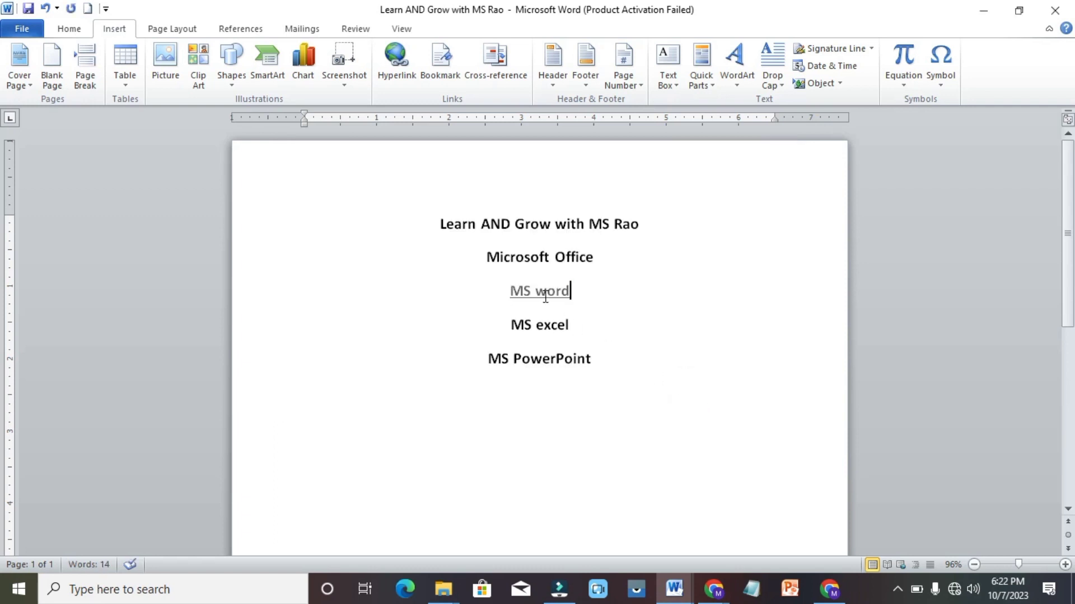
pyautogui.moveTo(557, 296)
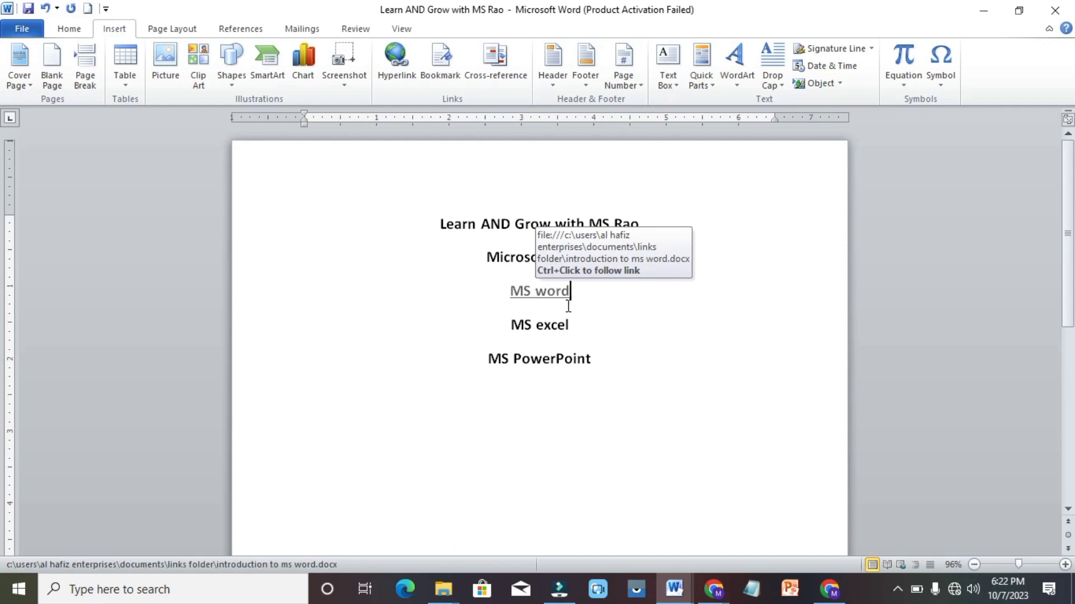
# Hyperlink the 'MS excel' line to the Introduction to MS Excel document
pyautogui.moveTo(570, 326); pyautogui.dragTo(497, 318)
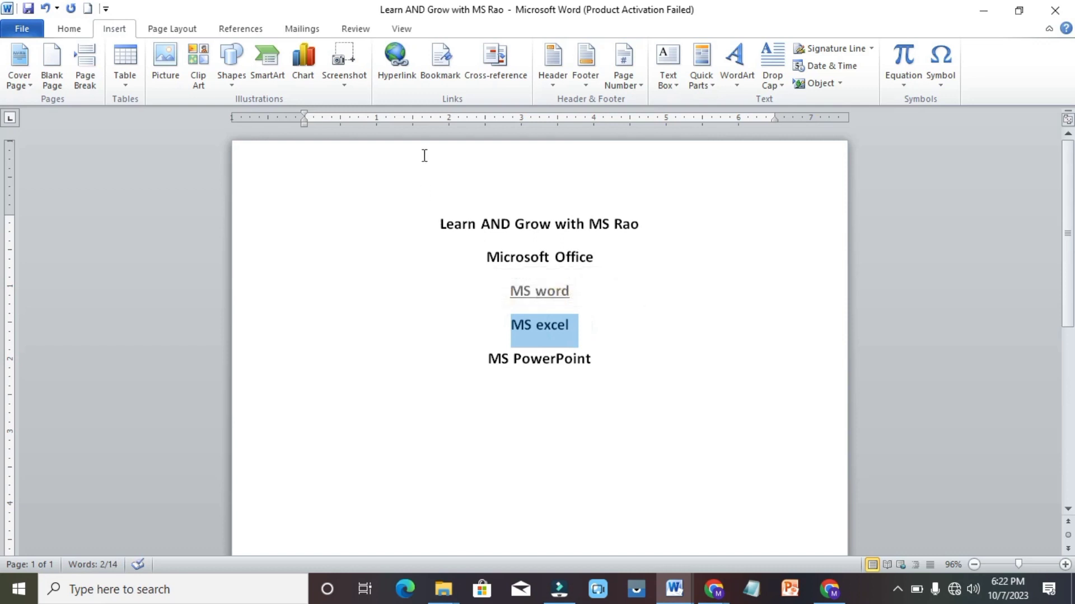
pyautogui.click(396, 63)
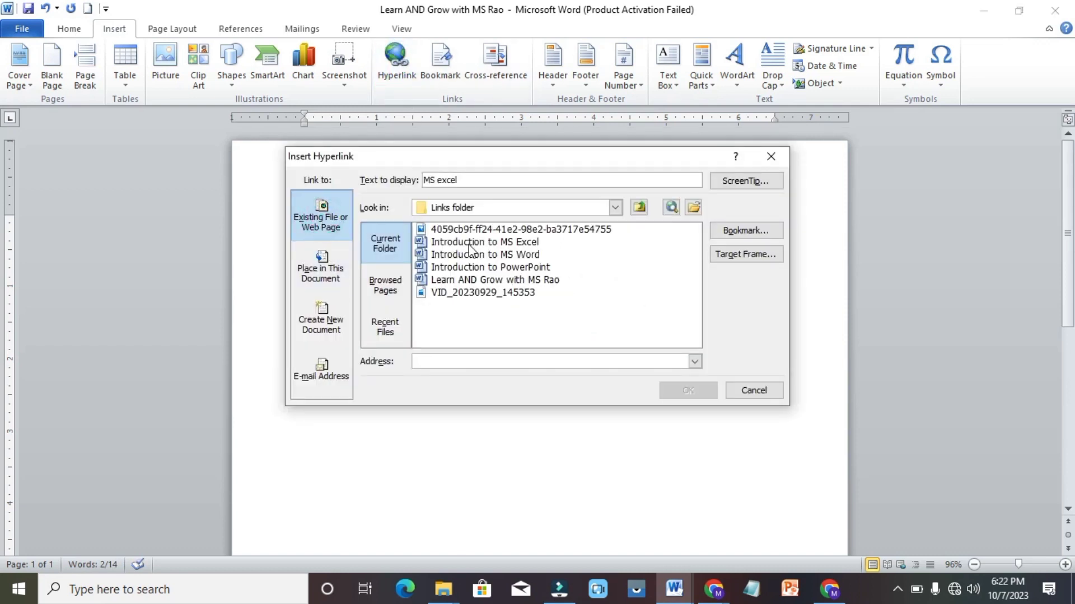
pyautogui.click(510, 242)
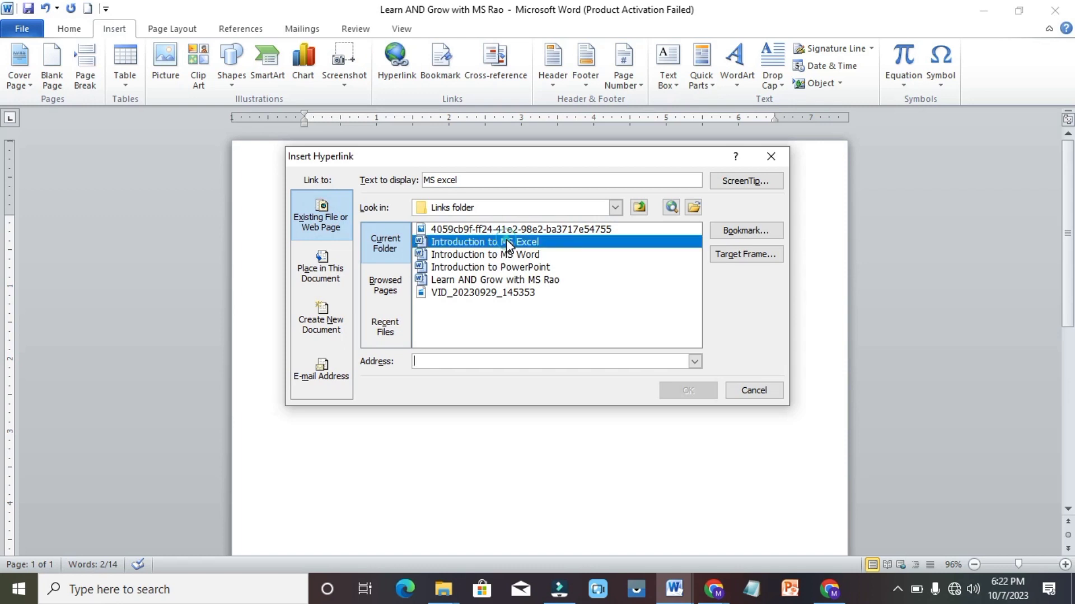
pyautogui.click(688, 390)
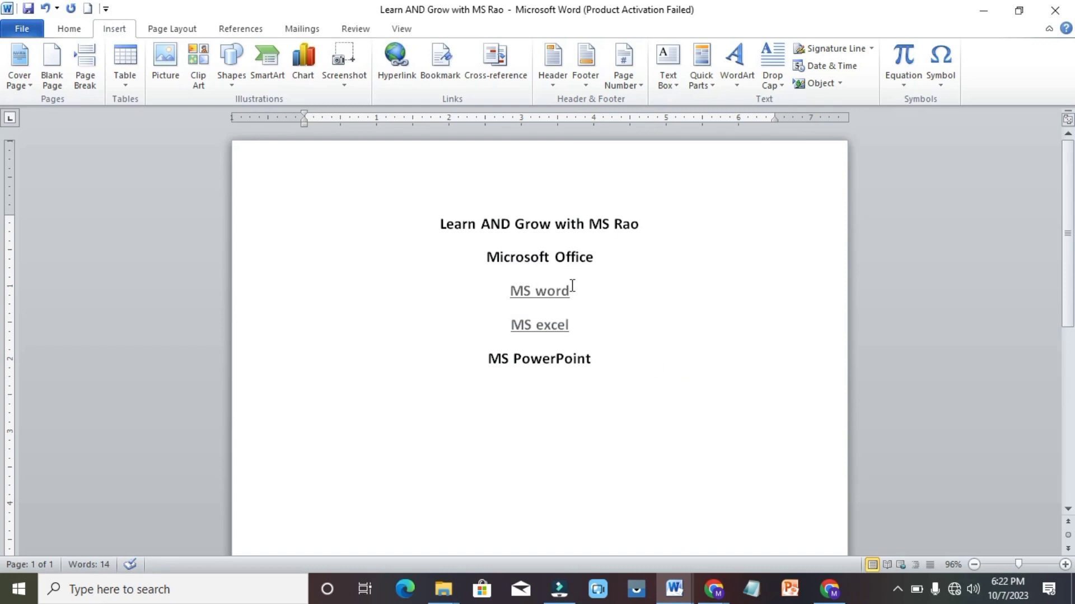
pyautogui.moveTo(549, 289)
# Follow the MS word link to open Introduction to MS Word, then return to the main document
pyautogui.click(536, 290)
pyautogui.keyDown('ctrl'); pyautogui.click(537, 294); pyautogui.keyUp('ctrl')
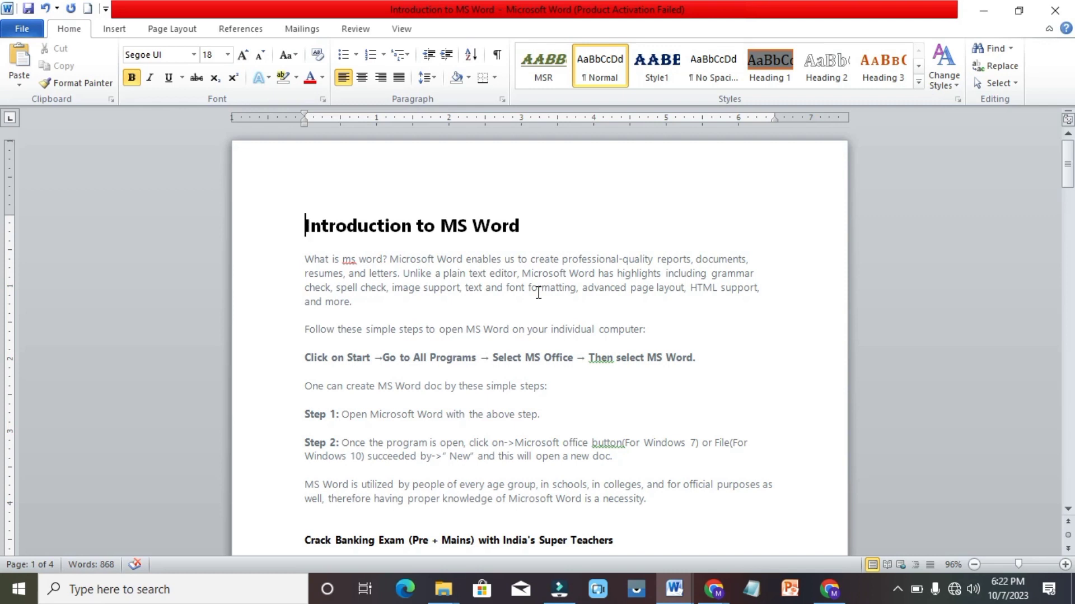
pyautogui.moveTo(674, 600)
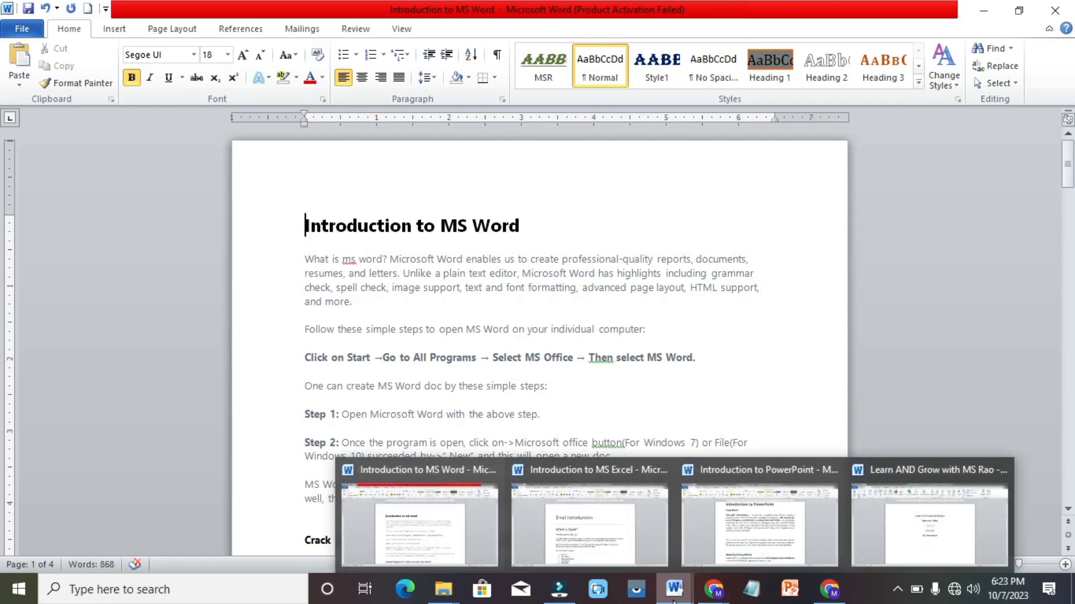
pyautogui.click(913, 535)
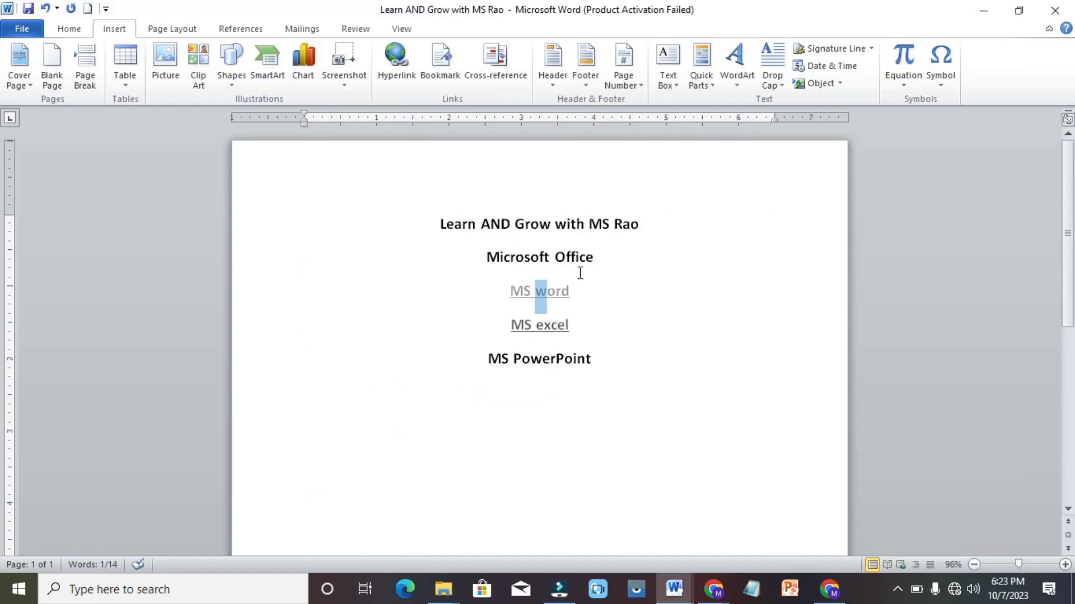
# Follow the MS excel link, return, and open Edit Hyperlink for the MS excel link
pyautogui.click(540, 328)
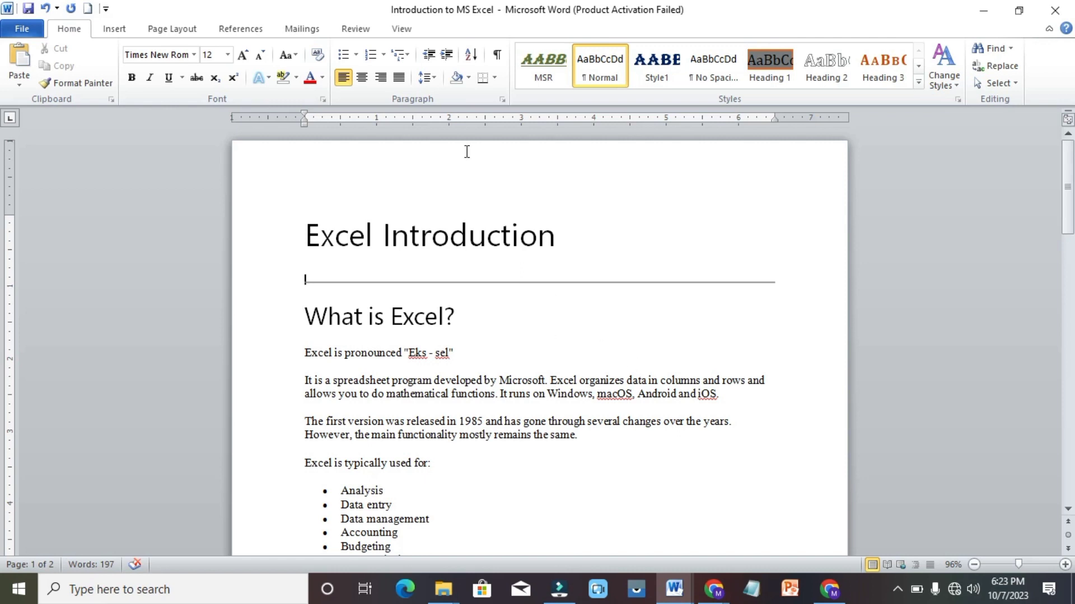
pyautogui.moveTo(676, 590)
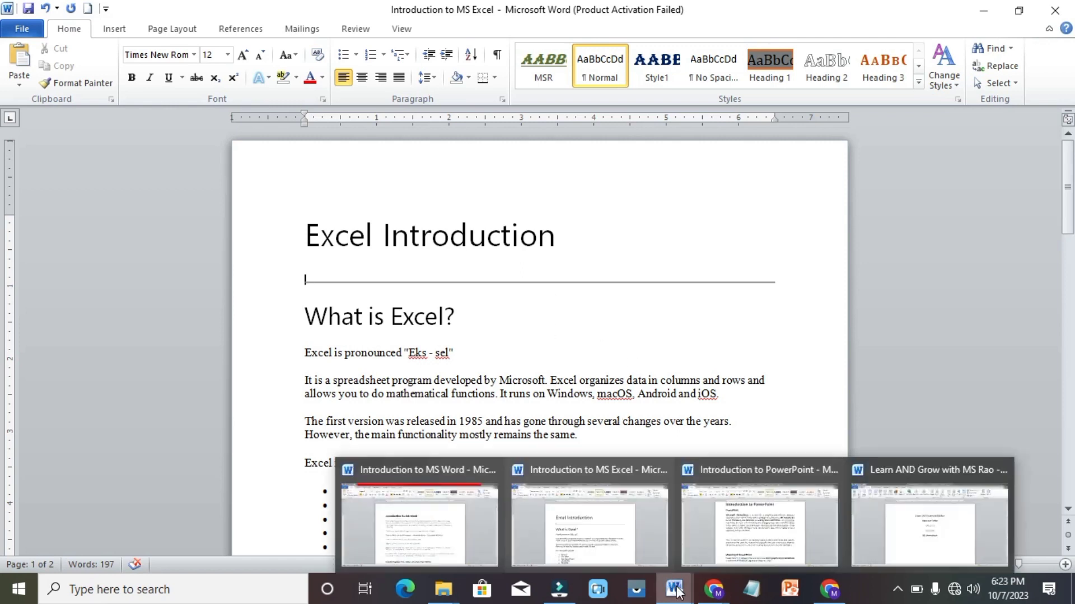
pyautogui.click(955, 515)
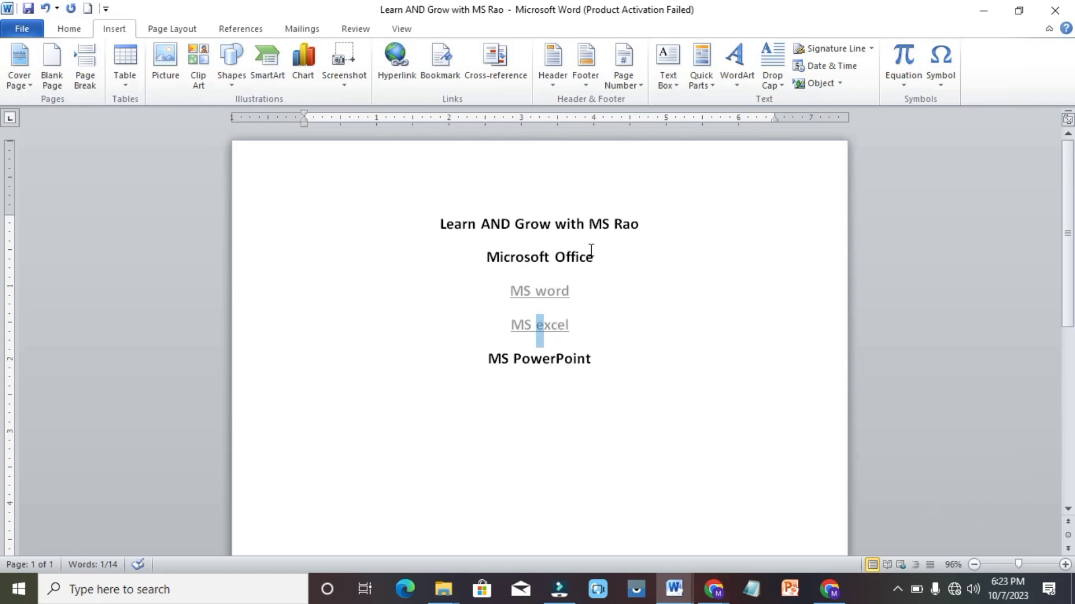
pyautogui.click(409, 72)
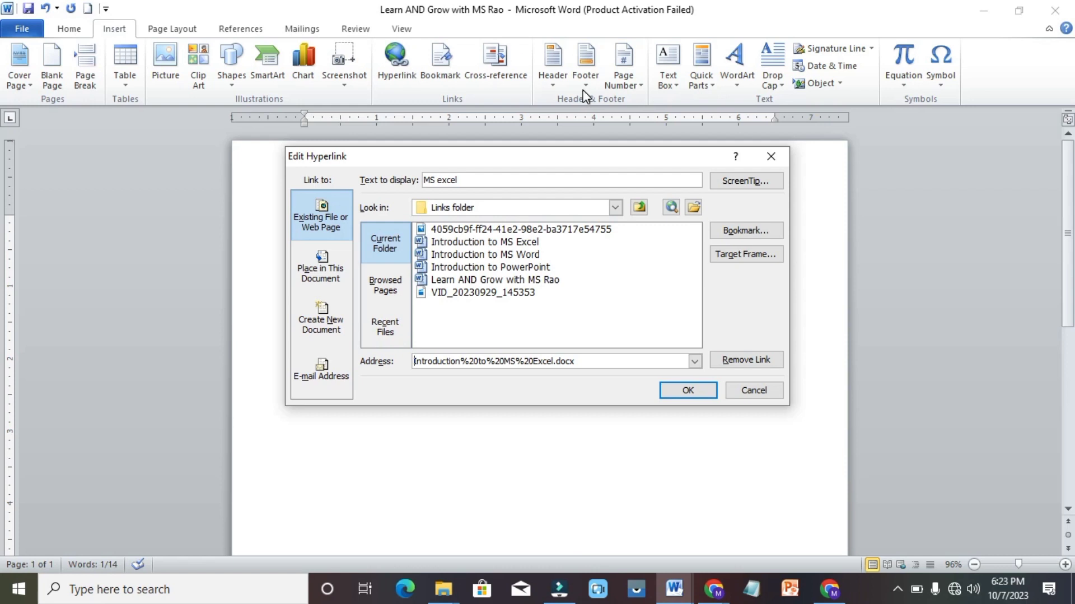
# Reopen Edit Hyperlink for MS excel, browse Documents > Links, and close it unchanged
pyautogui.click(757, 392)
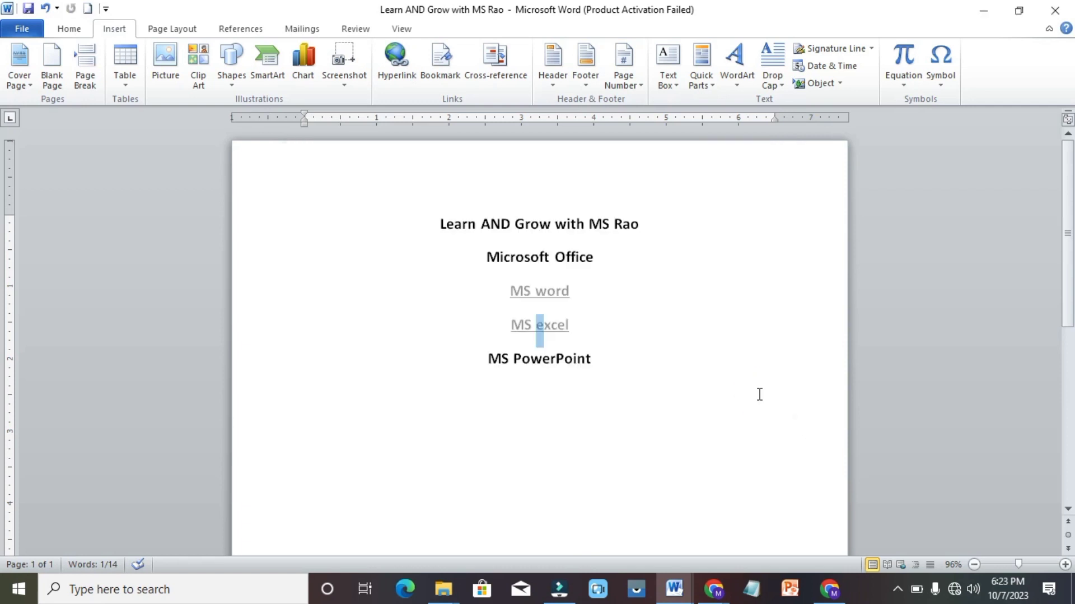
pyautogui.click(412, 64)
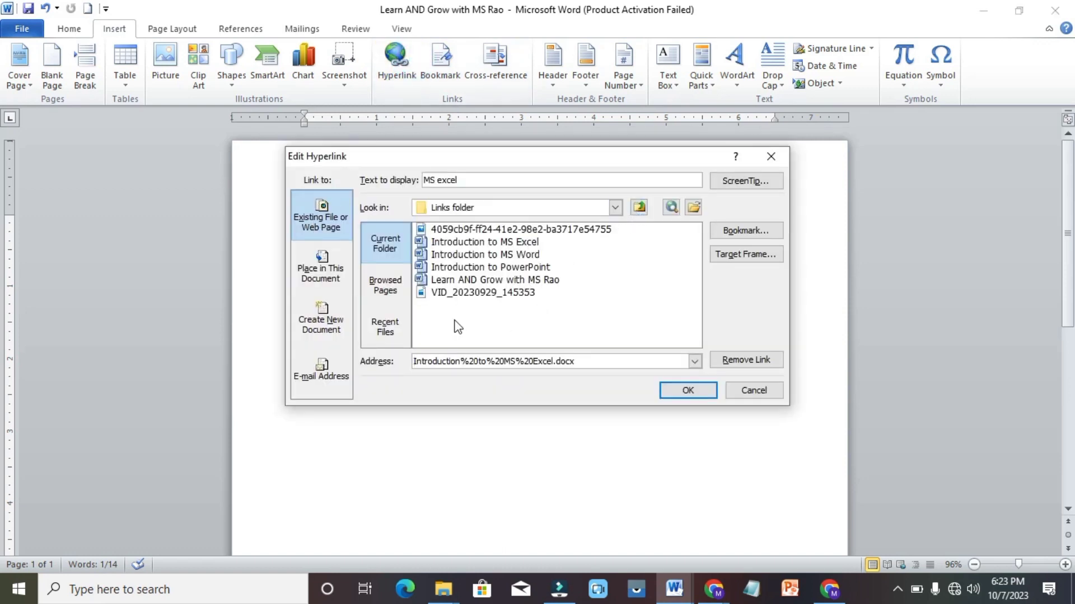
pyautogui.click(615, 207)
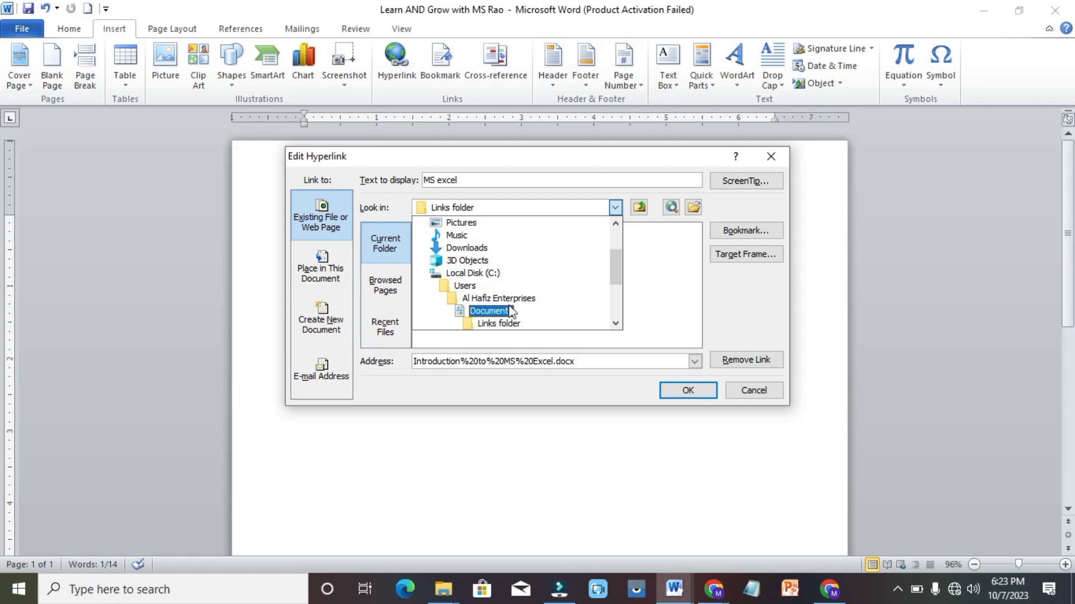
pyautogui.click(492, 311)
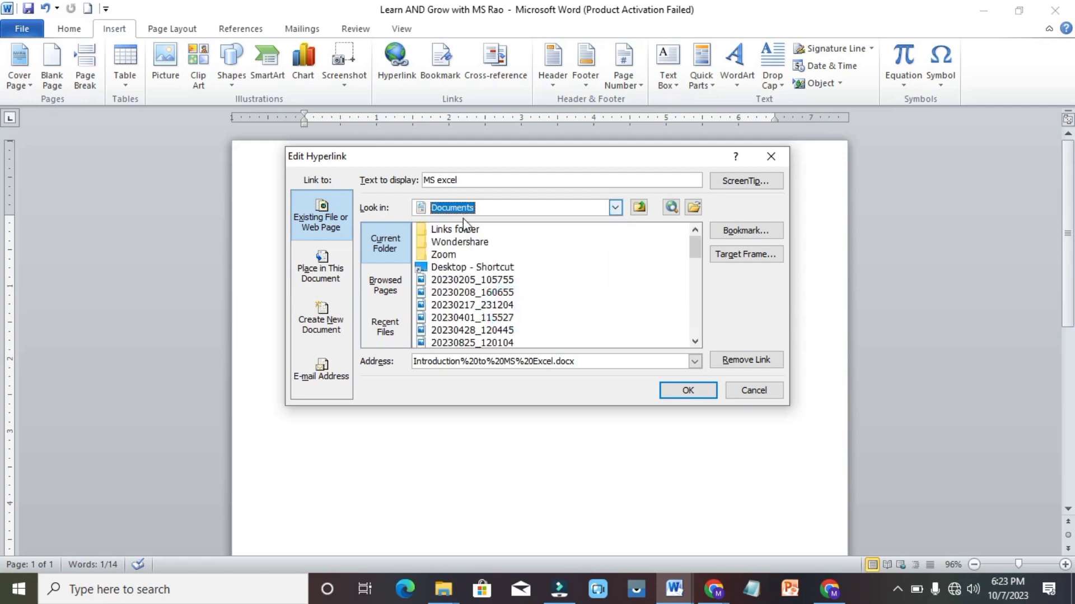
pyautogui.doubleClick(464, 229)
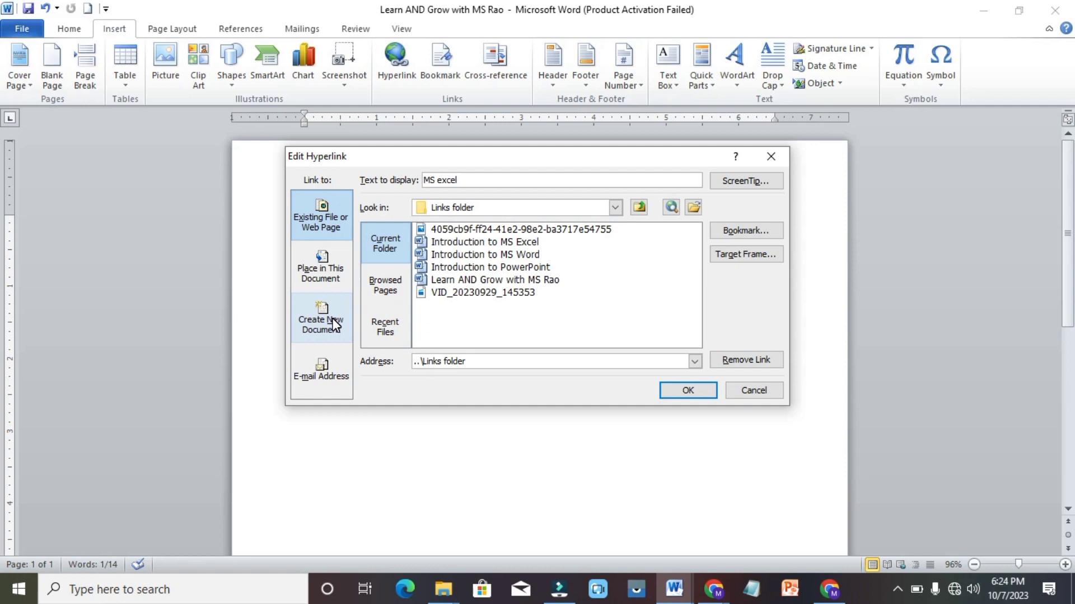
pyautogui.click(773, 158)
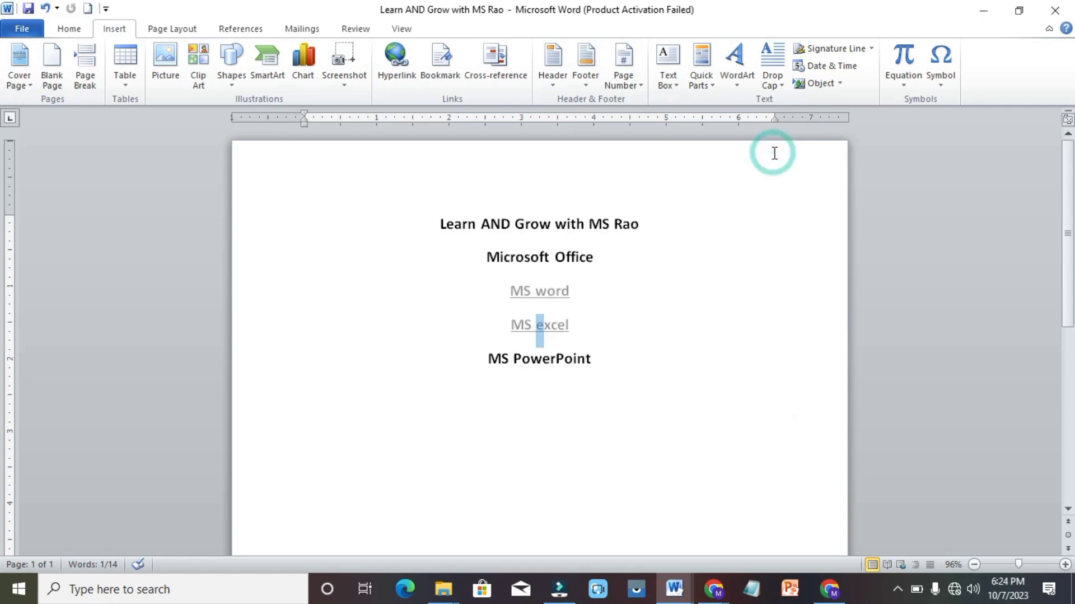
# Delete the MS PowerPoint text and start a new-document hyperlink displaying 'MS PowerPoint'
pyautogui.click(593, 361)
pyautogui.press('BackSpace')
pyautogui.press('BackSpace')
pyautogui.press('BackSpace')
pyautogui.press('BackSpace')
pyautogui.press('BackSpace')
pyautogui.press('BackSpace')
pyautogui.press('BackSpace')
pyautogui.press('BackSpace')
pyautogui.press('BackSpace')
pyautogui.press('BackSpace')
pyautogui.press('BackSpace')
pyautogui.press('BackSpace')
pyautogui.press('BackSpace')
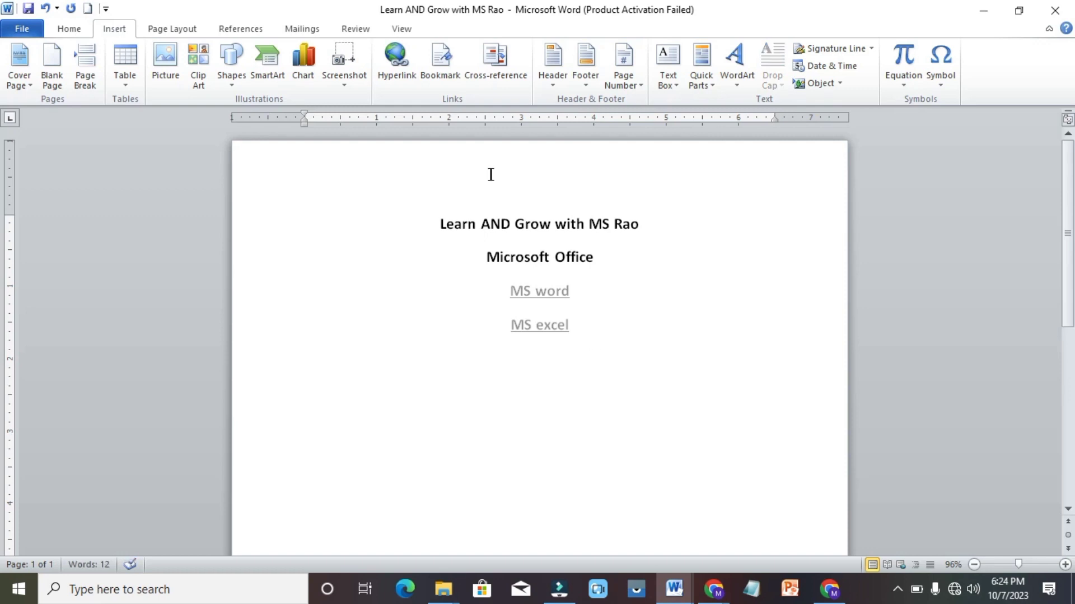
pyautogui.click(396, 62)
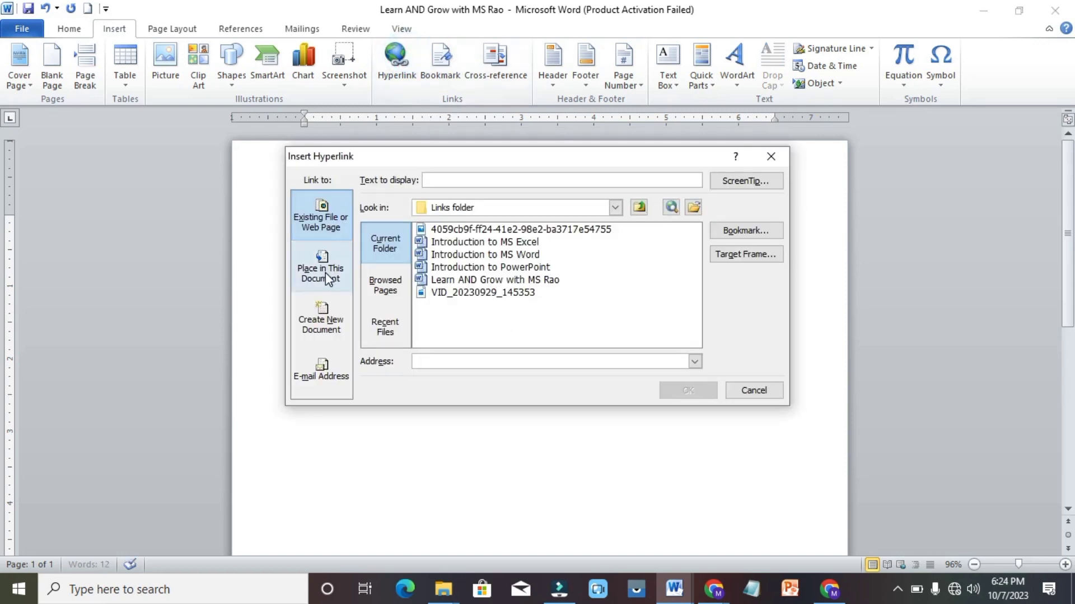
pyautogui.click(318, 322)
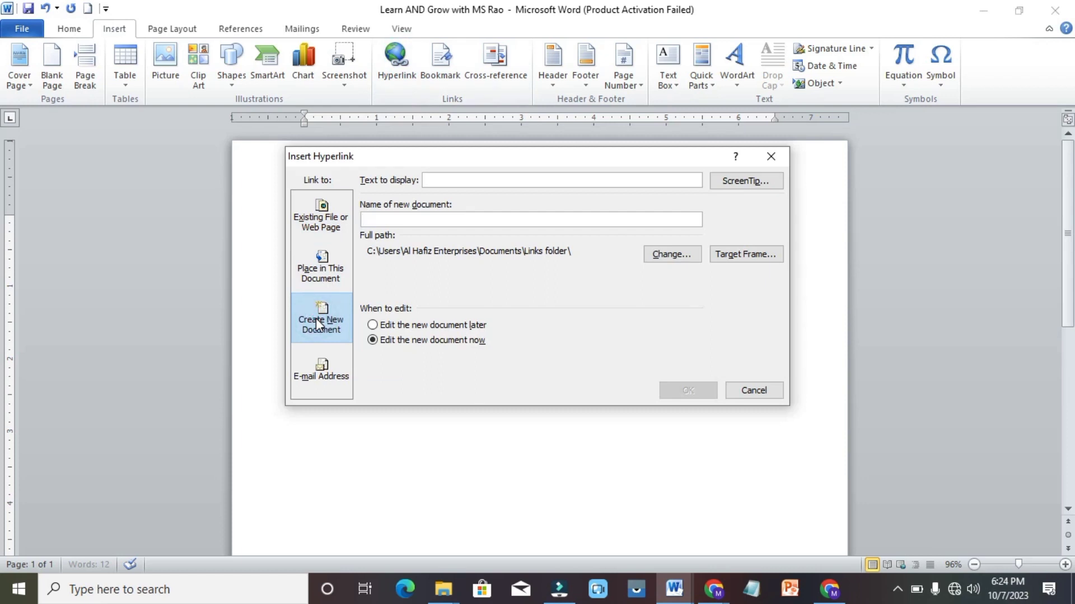
pyautogui.click(469, 180)
pyautogui.write('MS PowerPoing')
pyautogui.press('BackSpace')
pyautogui.write('t')
# Name the new document 'Introduction to Powerpoint', set it to edit later, and confirm
pyautogui.click(409, 221)
pyautogui.write('I')
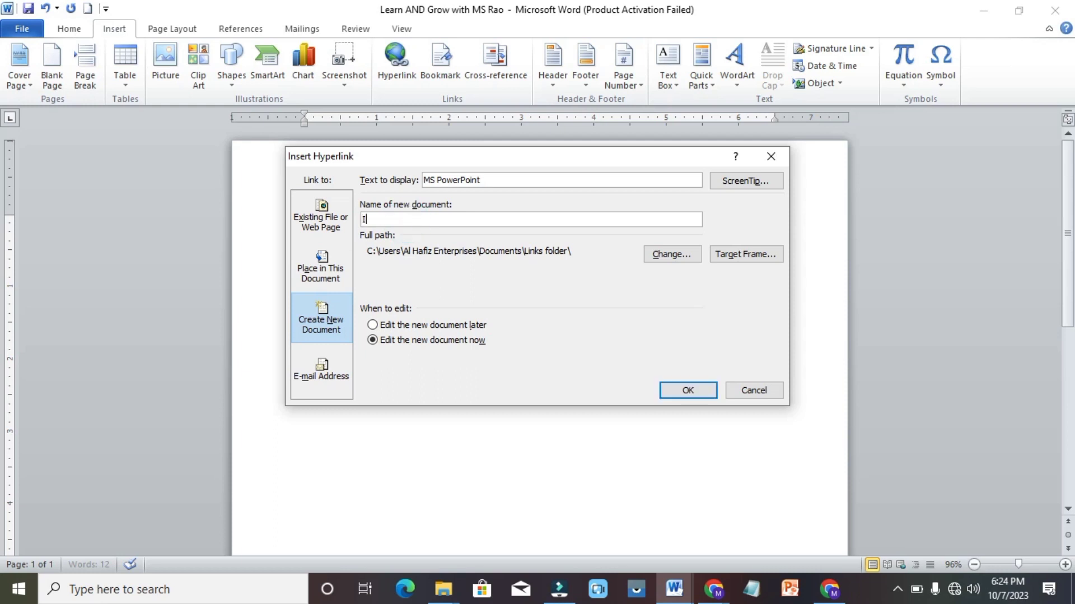
pyautogui.write('ntroduction to POe')
pyautogui.press('BackSpace')
pyautogui.press('BackSpace')
pyautogui.press('BackSpace')
pyautogui.write('owerpoint')
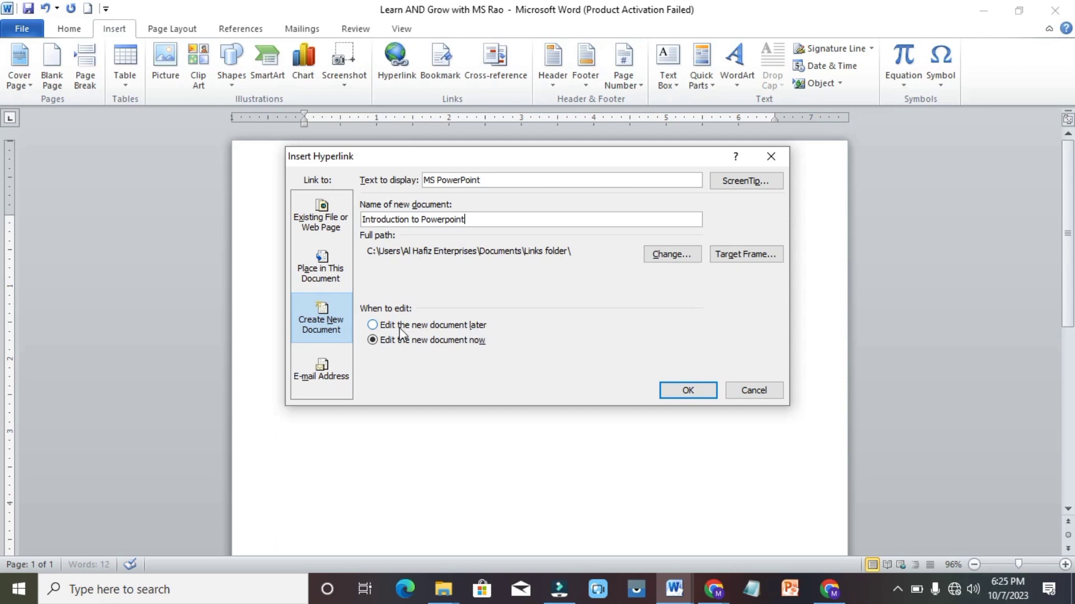
pyautogui.click(376, 327)
pyautogui.click(684, 390)
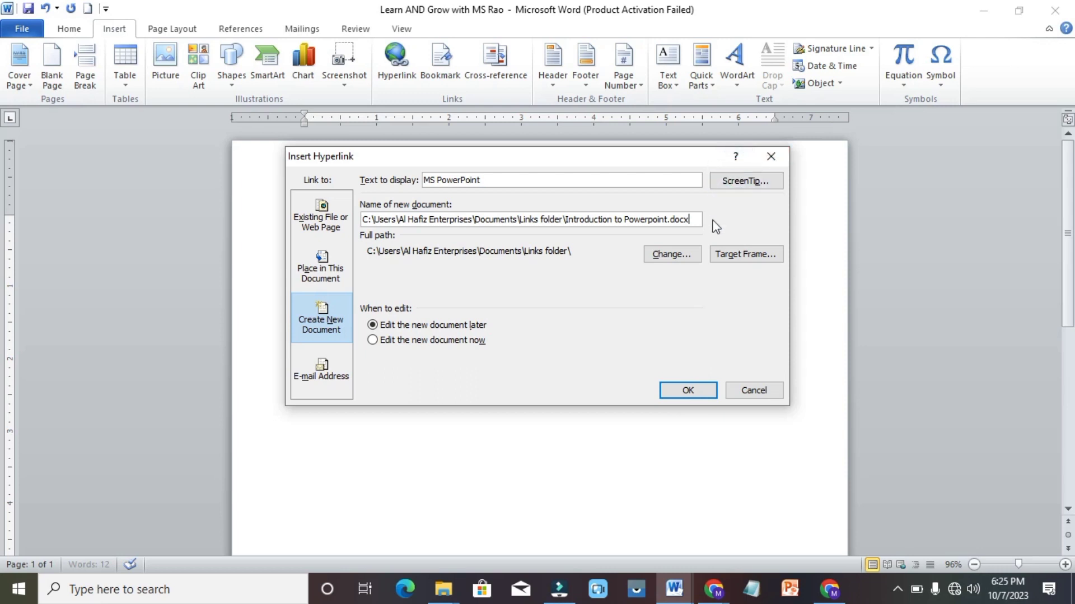
# On the empty line, add an 'MS' hyperlink to a new document named introduction, edited later
pyautogui.click(754, 387)
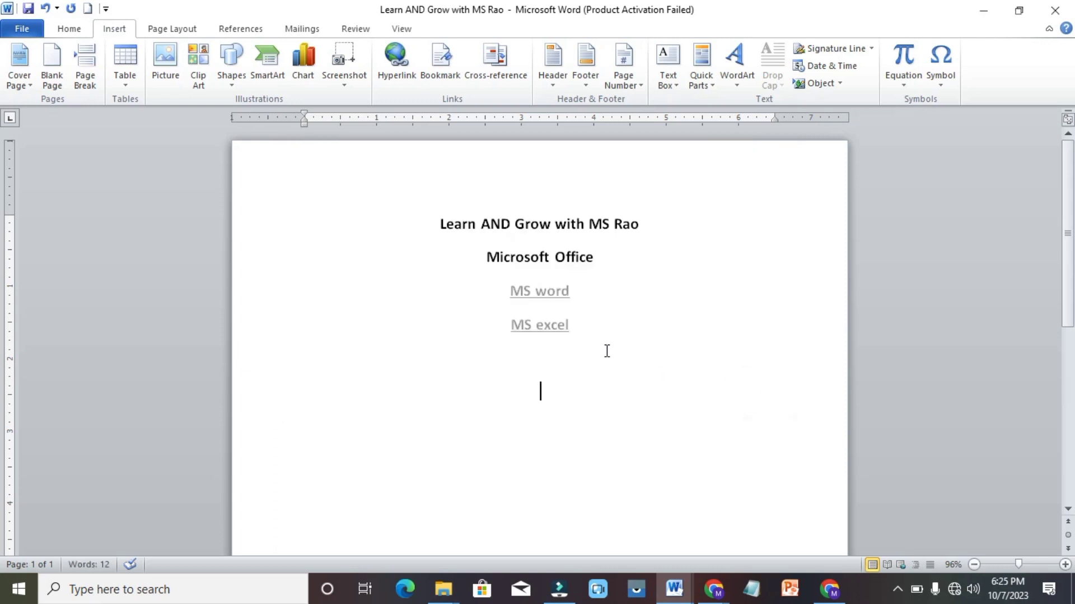
pyautogui.click(527, 349)
pyautogui.click(396, 59)
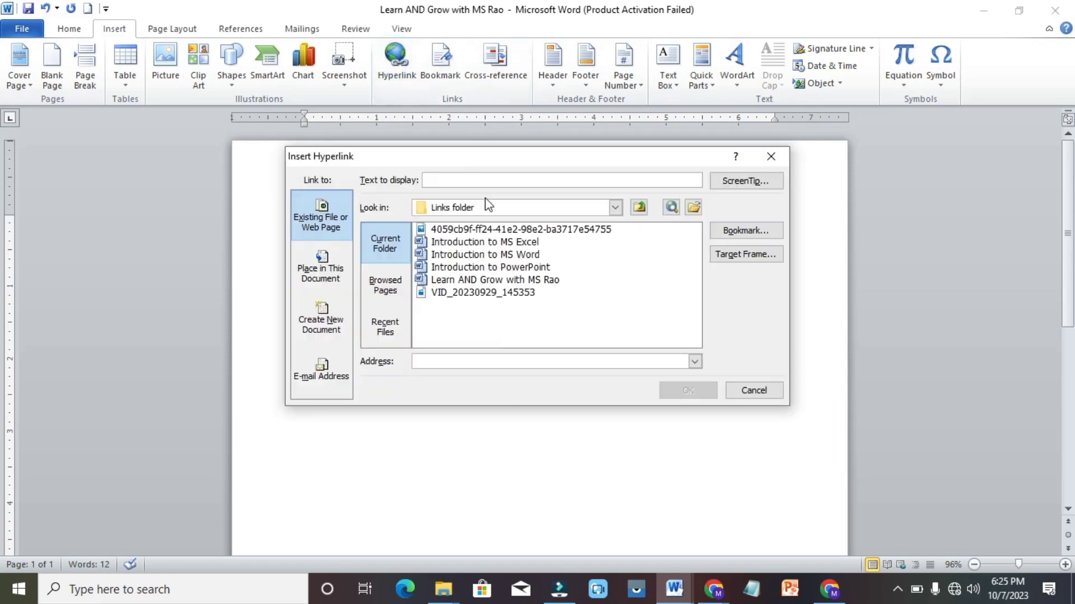
pyautogui.click(318, 323)
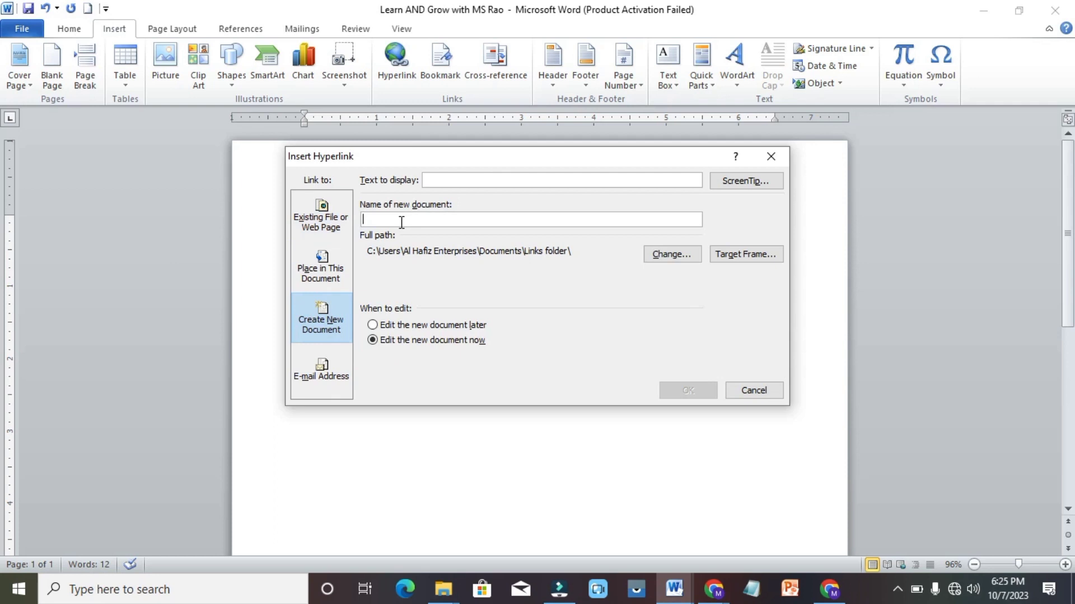
pyautogui.click(466, 178)
pyautogui.click(461, 179)
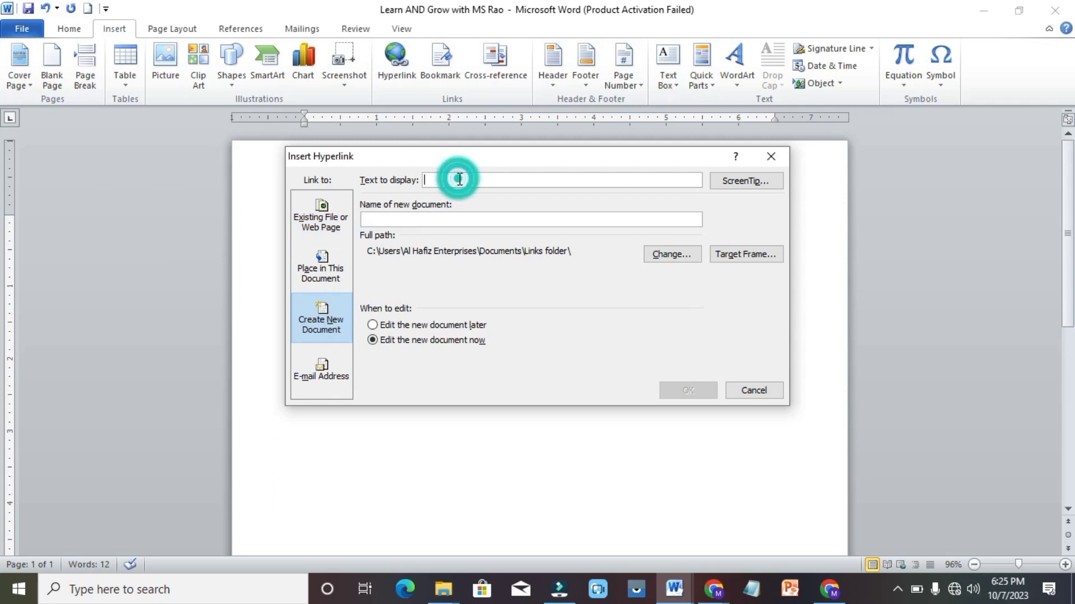
pyautogui.write('MS')
pyautogui.click(394, 218)
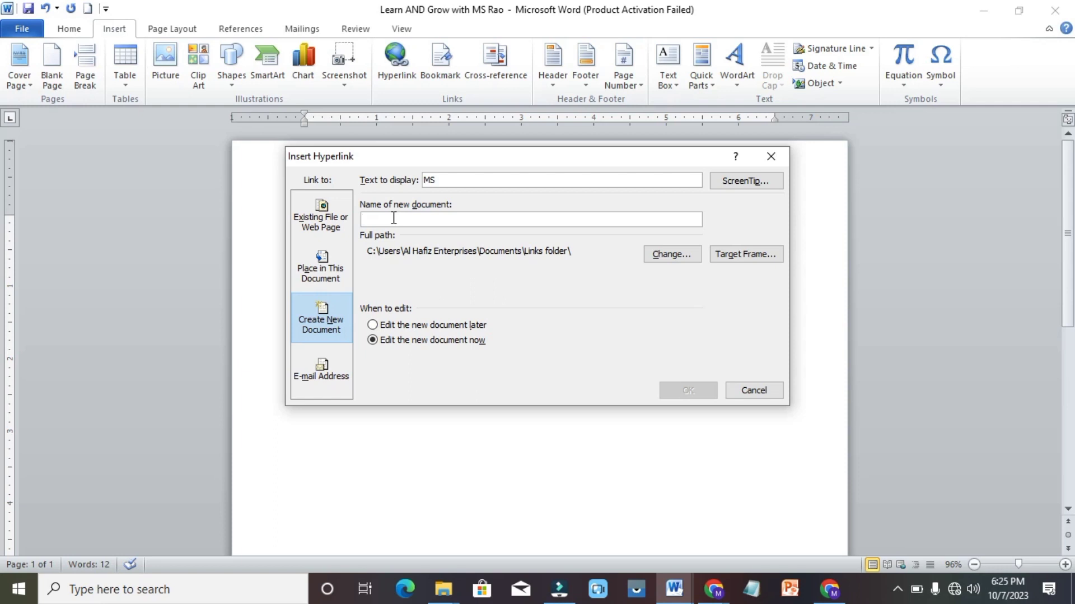
pyautogui.write('intr')
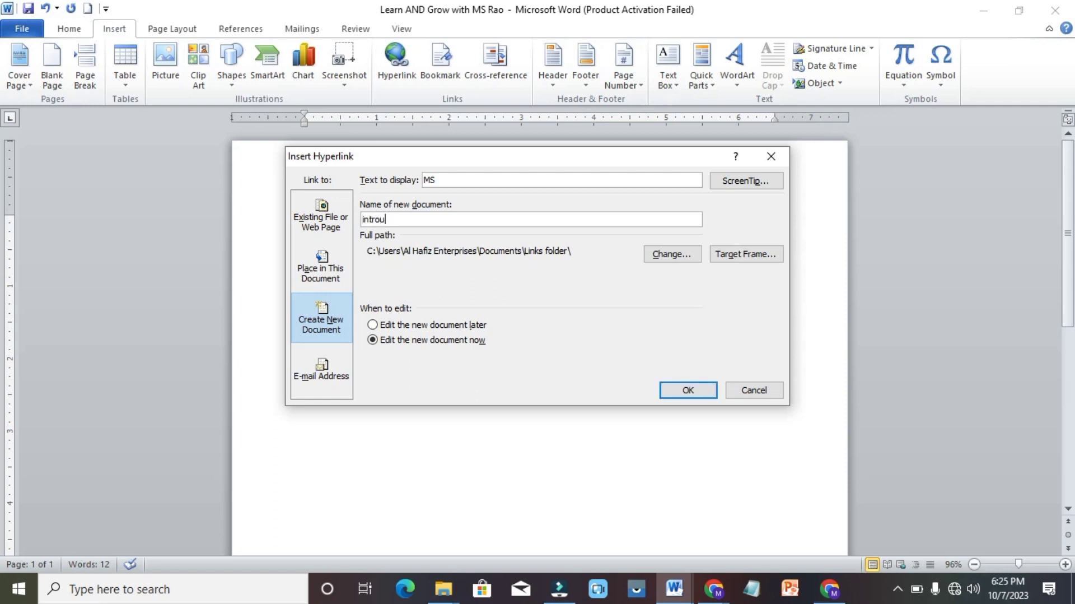
pyautogui.write('oduction')
pyautogui.click(402, 325)
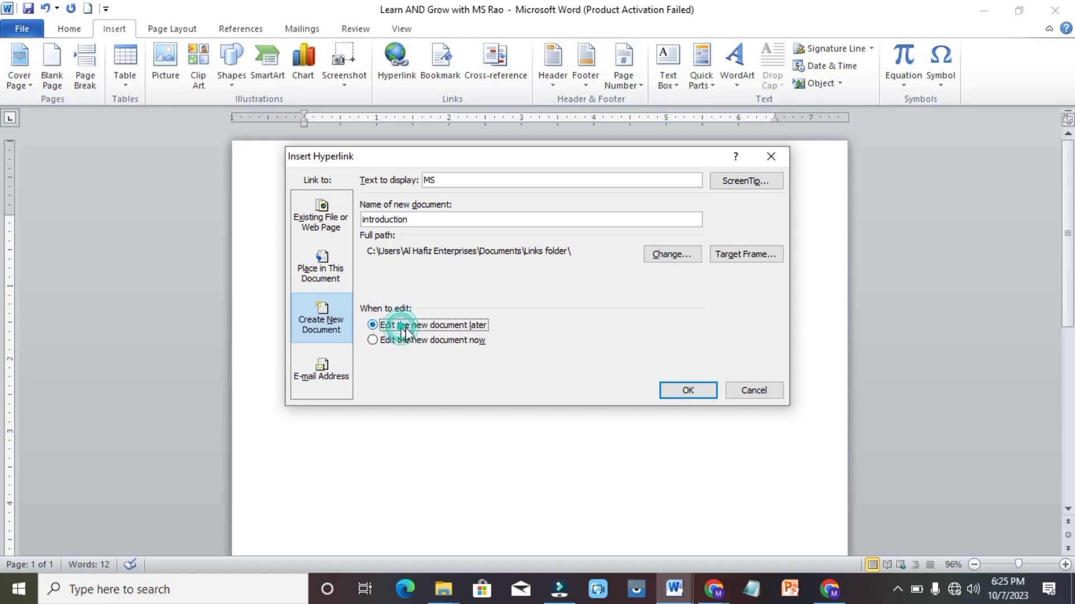
pyautogui.click(704, 389)
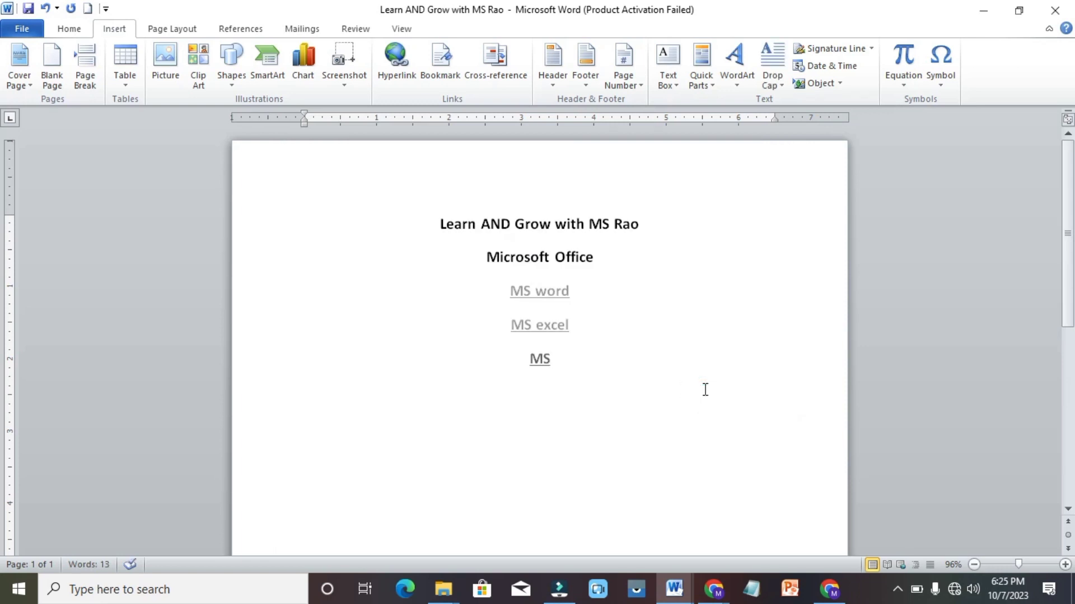
# Follow the MS link to open the new document and select all of Introduction to PowerPoint
pyautogui.keyDown('ctrl'); pyautogui.click(540, 360); pyautogui.keyUp('ctrl')
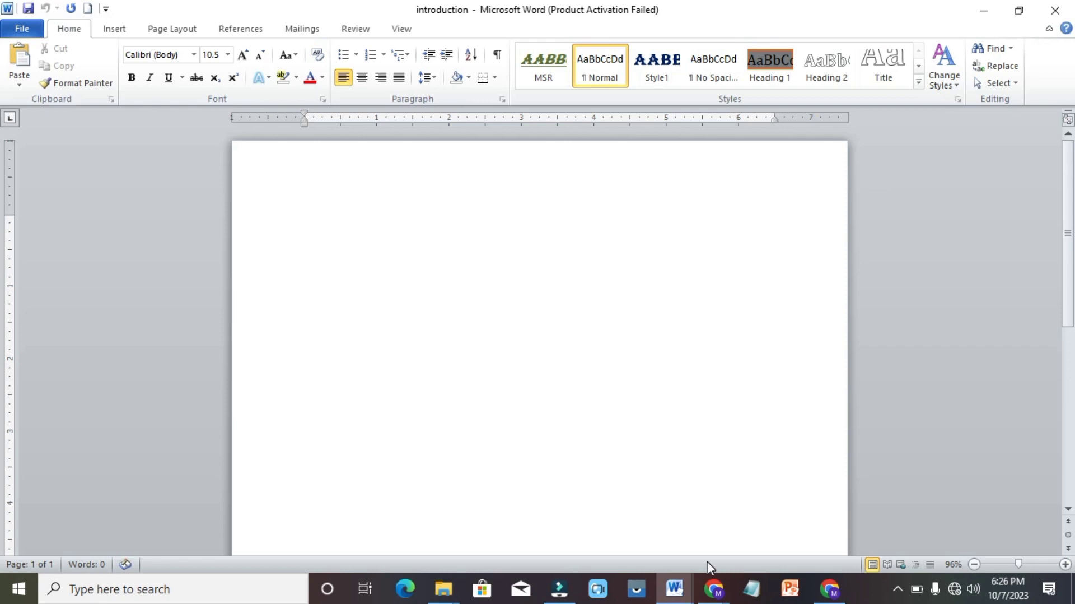
pyautogui.moveTo(679, 586)
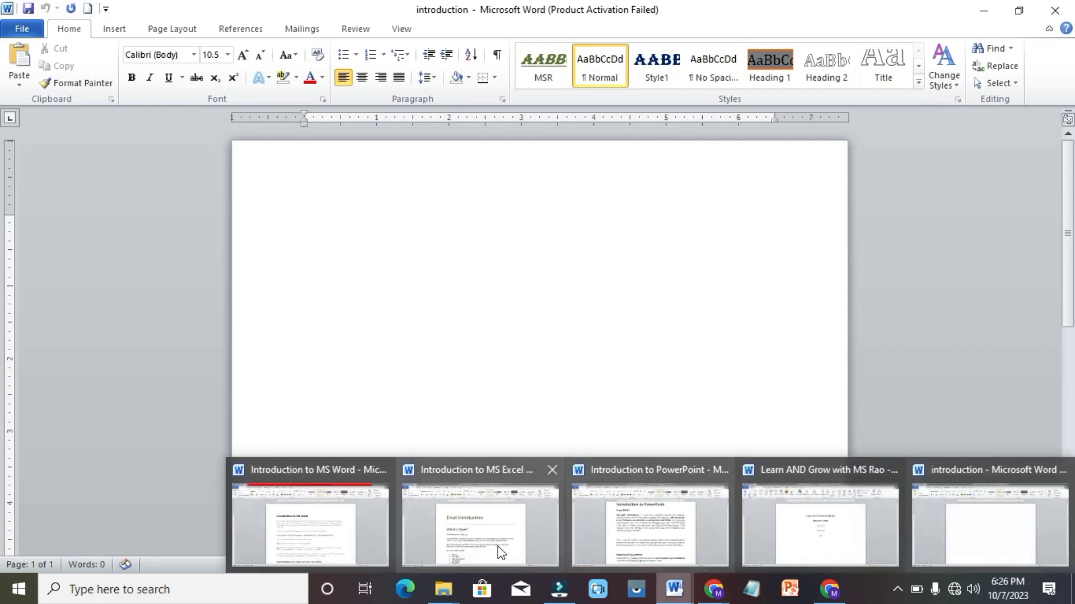
pyautogui.click(672, 506)
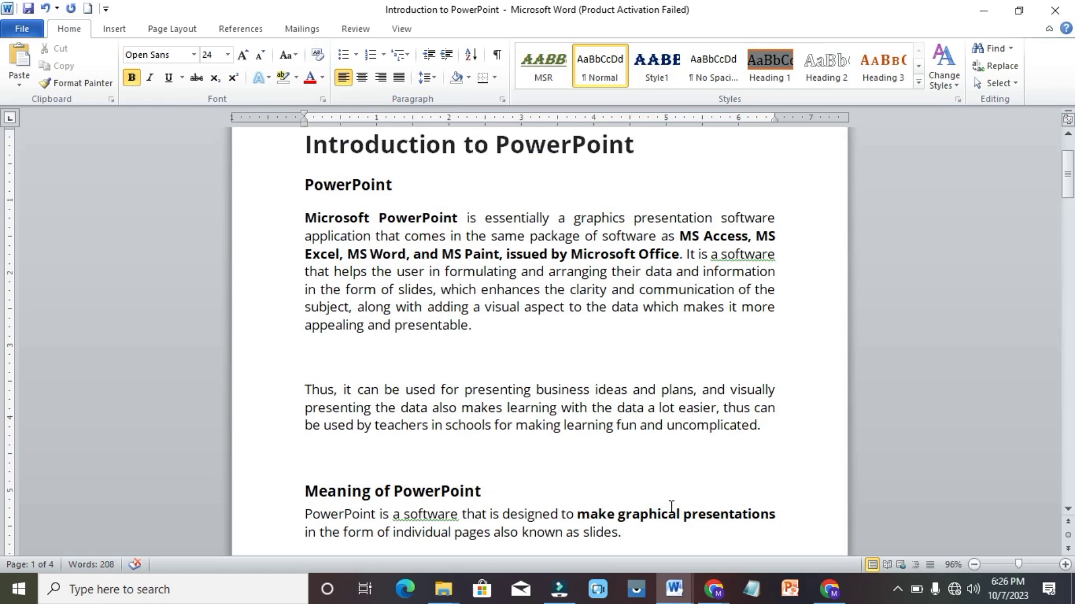
pyautogui.hotkey('ctrl', 'a')
pyautogui.click(671, 513)
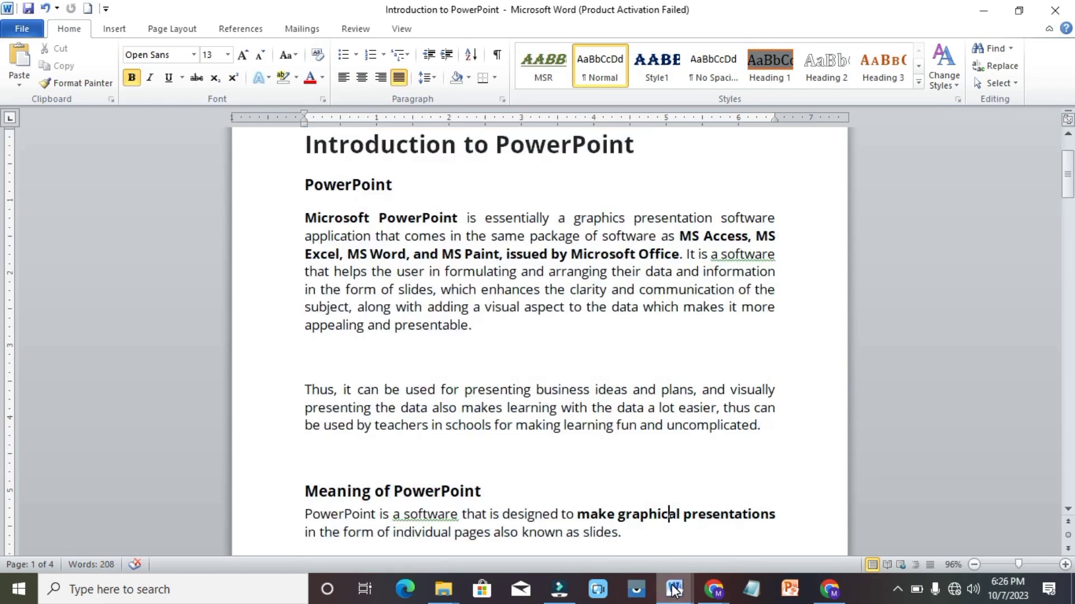
# Paste the PowerPoint introduction into the blank introduction document, then return to the main document
pyautogui.moveTo(674, 588)
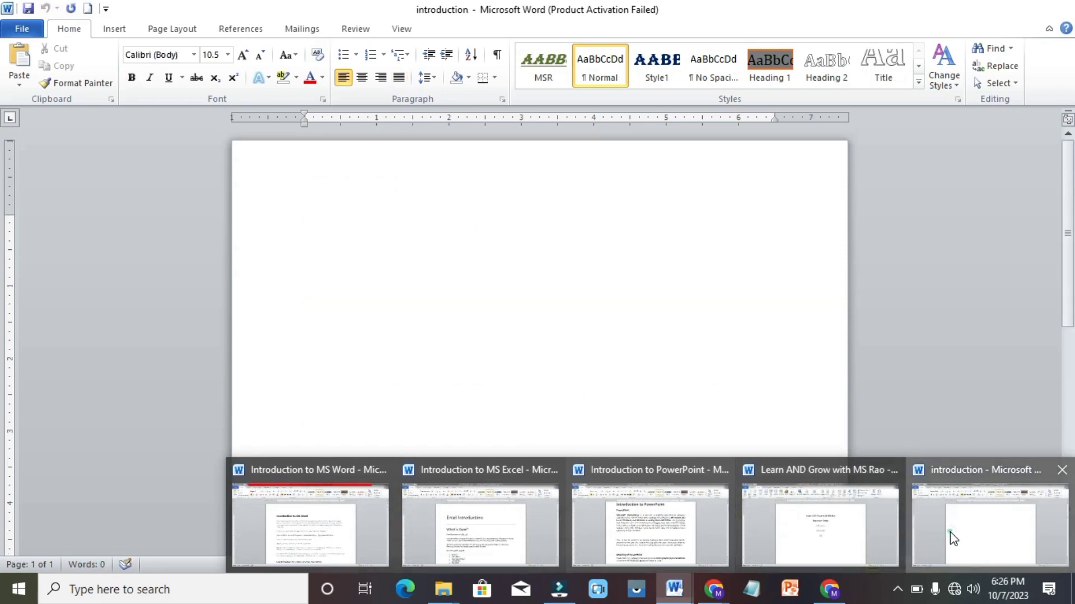
pyautogui.click(954, 537)
pyautogui.hotkey('ctrl', 'v')
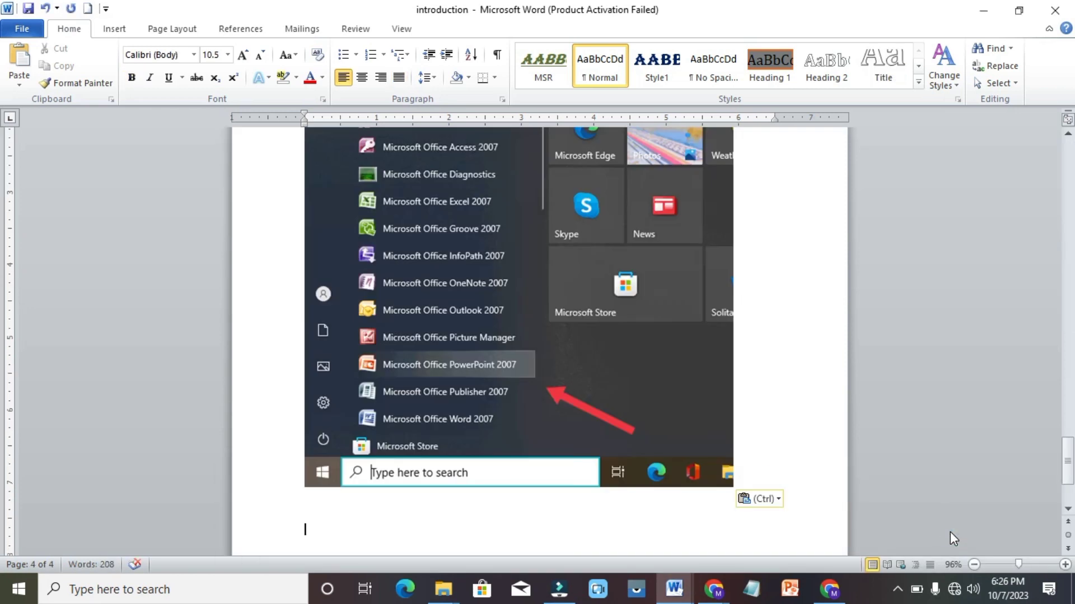
pyautogui.hotkey('ctrl', 'Home')
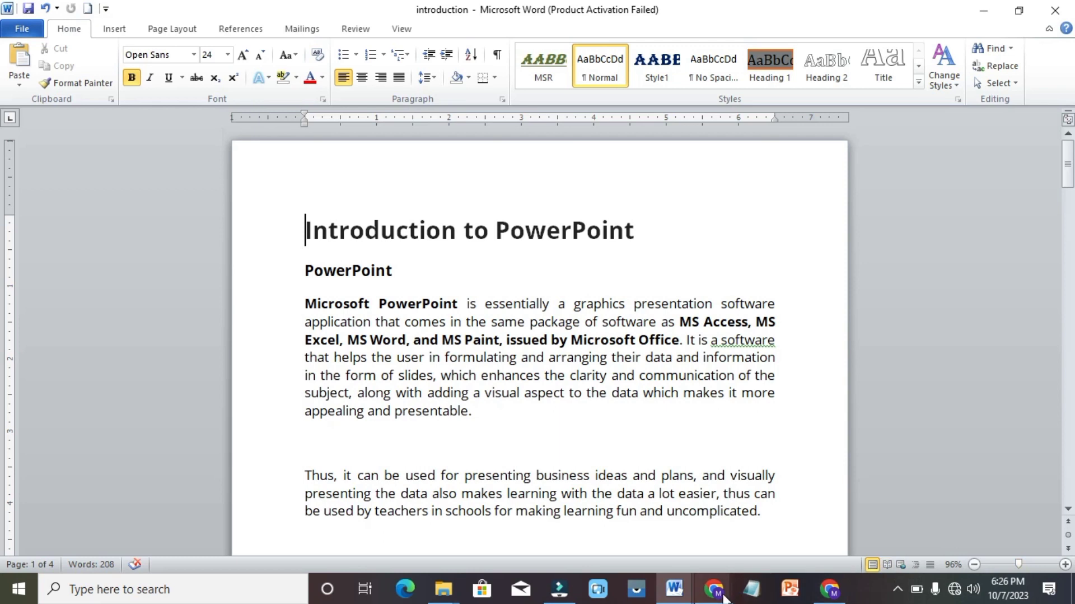
pyautogui.moveTo(688, 592)
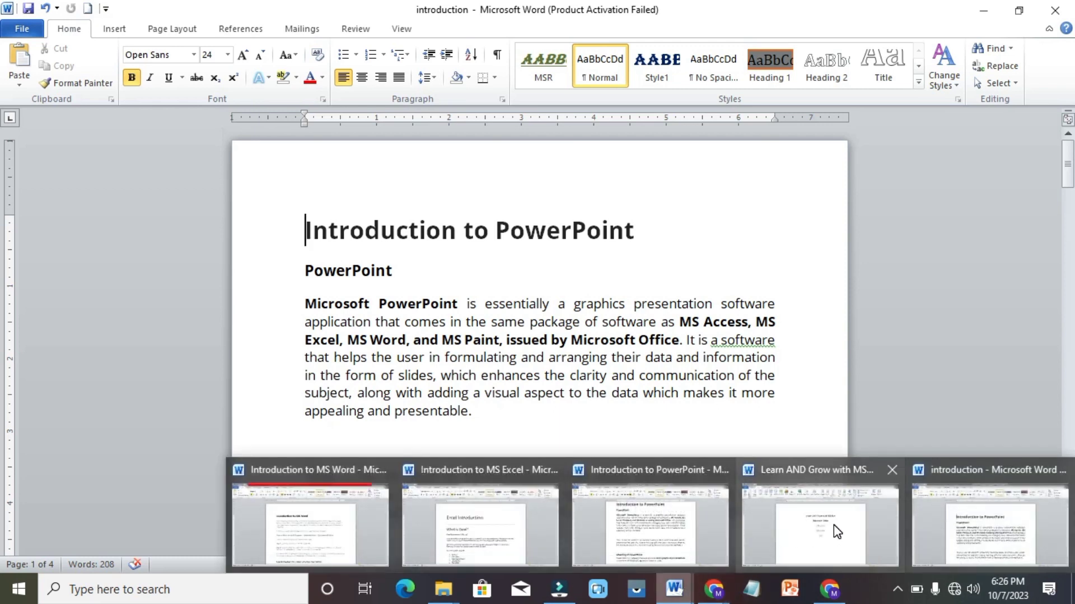
pyautogui.click(834, 526)
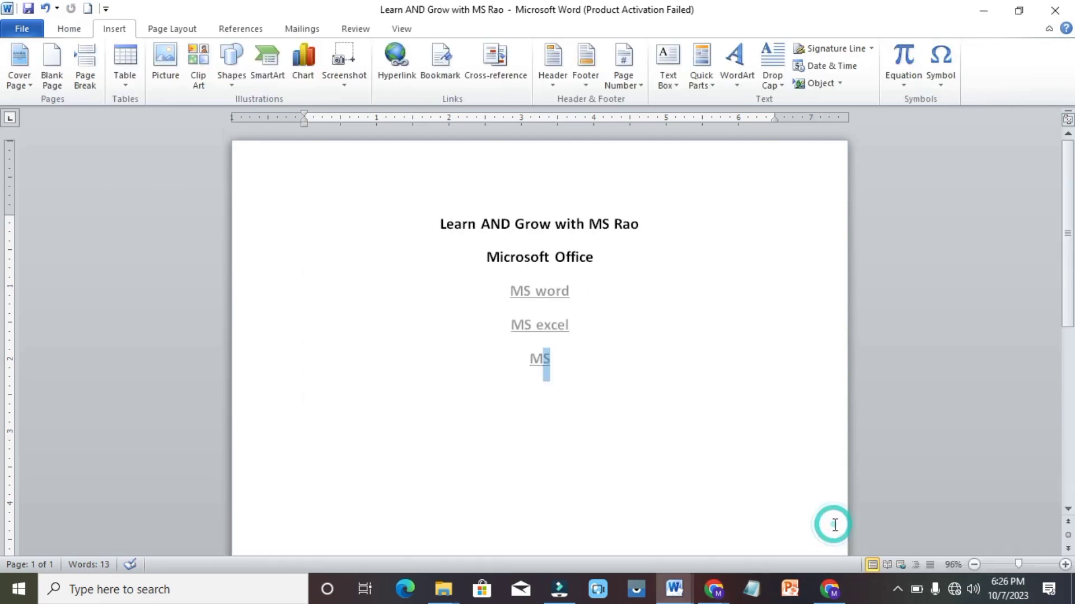
# Follow the MS hyperlink to introduction.docx, then view its hyperlink settings without changing anything
pyautogui.click(617, 385)
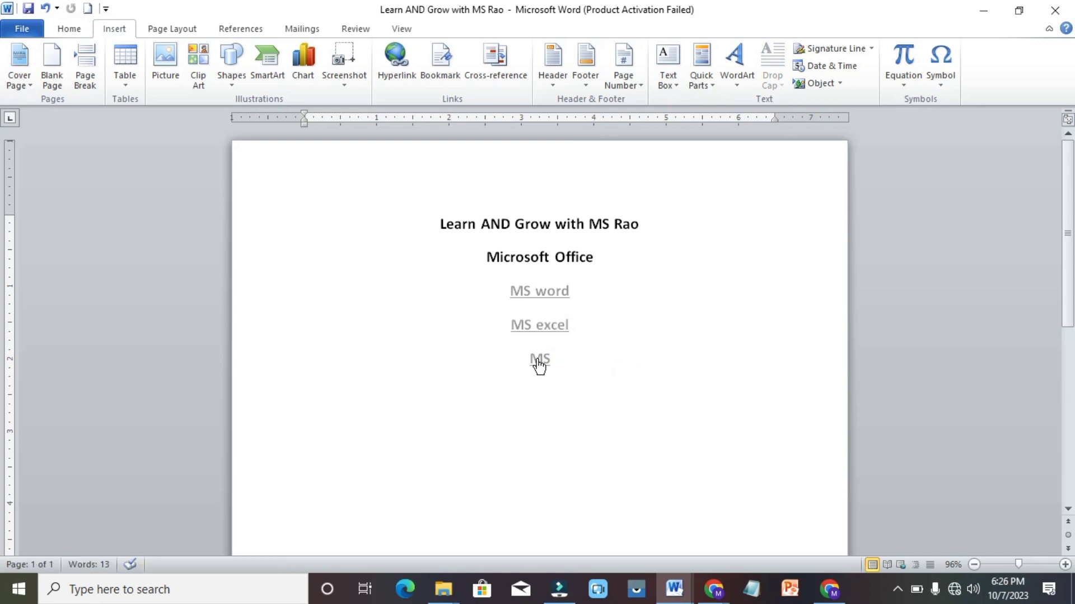
pyautogui.keyDown('ctrl'); pyautogui.click(539, 358); pyautogui.keyUp('ctrl')
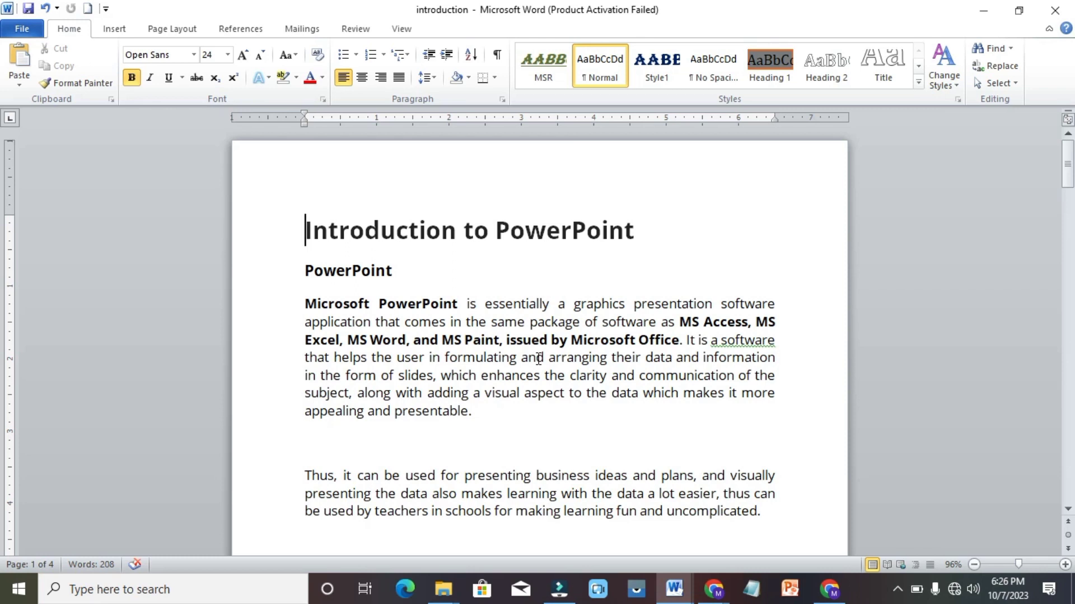
pyautogui.click(116, 31)
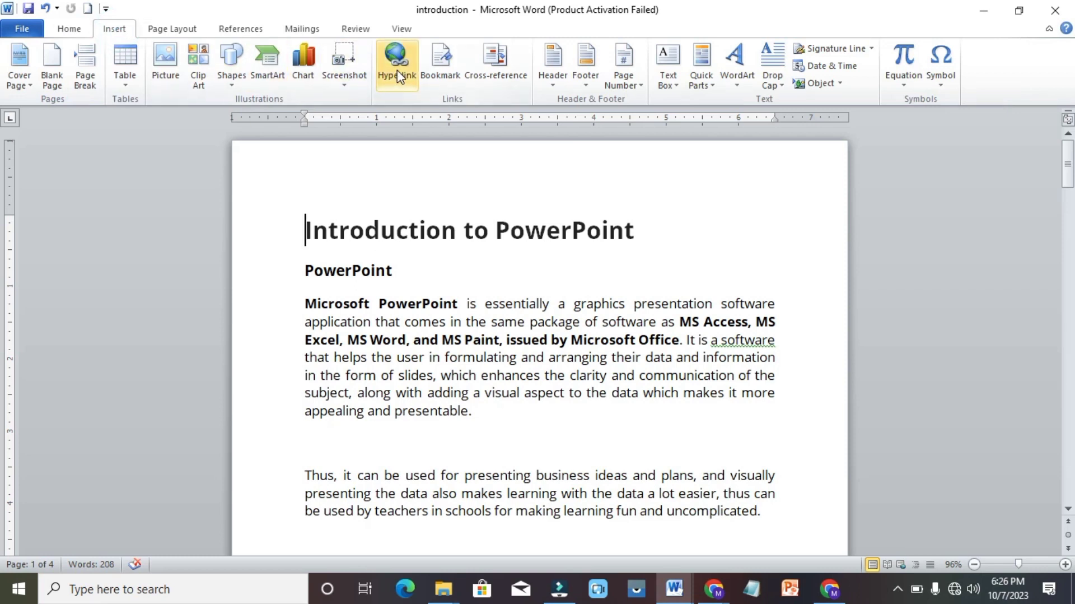
pyautogui.click(397, 72)
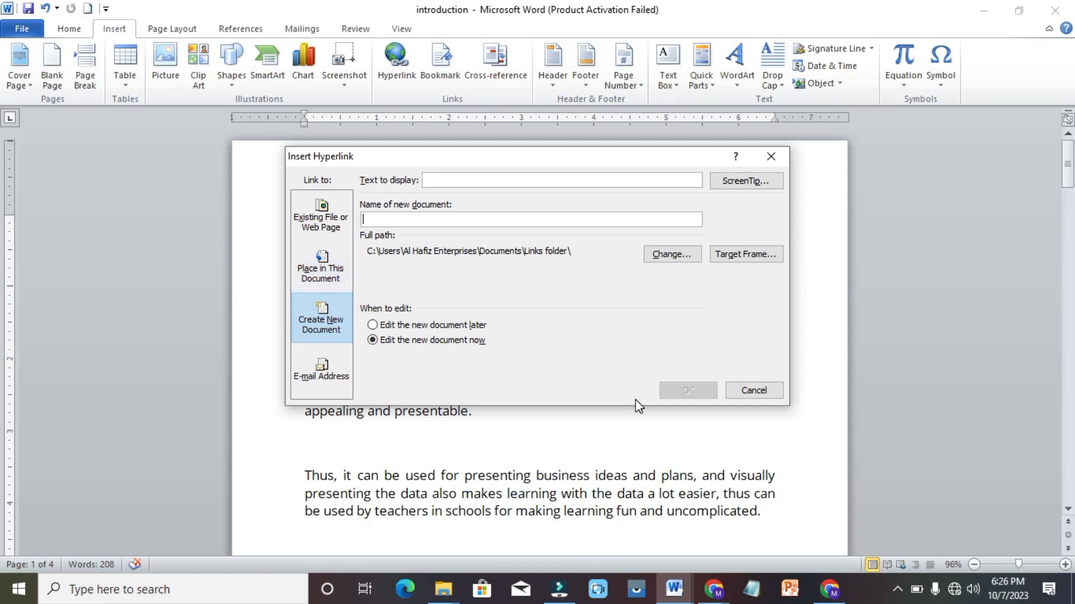
pyautogui.click(754, 390)
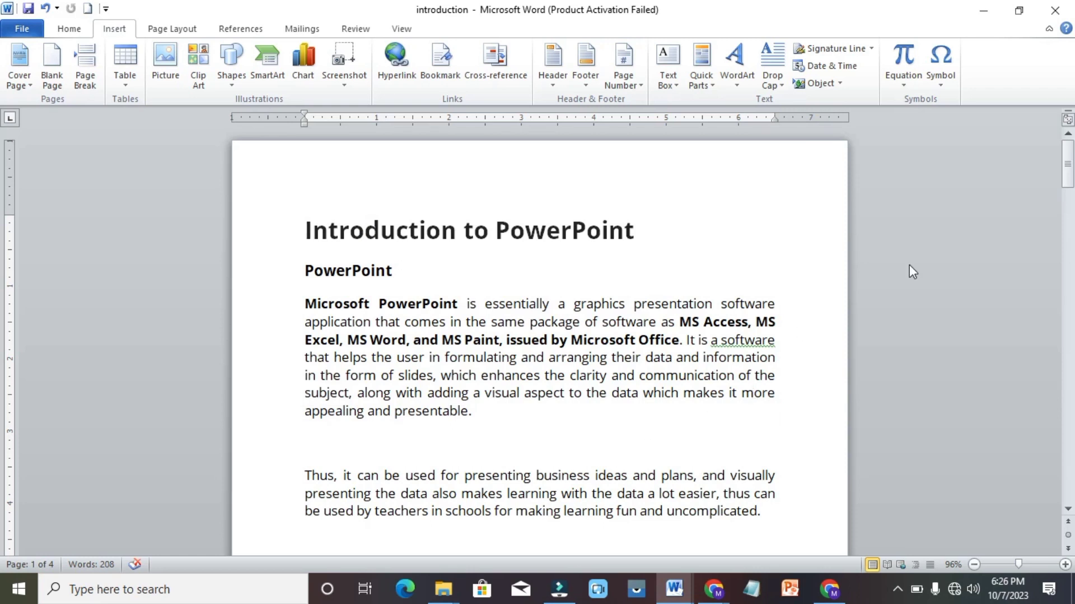
# In a new blank document, generate sample paragraphs with =rand() and select all the text
pyautogui.hotkey('ctrl', 'n')
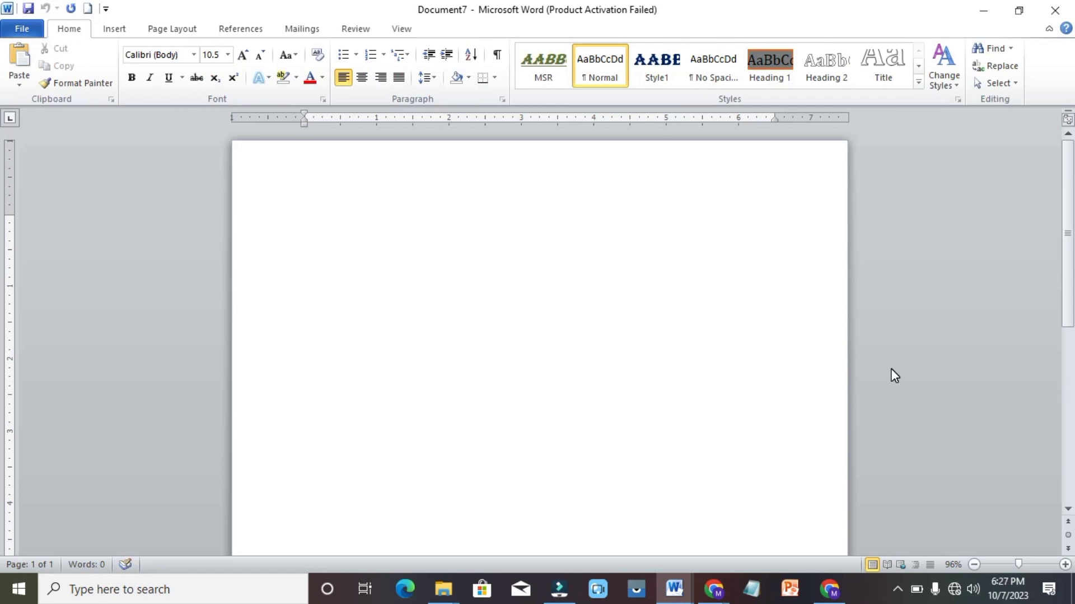
pyautogui.write('=rand()')
pyautogui.press('Return')
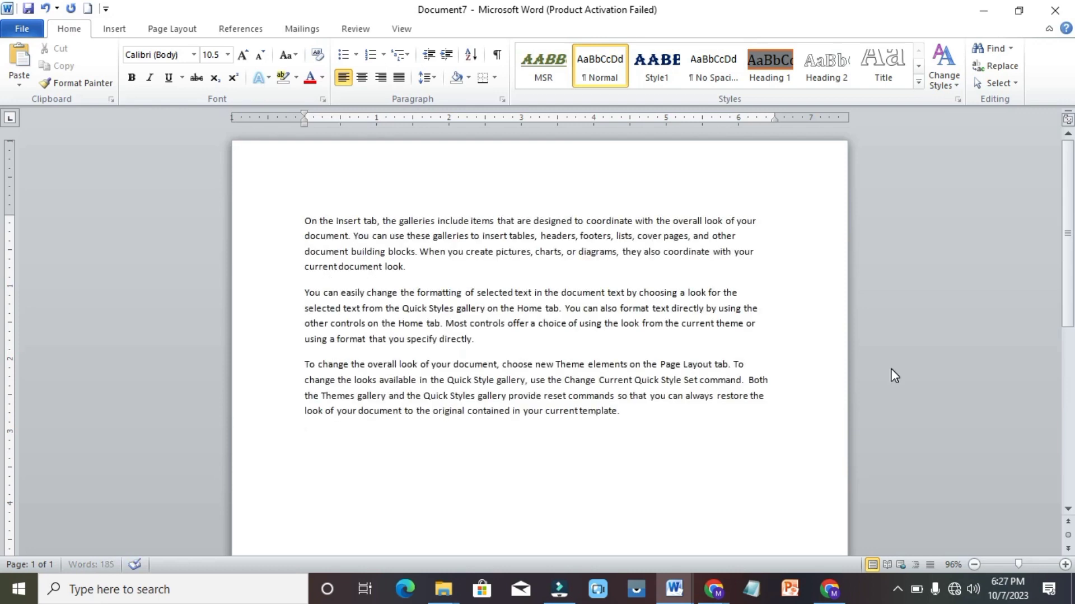
pyautogui.hotkey('ctrl', 'a')
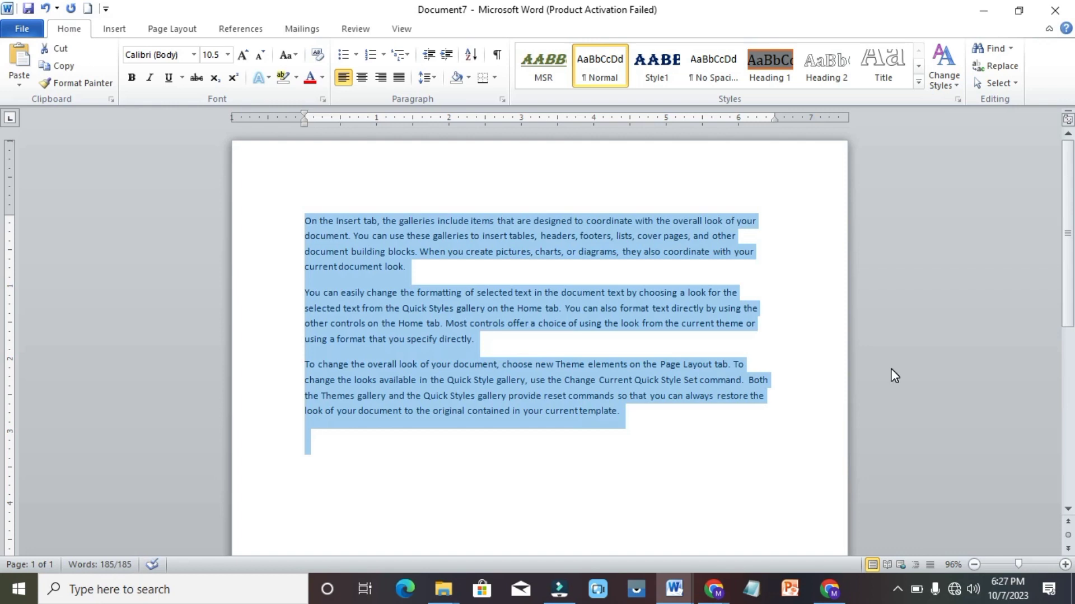
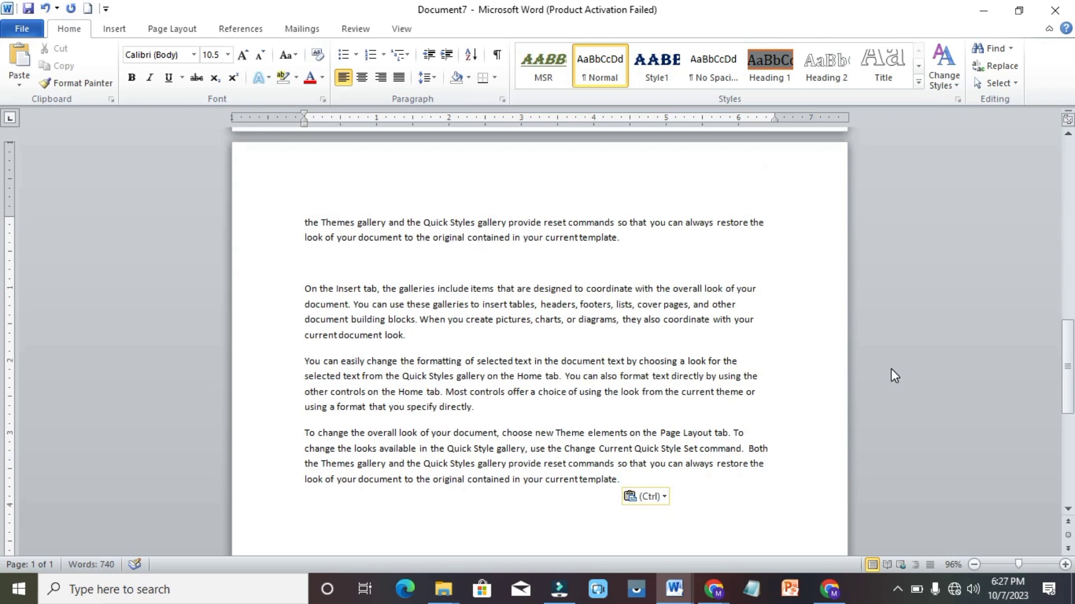
# Paste another copy of the =rand() paragraphs to reach 1,110 words, then return to the top
pyautogui.write('On the Insert tab, the galleries include items that are designed to coordinate with the overall look of your document. You can use these galleries to insert tables, headers, footers, lists, cover pages, and other document building blocks. When you create pictures, charts, or diagrams, they also coordinate with your current document look. You can easily change the formatting of selected text in the document text by choosing a look for the selected text from the Quick Styles gallery on the Home tab. You can also format text directly by using the other controls on the Home tab. Most controls offer a choice of using the look from the current theme or using a format that you specify directly. To change the overall look of your document, choose new Theme elements on the Page Layout tab. To change the looks available in the Quick Style gallery, use the Change Current Quick Style Set command. Both the Themes gallery and the Quick Styles gallery provide reset commands so that you can always restore the look of your document to the original contained in your current template.')
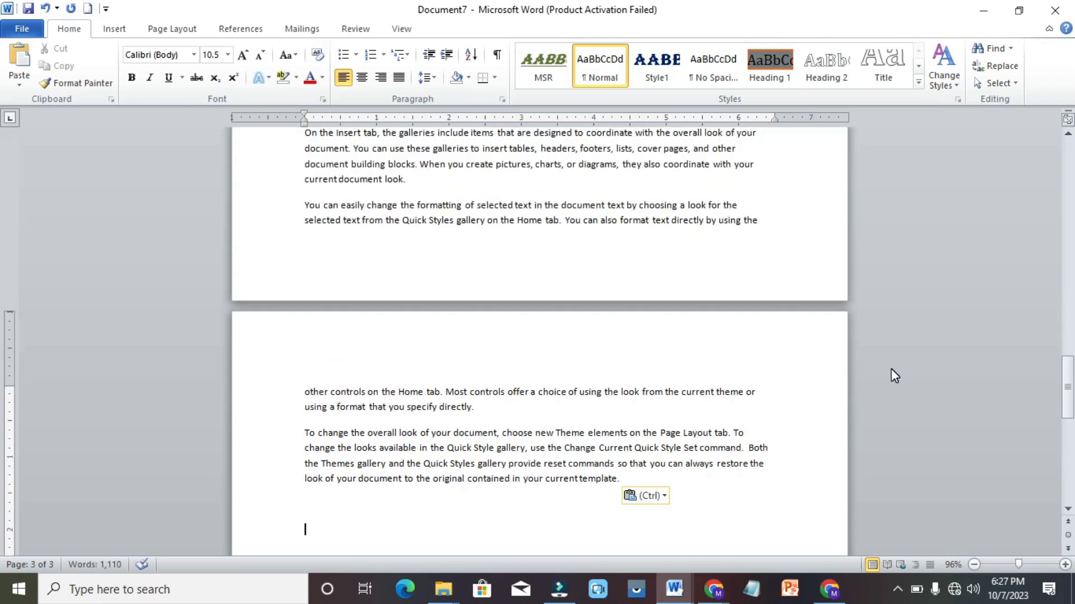
pyautogui.hotkey('ctrl', 'Home')
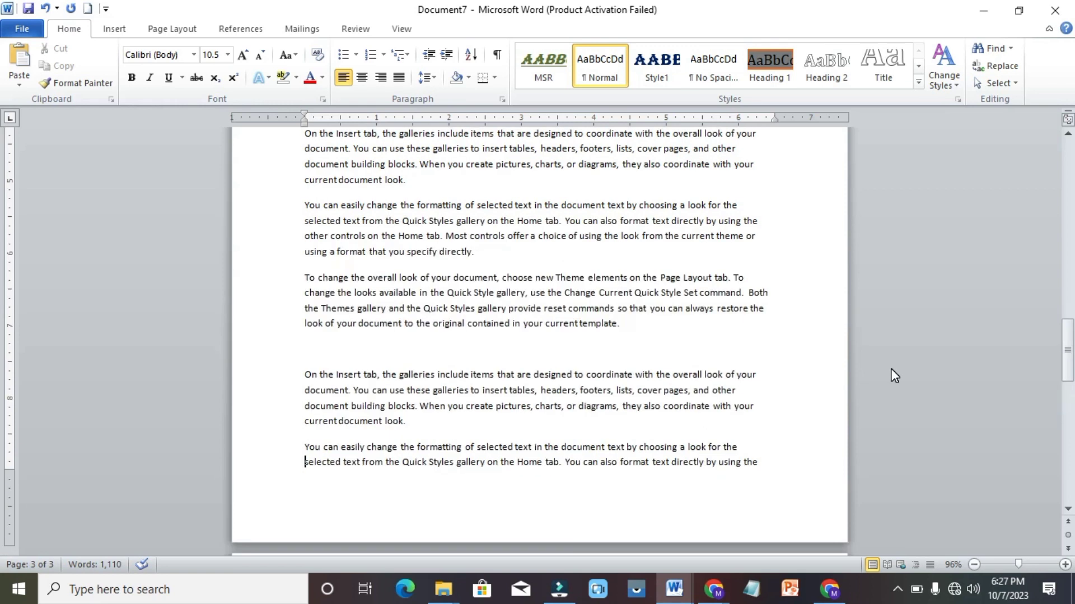
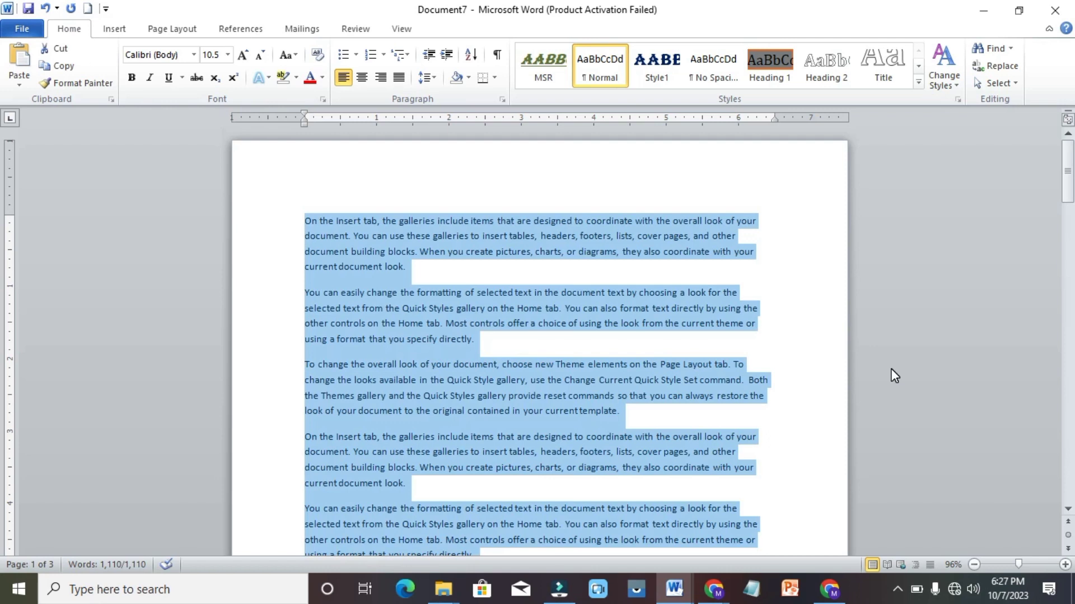
# Enlarge all body text to 13.5 point, then preview Place in This Document hyperlink targets and cancel
pyautogui.hotkey('ctrl', ']')
pyautogui.hotkey('ctrl', ']')
pyautogui.hotkey('ctrl', ']')
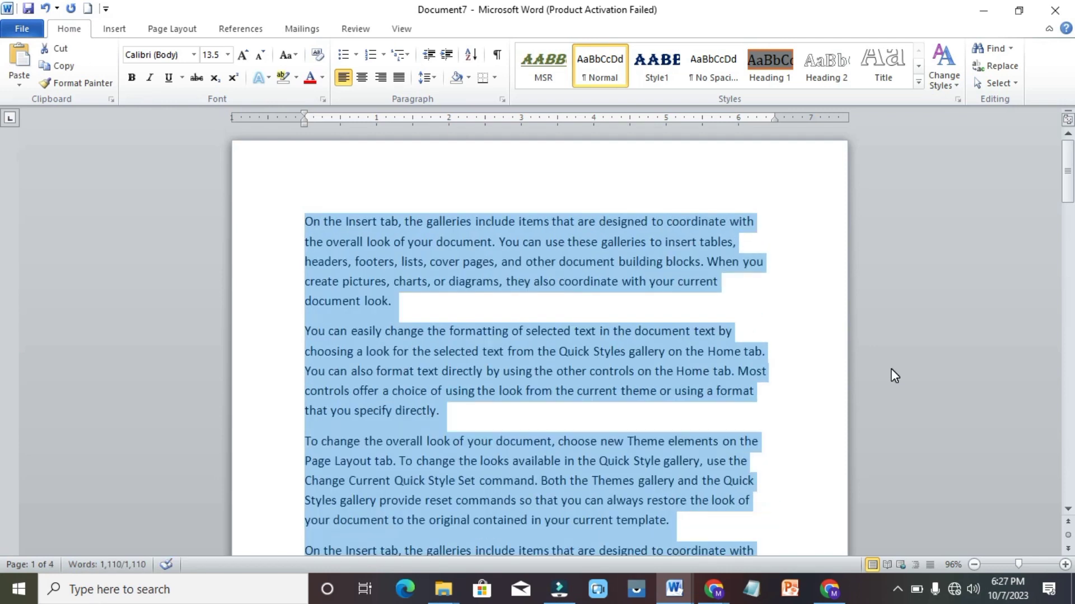
pyautogui.click(311, 210)
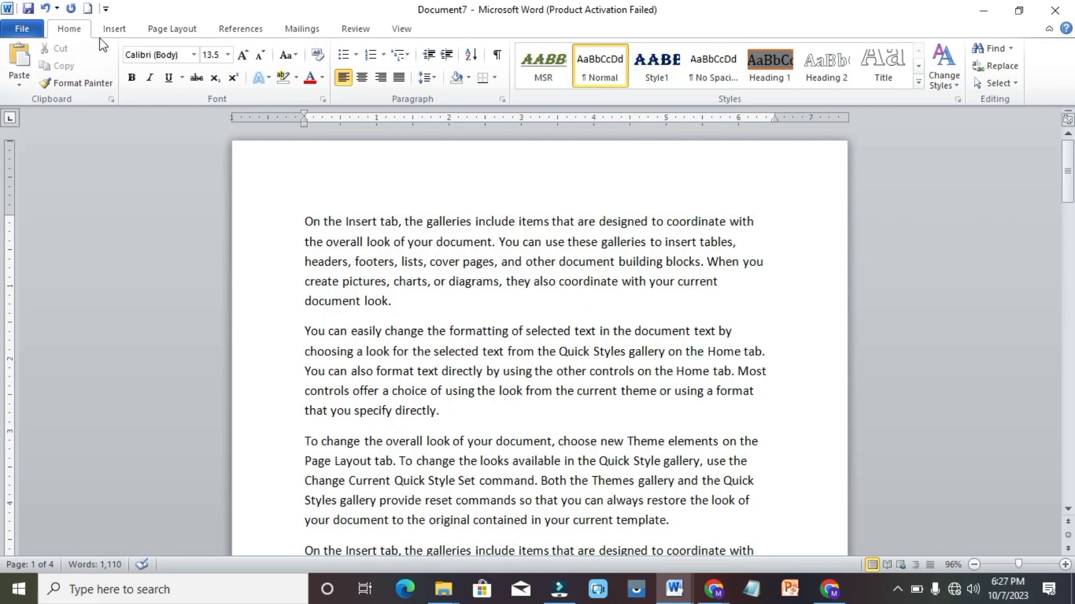
pyautogui.click(114, 29)
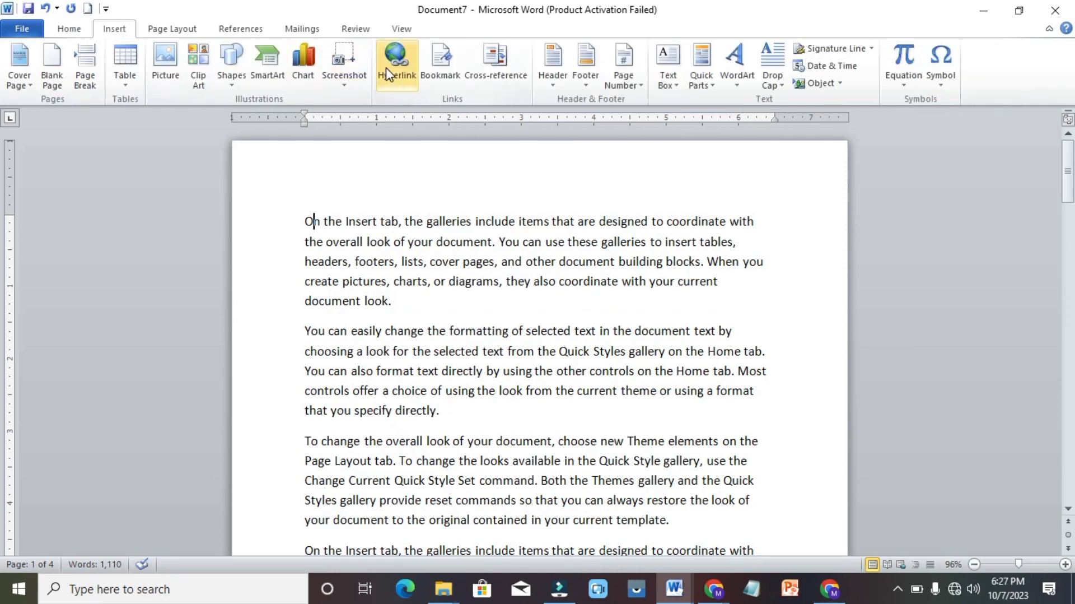
pyautogui.click(385, 67)
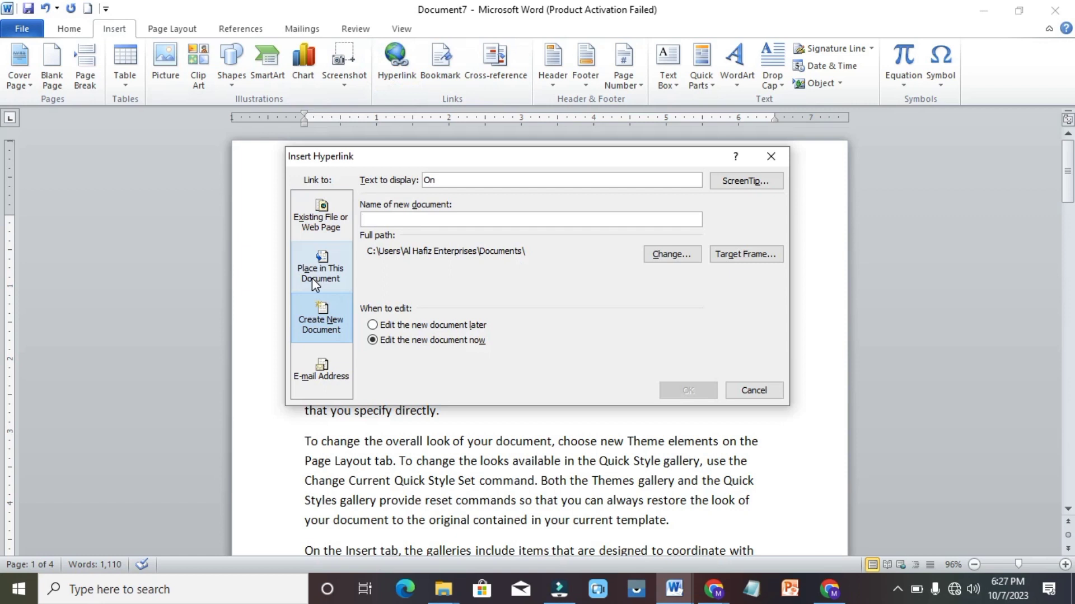
pyautogui.click(314, 282)
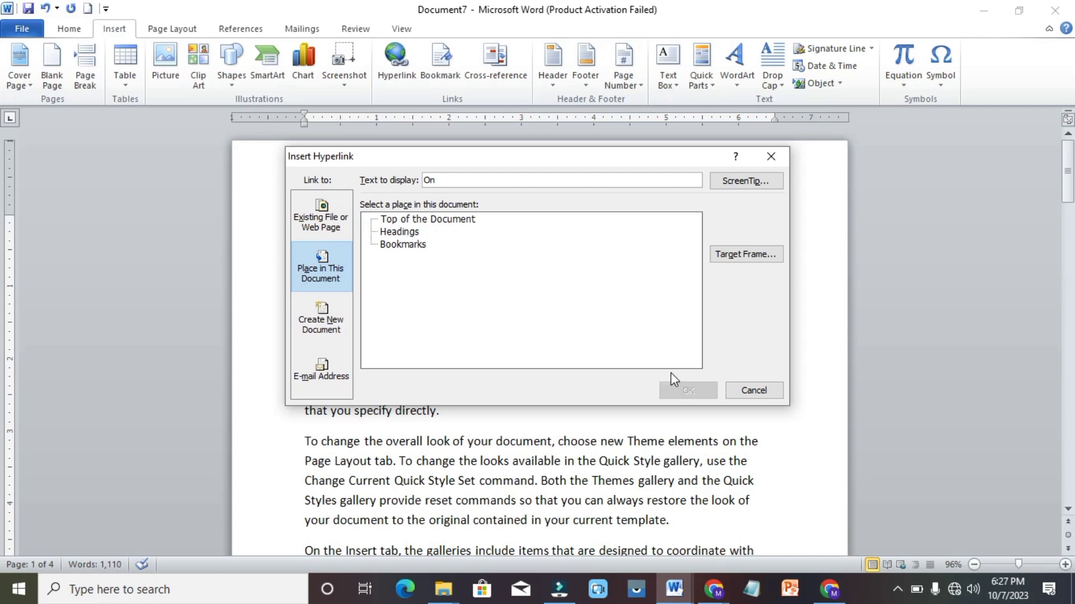
pyautogui.click(754, 392)
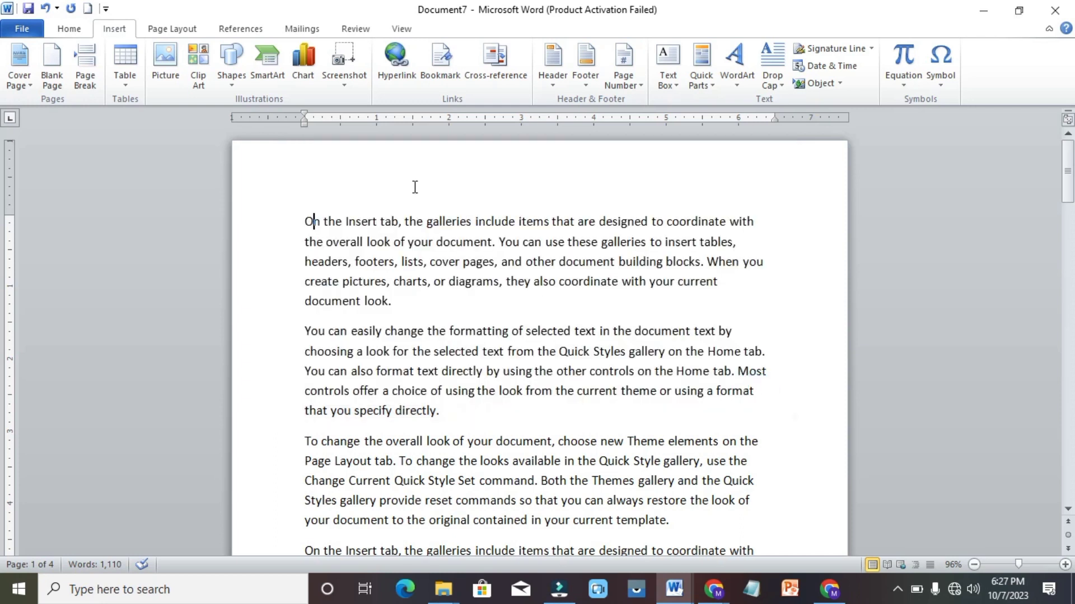
# Insert a 'HOME TAB' line above the first paragraph and give it the Heading 1 style
pyautogui.click(303, 211)
pyautogui.press('Return')
pyautogui.press('Up')
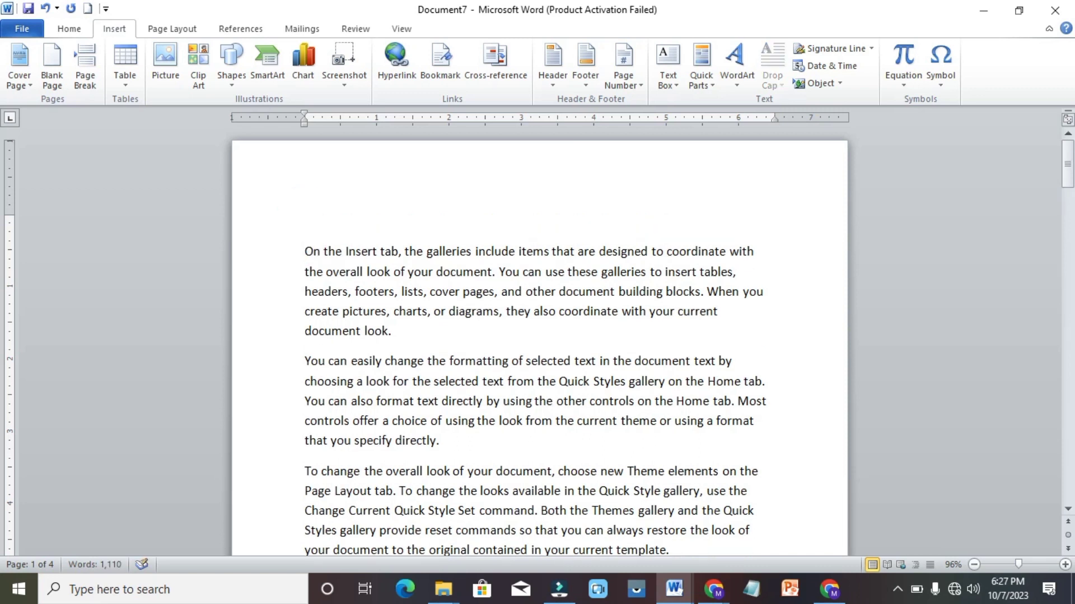
pyautogui.write('HO')
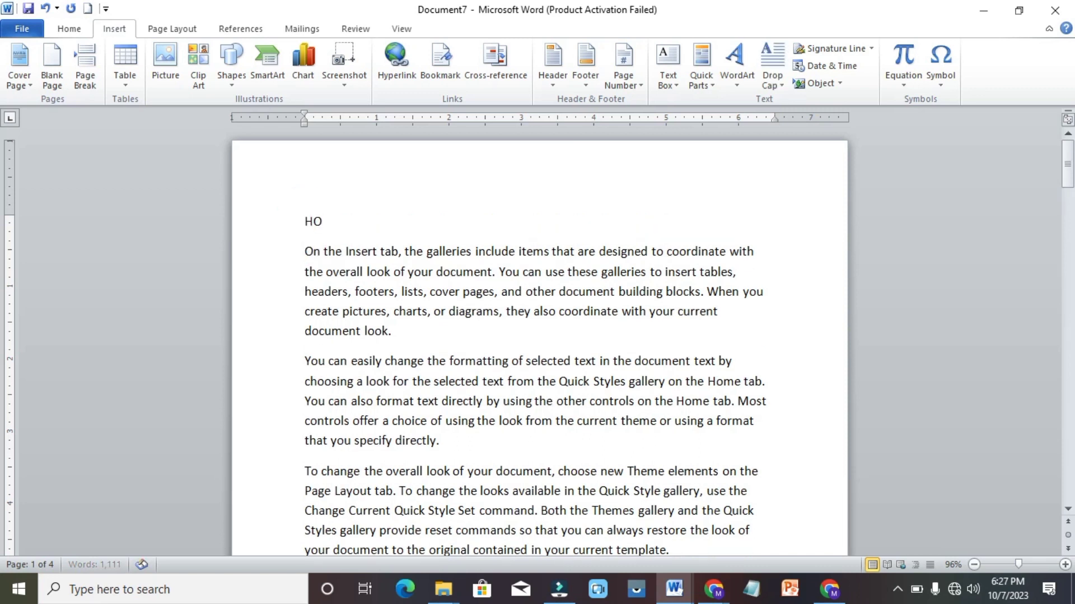
pyautogui.write('ME TRA')
pyautogui.press('BackSpace')
pyautogui.press('BackSpace')
pyautogui.write('AB')
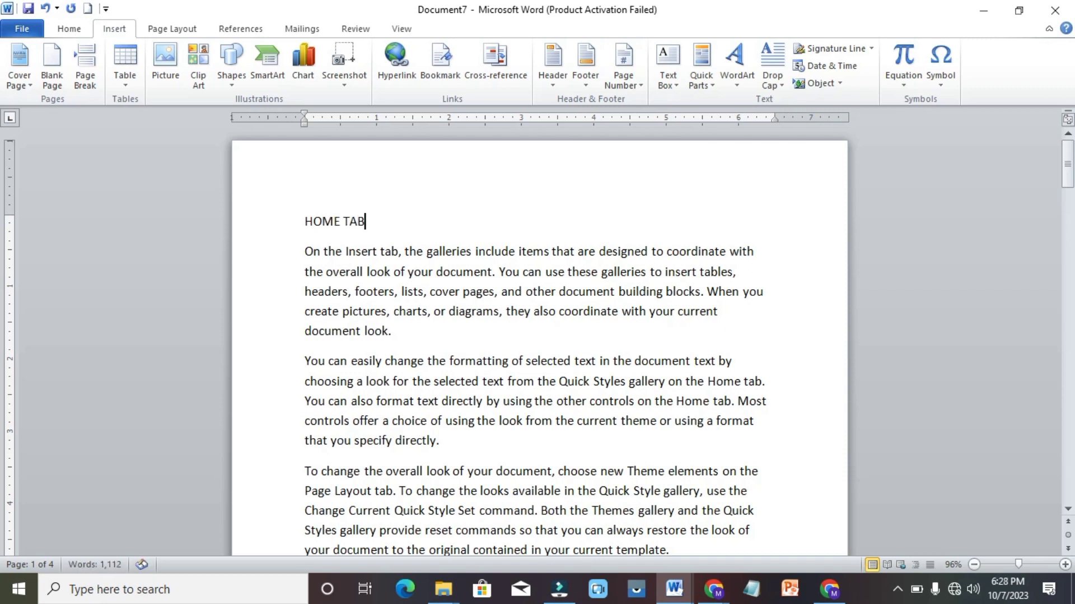
pyautogui.hotkey('shift', 'Left')
pyautogui.hotkey('shift', 'Left')
pyautogui.hotkey('shift', 'Left')
pyautogui.hotkey('shift', 'Left')
pyautogui.hotkey('shift', 'Left')
pyautogui.hotkey('shift', 'Left')
pyautogui.hotkey('shift', 'Left')
pyautogui.hotkey('shift', 'Left')
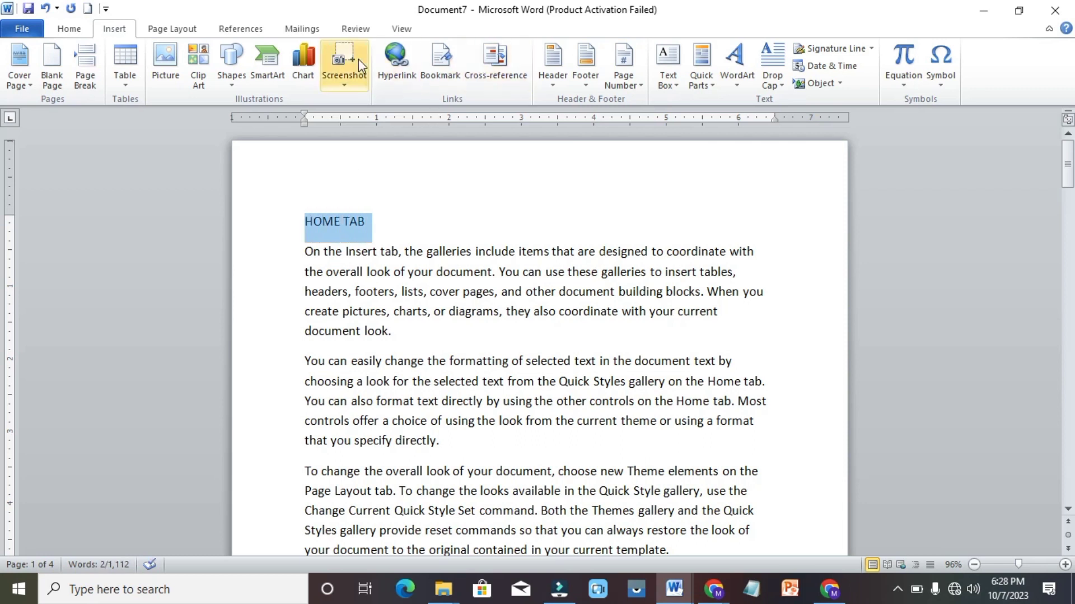
pyautogui.click(67, 29)
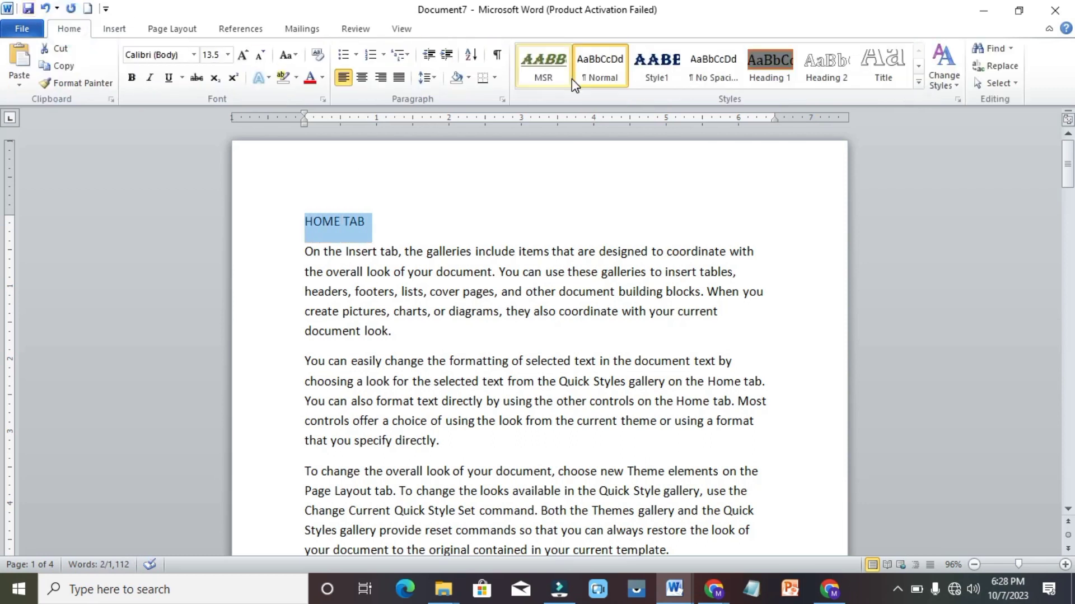
pyautogui.click(782, 73)
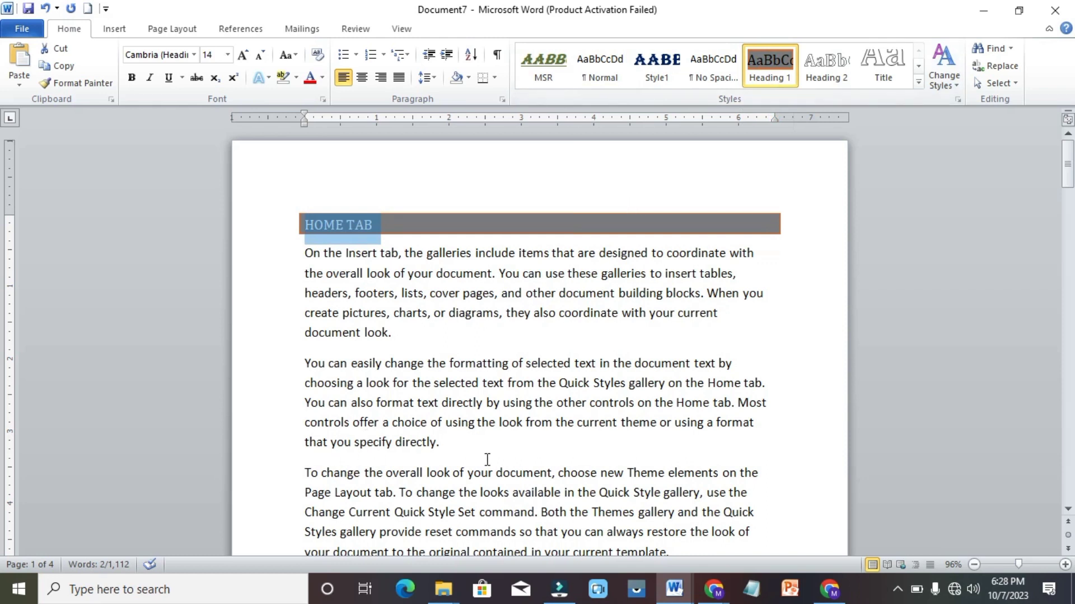
pyautogui.press('Down')
pyautogui.press('Down')
pyautogui.press('Down')
pyautogui.press('Down')
pyautogui.press('Down')
pyautogui.press('Down')
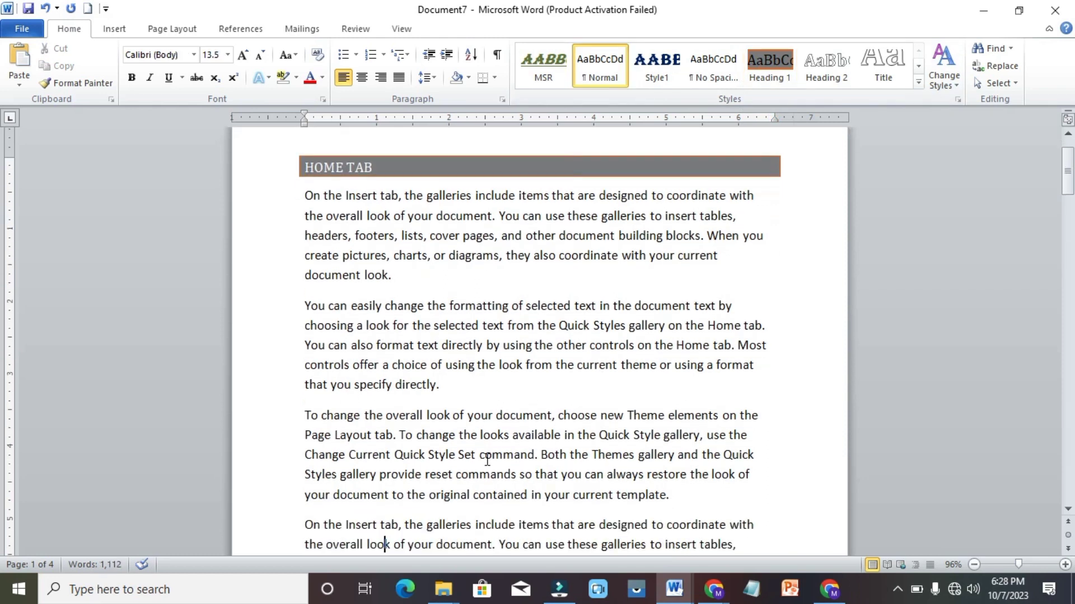
# Add an 'INSERT TAB' line after the third paragraph, styled as Heading 1
pyautogui.click(320, 474)
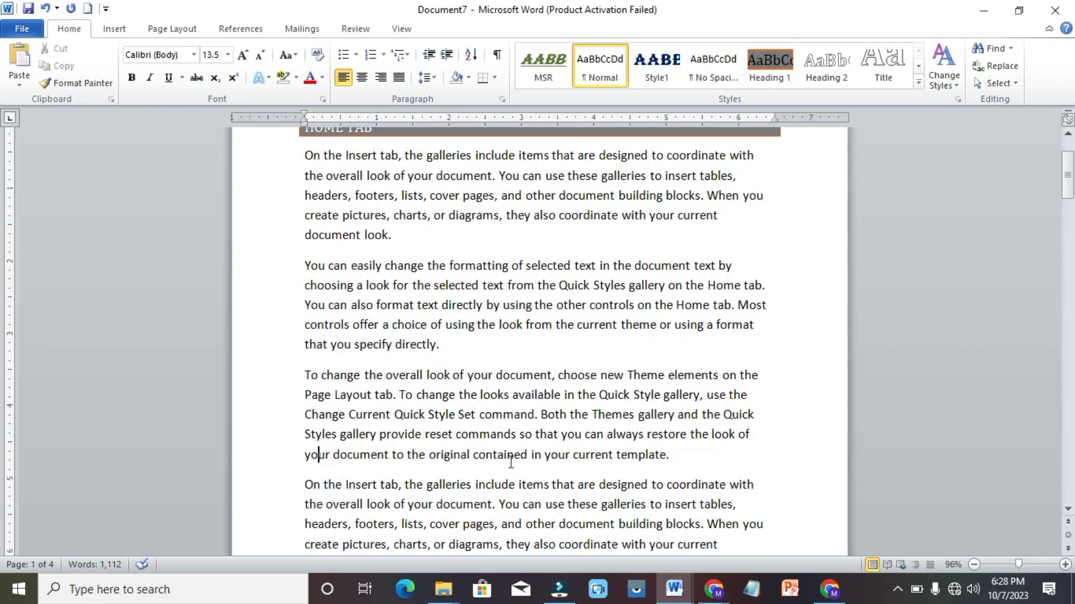
pyautogui.click(679, 459)
pyautogui.press('Return')
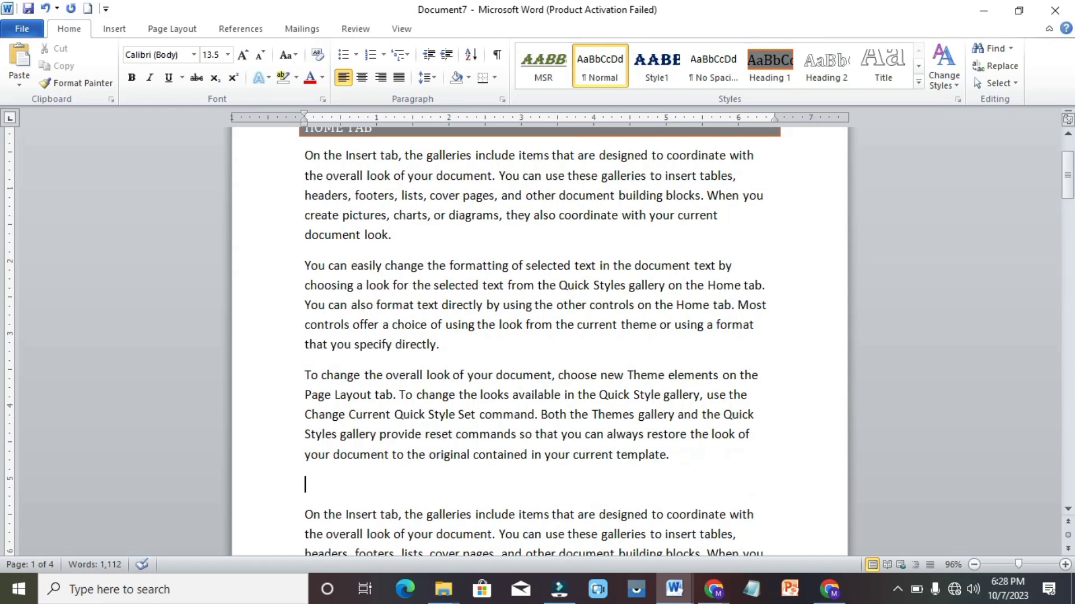
pyautogui.write('INSERT TAB')
pyautogui.hotkey('shift', 'Up')
pyautogui.hotkey('shift', 'Down')
pyautogui.hotkey('shift', 'Left')
pyautogui.hotkey('shift', 'Left')
pyautogui.hotkey('shift', 'Left')
pyautogui.hotkey('shift', 'Left')
pyautogui.hotkey('shift', 'Left')
pyautogui.hotkey('shift', 'Left')
pyautogui.hotkey('shift', 'Left')
pyautogui.hotkey('shift', 'Left')
pyautogui.hotkey('shift', 'Left')
pyautogui.hotkey('shift', 'Left')
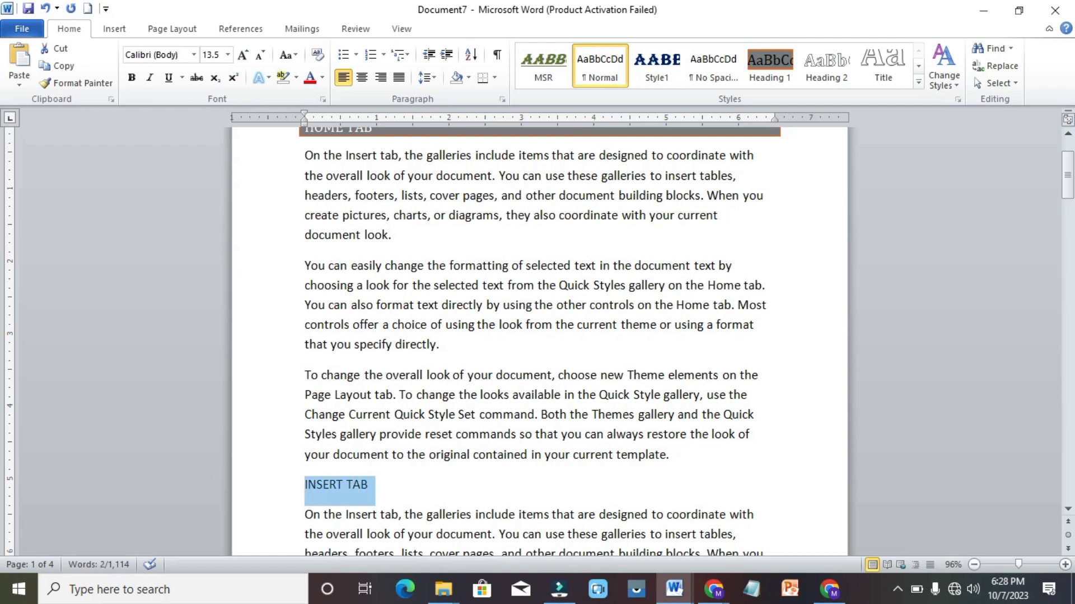
pyautogui.click(774, 48)
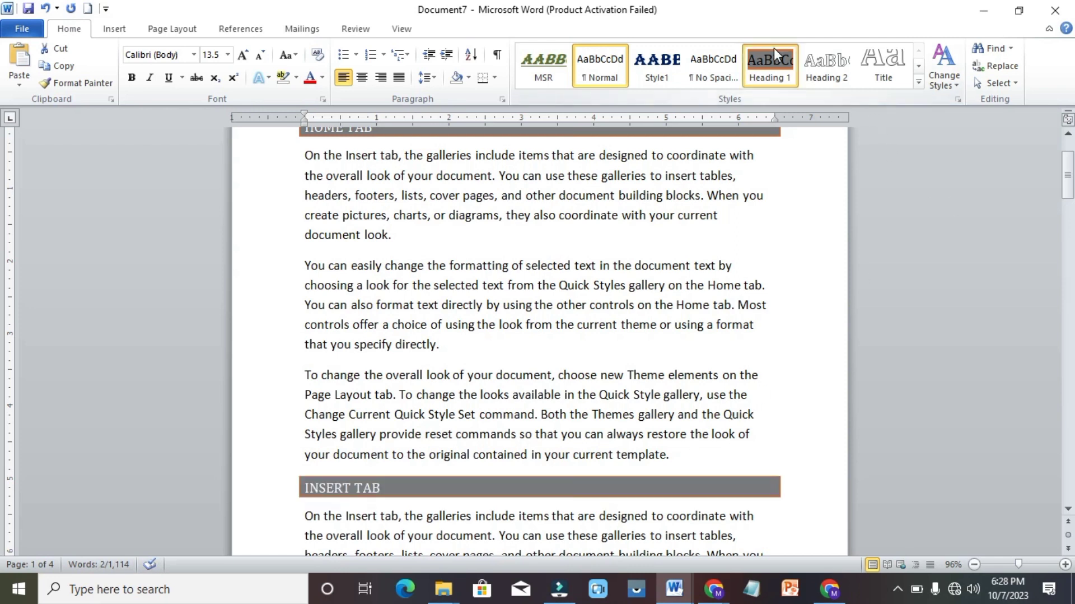
# Type 'PAGE LAYOUT' at the top of page 2, make it Heading 1, and start a hyperlink on it
pyautogui.press('Down')
pyautogui.press('Down')
pyautogui.press('Down')
pyautogui.press('Down')
pyautogui.press('Down')
pyautogui.press('Down')
pyautogui.press('Down')
pyautogui.press('Down')
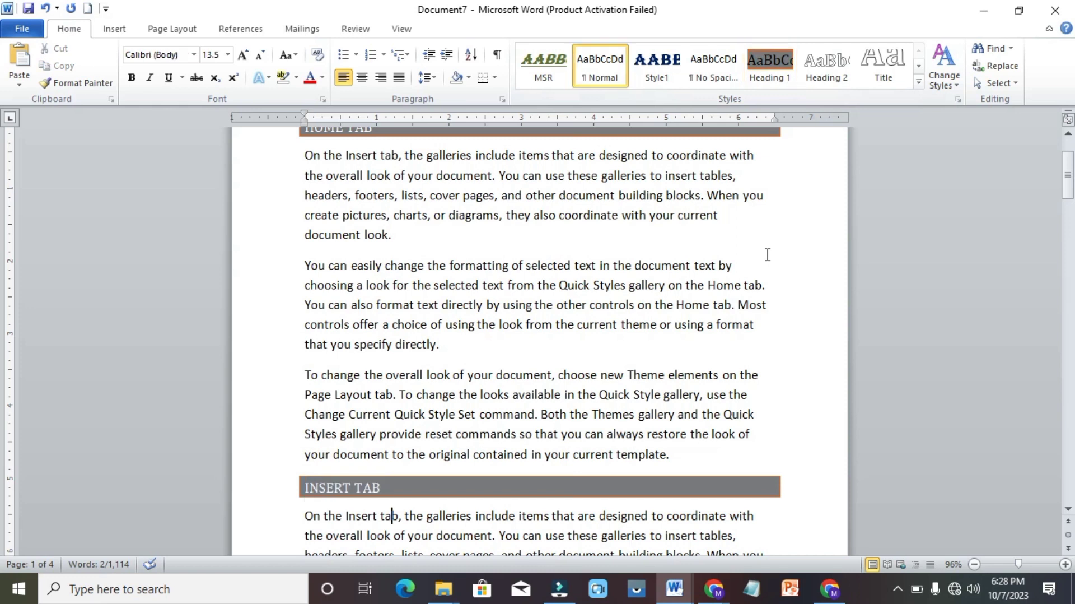
pyautogui.press('Down')
pyautogui.press('Down')
pyautogui.press('Down')
pyautogui.press('Down')
pyautogui.press('Down')
pyautogui.press('Down')
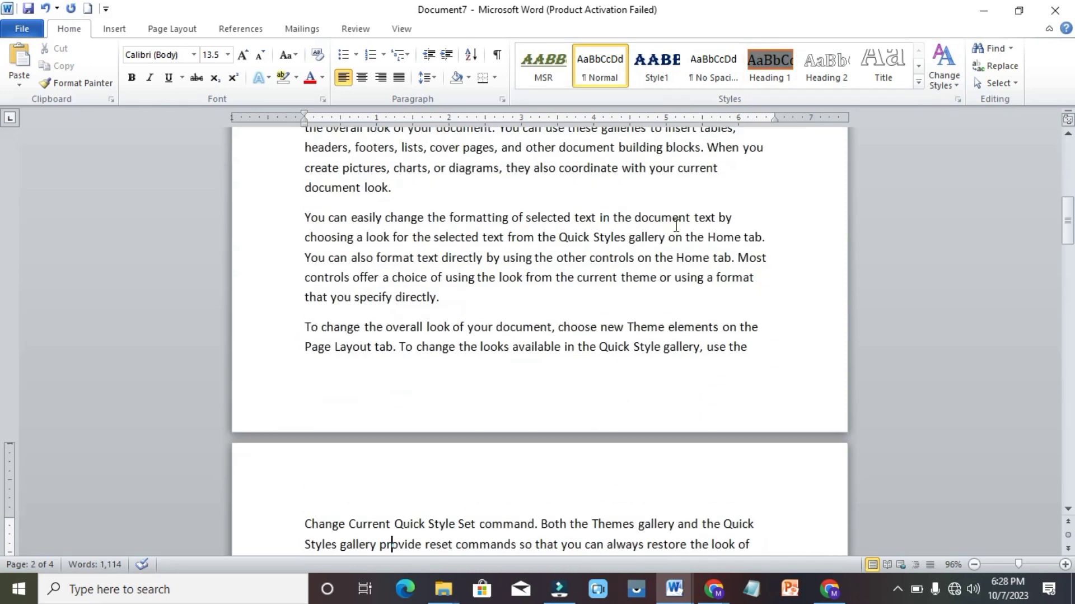
pyautogui.click(301, 521)
pyautogui.press('Up')
pyautogui.press('Down')
pyautogui.scroll(-1, 538, 280)
pyautogui.click(305, 496)
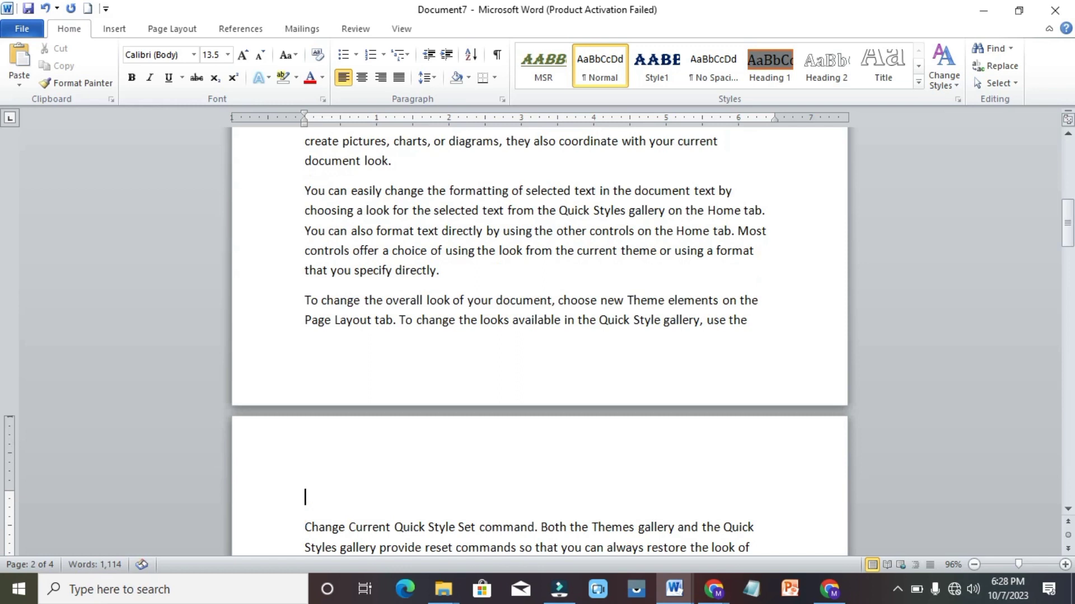
pyautogui.write('PAGE LAYOUT')
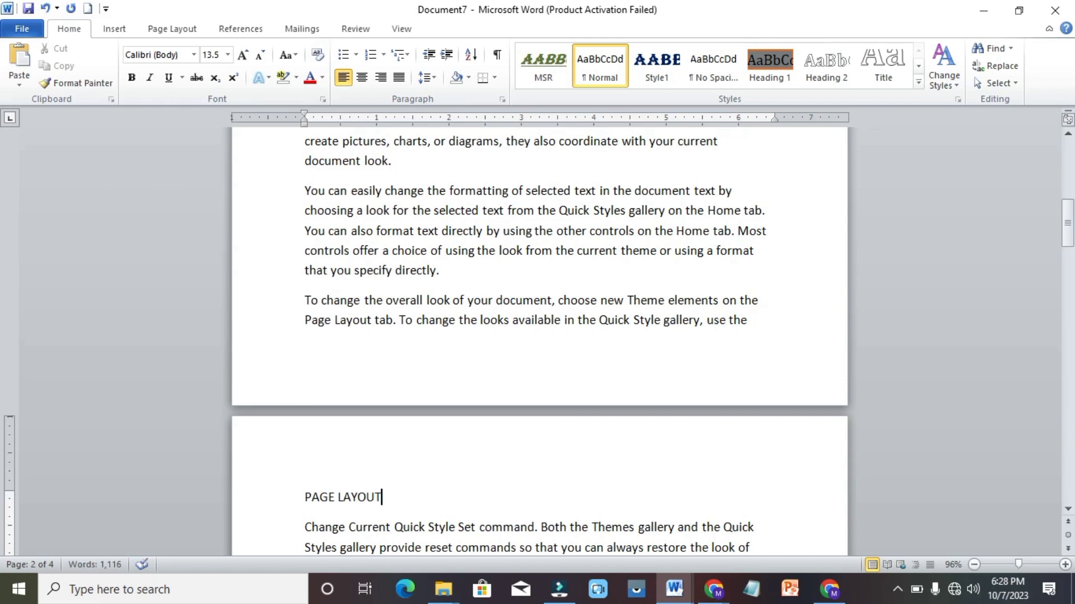
pyautogui.hotkey('shift', 'Left')
pyautogui.hotkey('shift', 'Left')
pyautogui.hotkey('shift', 'Left')
pyautogui.hotkey('shift', 'Left')
pyautogui.hotkey('shift', 'Left')
pyautogui.hotkey('shift', 'Left')
pyautogui.hotkey('shift', 'Left')
pyautogui.hotkey('shift', 'Left')
pyautogui.hotkey('shift', 'Left')
pyautogui.hotkey('shift', 'Left')
pyautogui.hotkey('shift', 'Left')
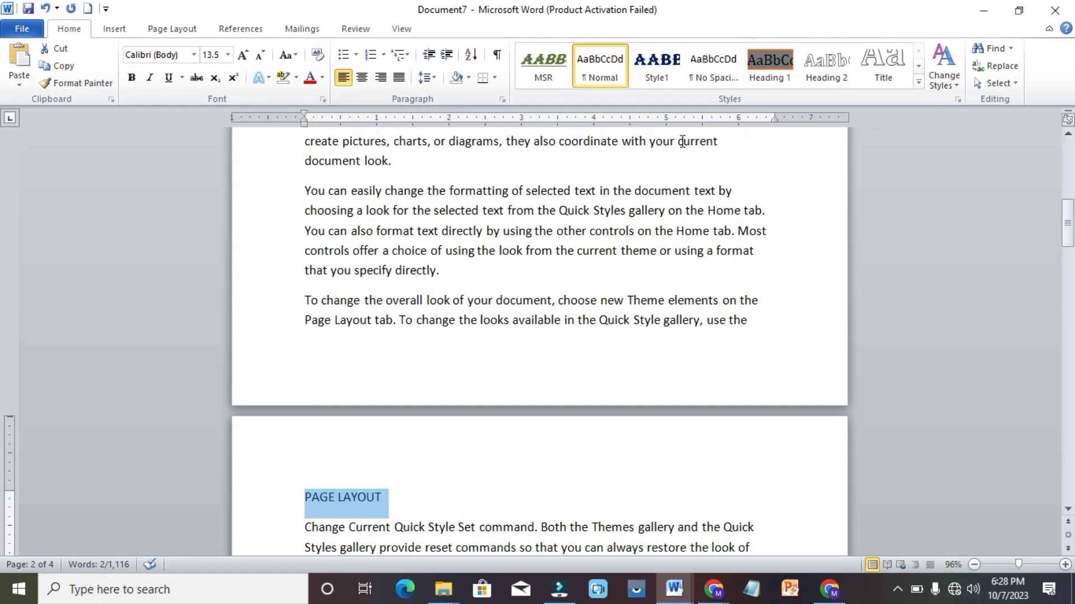
pyautogui.click(772, 70)
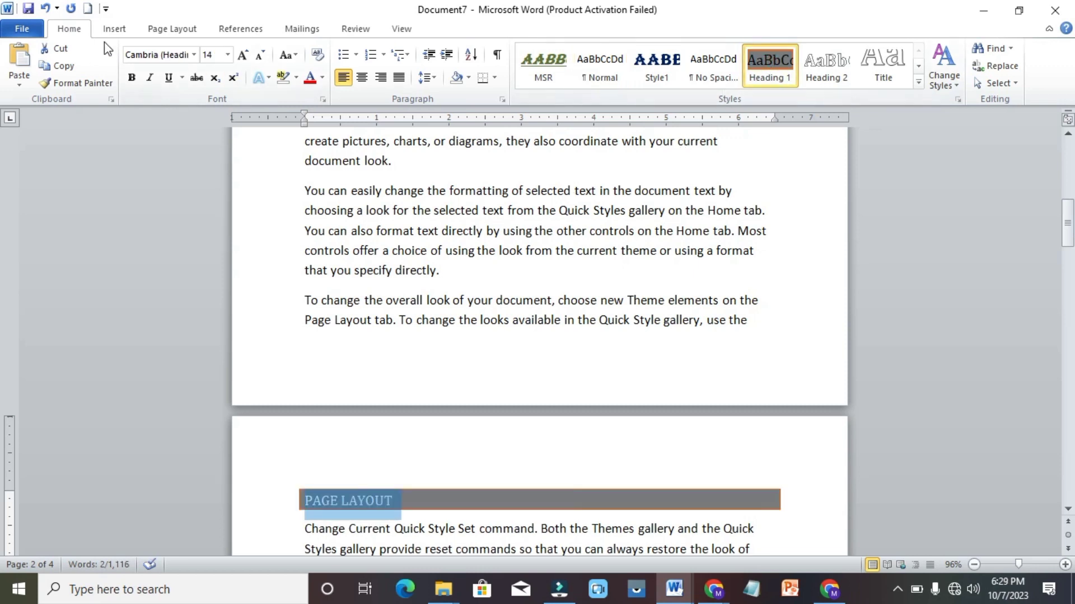
pyautogui.click(120, 32)
pyautogui.click(396, 64)
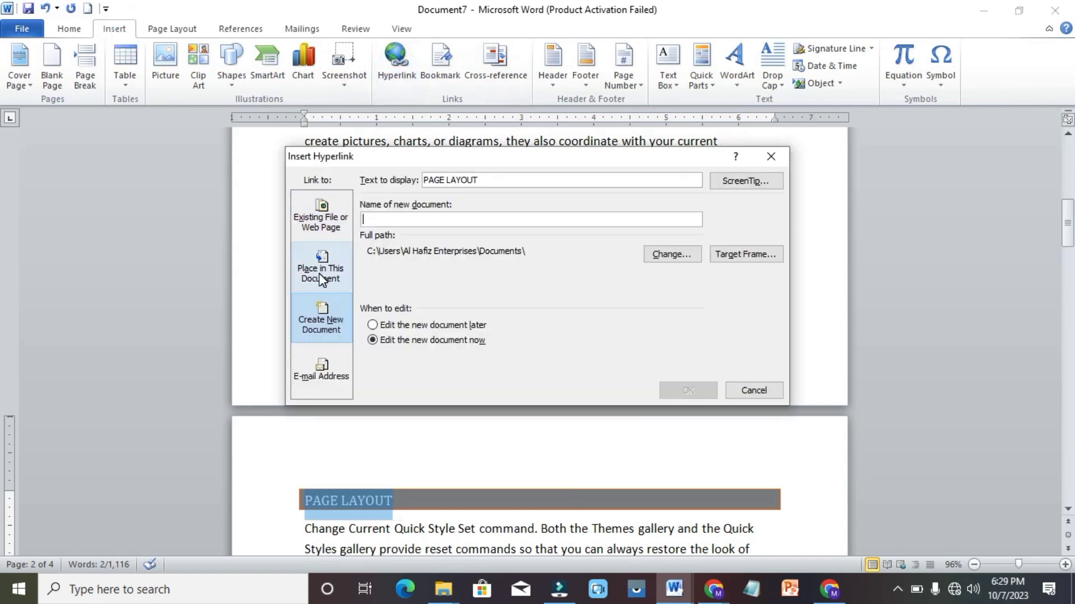
# View the document's headings under Place in This Document, then cancel without adding a link
pyautogui.click(320, 277)
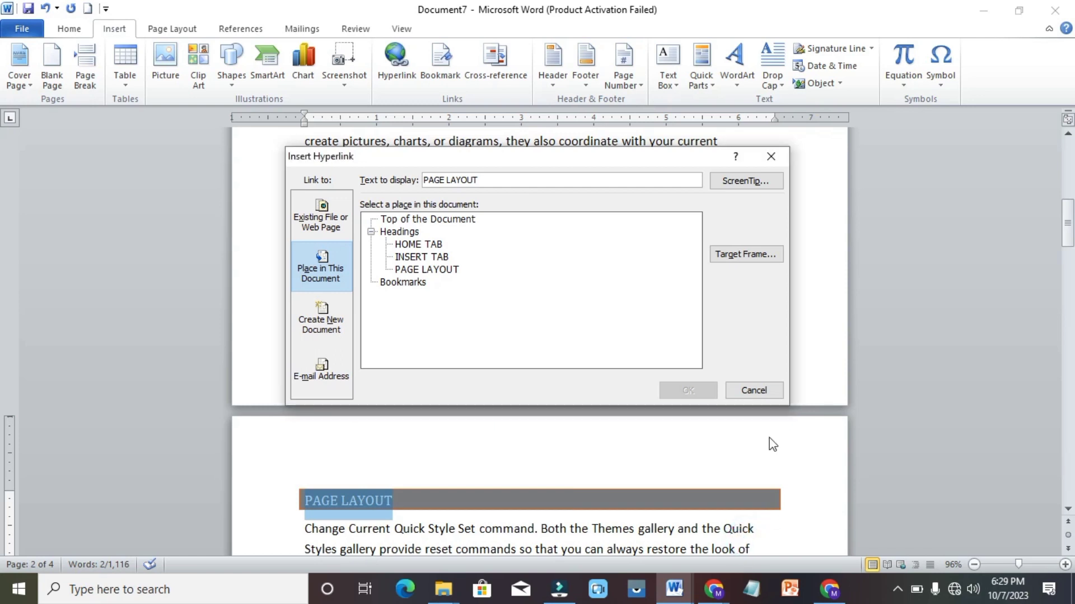
pyautogui.click(757, 392)
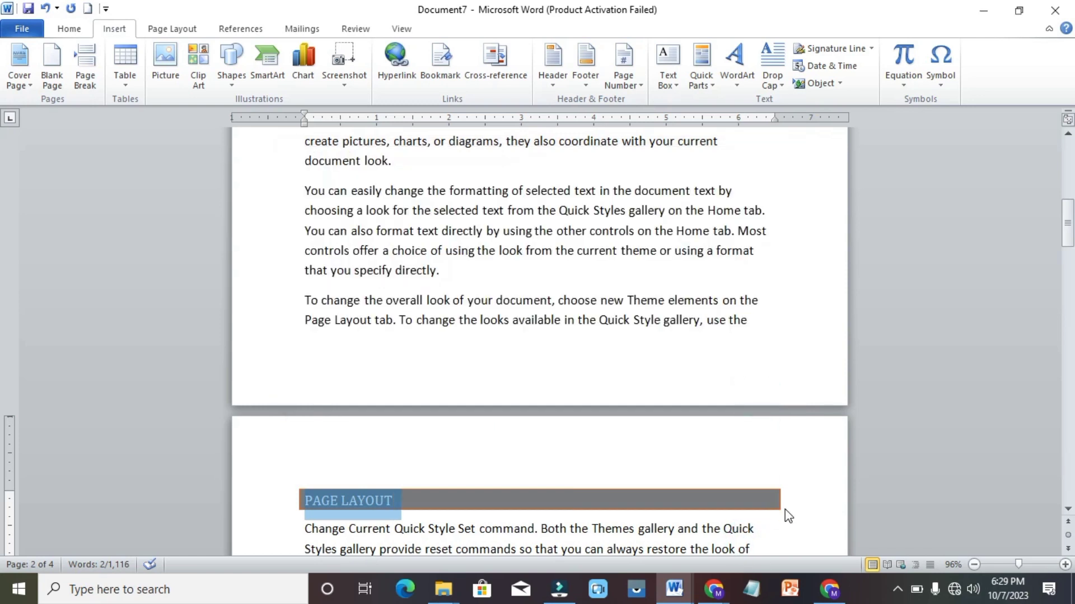
pyautogui.press('Down')
pyautogui.press('Down')
pyautogui.press('Down')
pyautogui.press('Down')
pyautogui.press('Down')
pyautogui.press('Down')
pyautogui.press('Down')
pyautogui.press('Down')
pyautogui.press('Down')
pyautogui.press('Down')
pyautogui.press('Down')
pyautogui.press('Down')
pyautogui.press('Down')
pyautogui.press('Down')
pyautogui.press('Down')
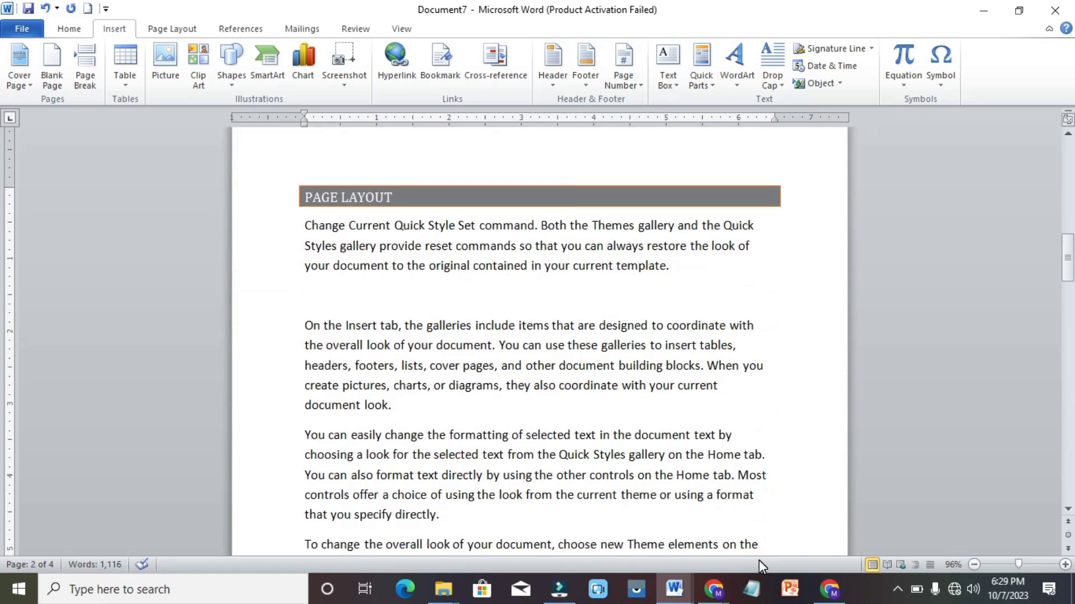
# Below the template paragraph, type HOME TAB, INSERT TAB and PAGE LAYOUT separated by tabs
pyautogui.press('Down')
pyautogui.press('Down')
pyautogui.press('Down')
pyautogui.press('Down')
pyautogui.press('Down')
pyautogui.press('Down')
pyautogui.press('Down')
pyautogui.press('Down')
pyautogui.press('Down')
pyautogui.press('Down')
pyautogui.press('Down')
pyautogui.press('Down')
pyautogui.press('Down')
pyautogui.press('Down')
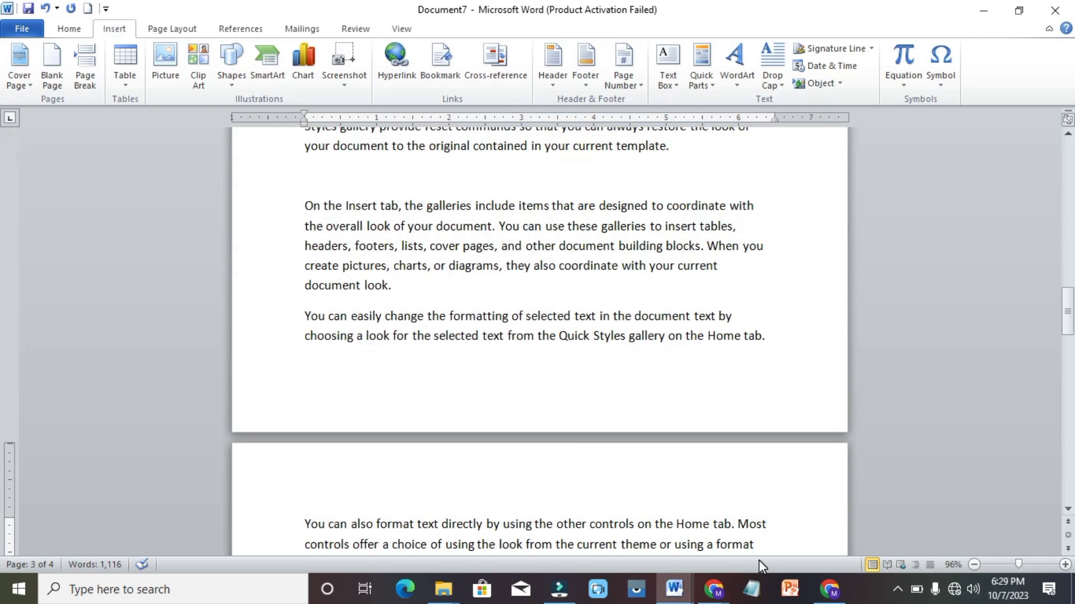
pyautogui.press('Down')
pyautogui.press('Down')
pyautogui.press('Down')
pyautogui.press('Down')
pyautogui.press('Down')
pyautogui.press('Down')
pyautogui.press('Down')
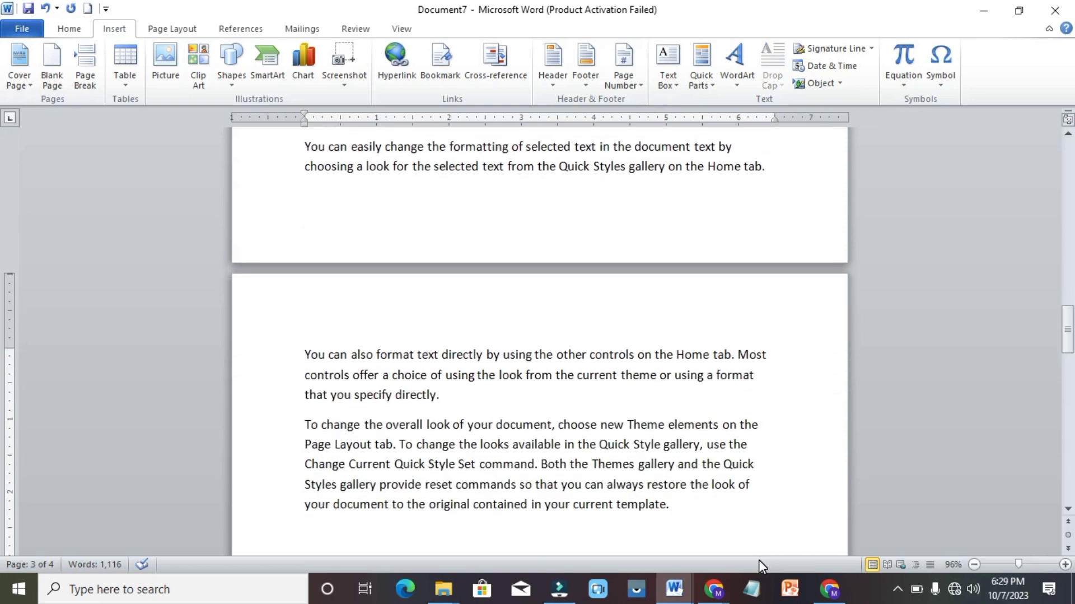
pyautogui.write('H')
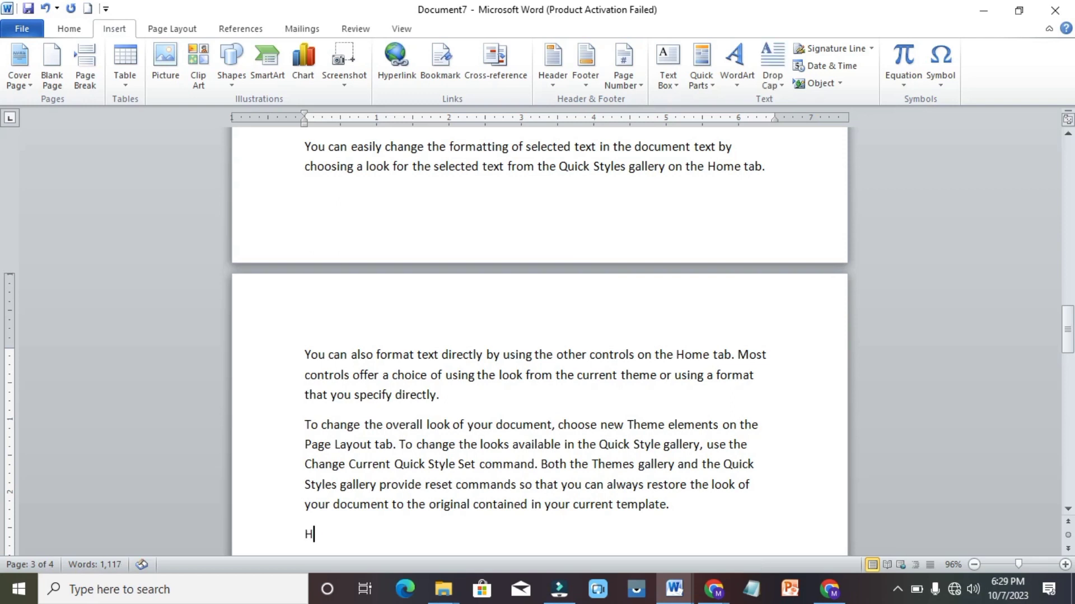
pyautogui.write('OME TAB')
pyautogui.press('Return')
pyautogui.write('IS')
pyautogui.press('BackSpace')
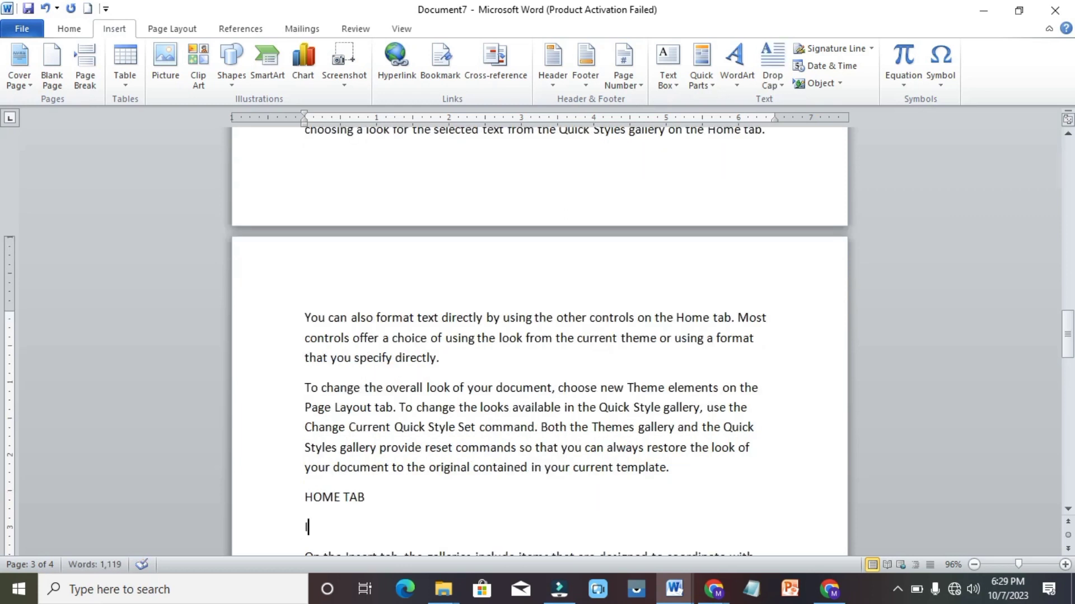
pyautogui.press('BackSpace')
pyautogui.press('BackSpace')
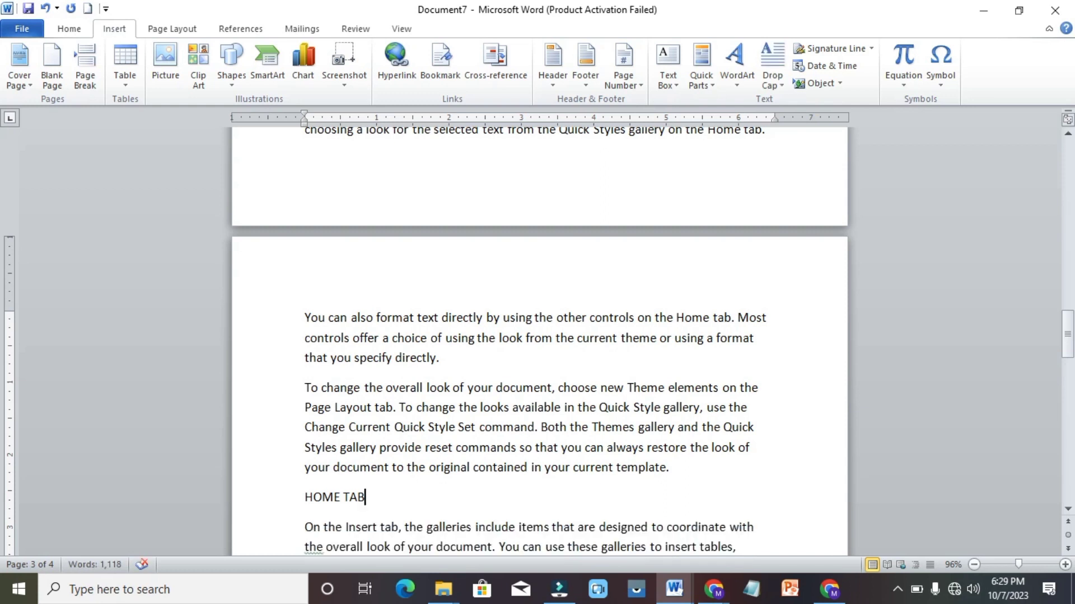
pyautogui.press('Tab')
pyautogui.write('INSERT TAB')
pyautogui.press('Tab')
pyautogui.write('PAHE')
pyautogui.write('E LAYOUT')
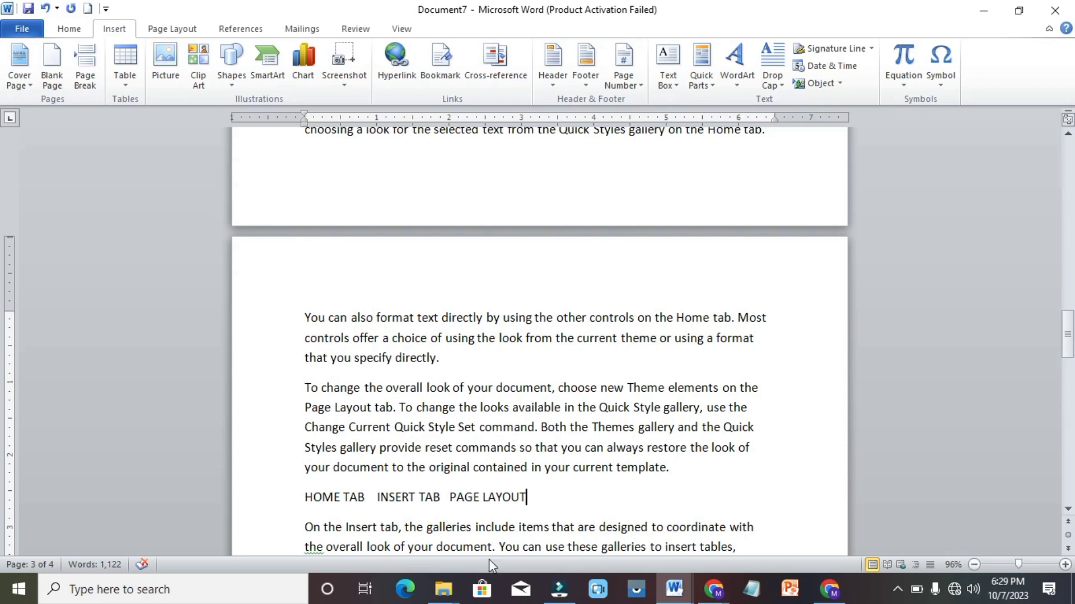
pyautogui.click(365, 496)
pyautogui.moveTo(365, 496); pyautogui.dragTo(314, 494)
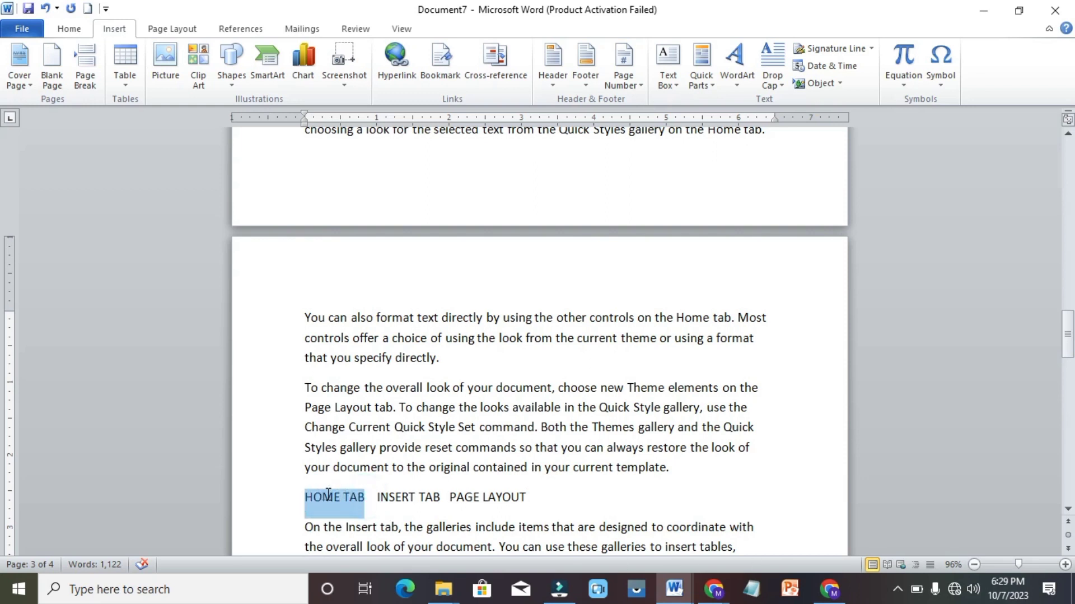
# Link HOME TAB and INSERT TAB to their matching Heading 1 headings in this document
pyautogui.click(396, 60)
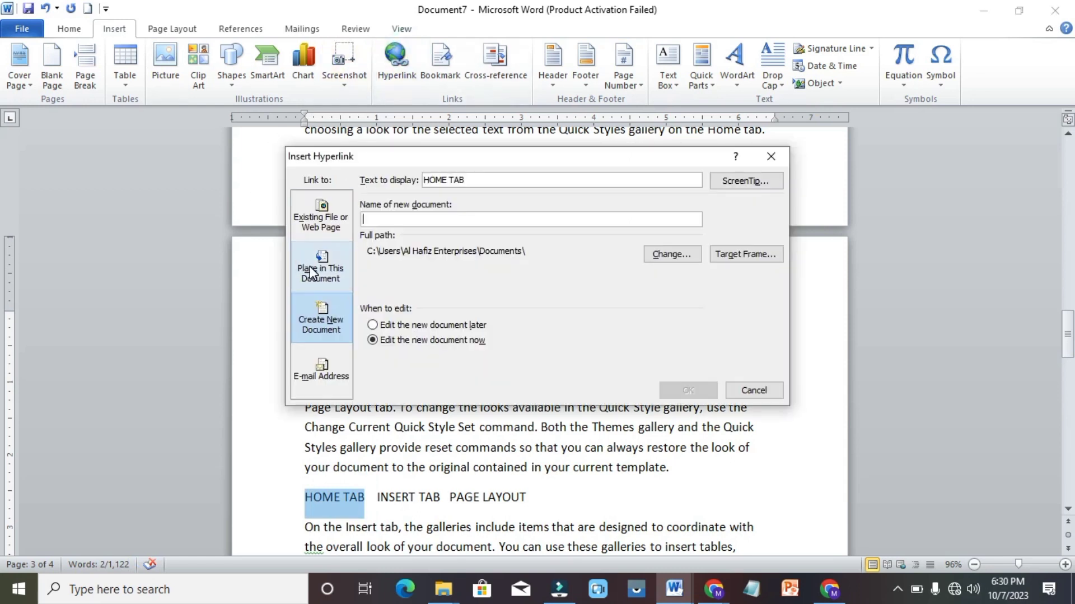
pyautogui.click(309, 273)
pyautogui.click(427, 245)
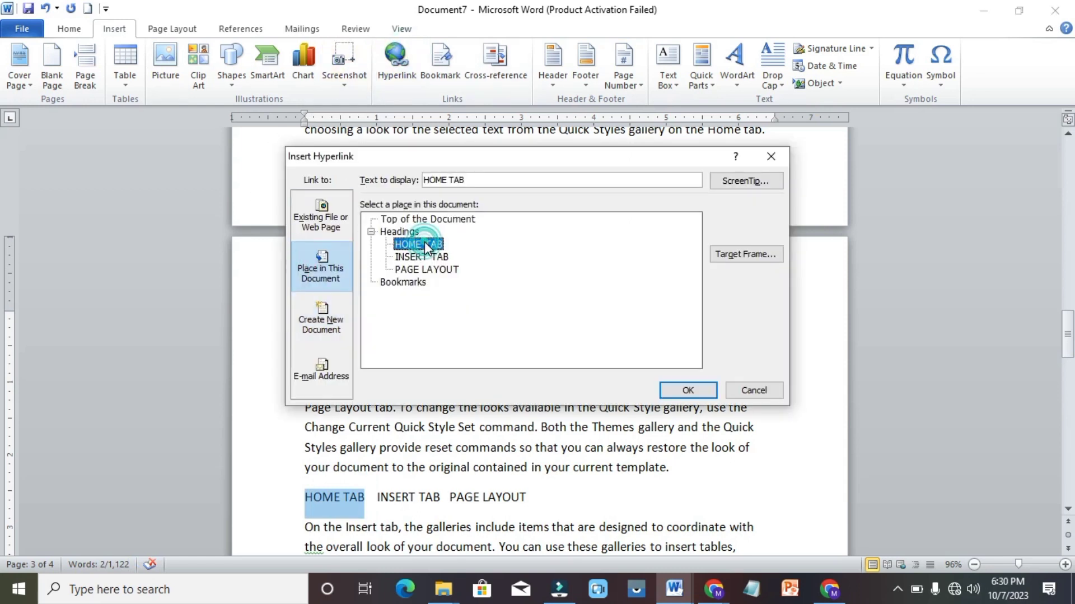
pyautogui.click(688, 391)
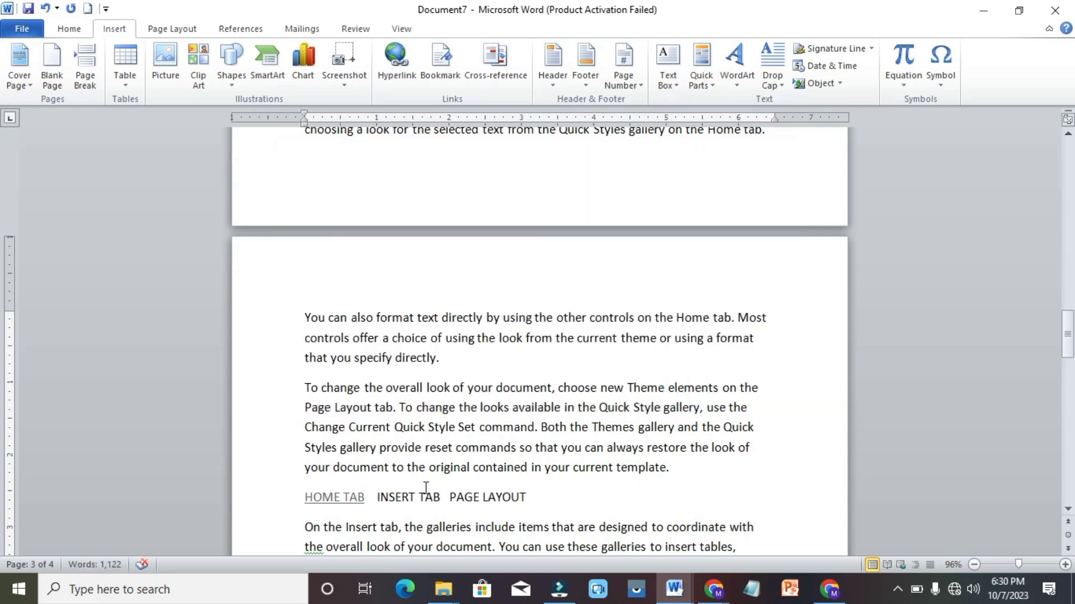
pyautogui.click(440, 496)
pyautogui.moveTo(440, 496); pyautogui.dragTo(377, 496)
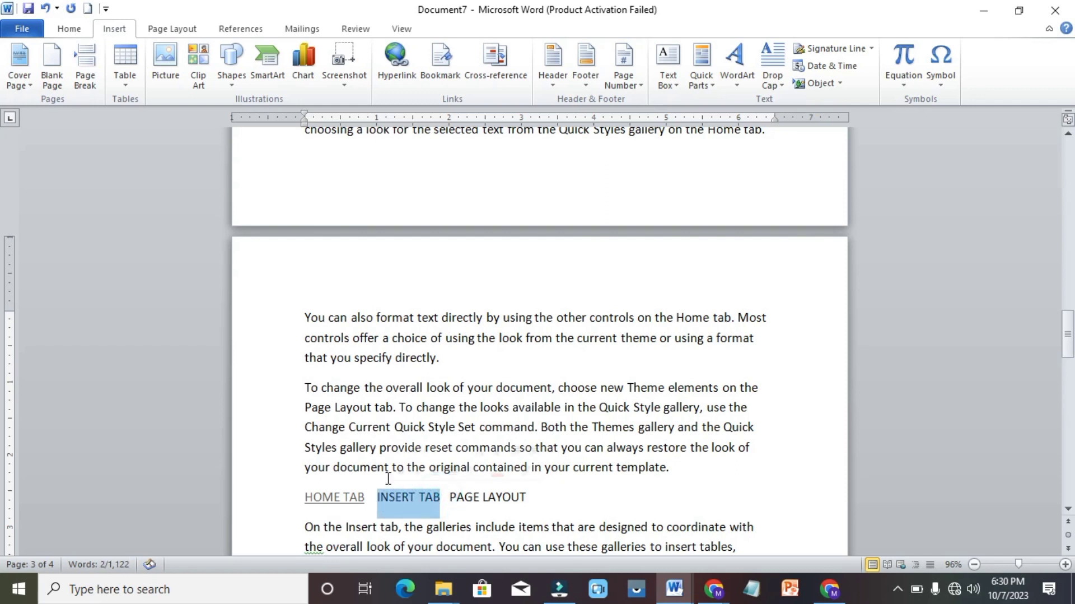
pyautogui.click(404, 60)
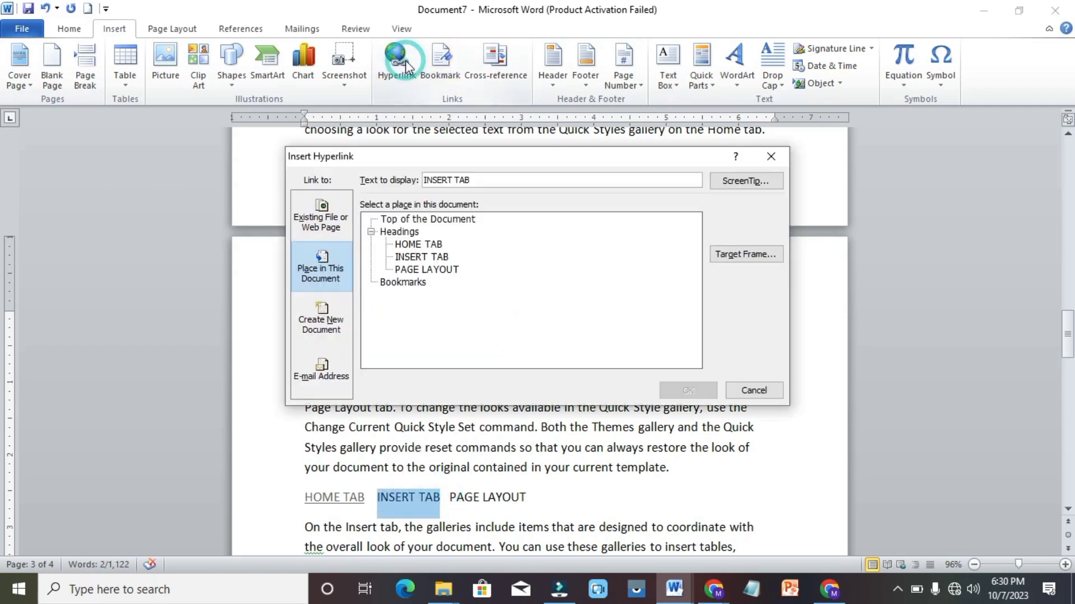
pyautogui.click(414, 257)
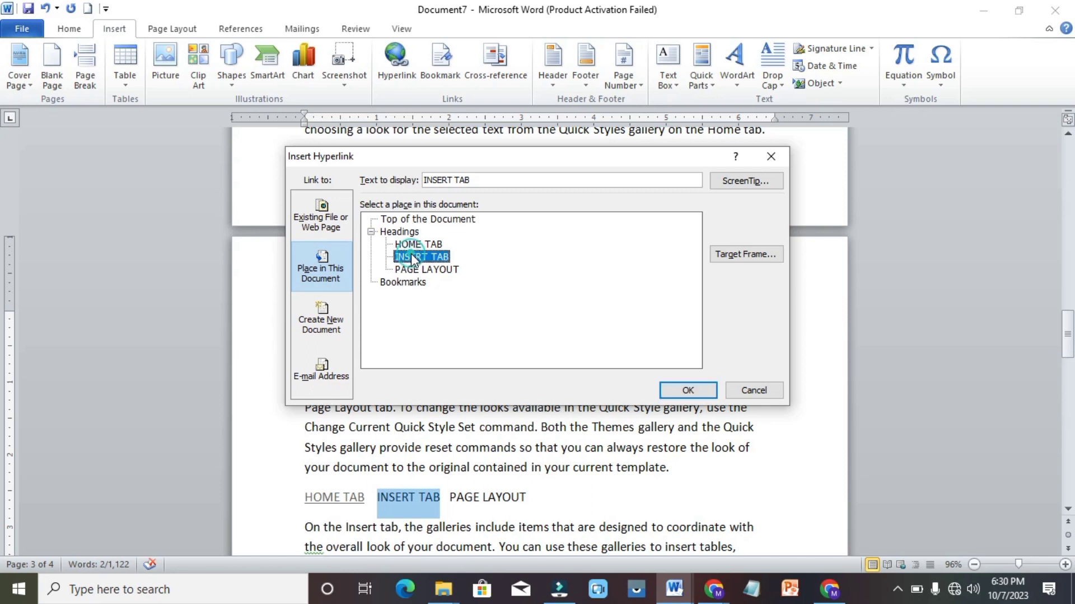
pyautogui.click(687, 389)
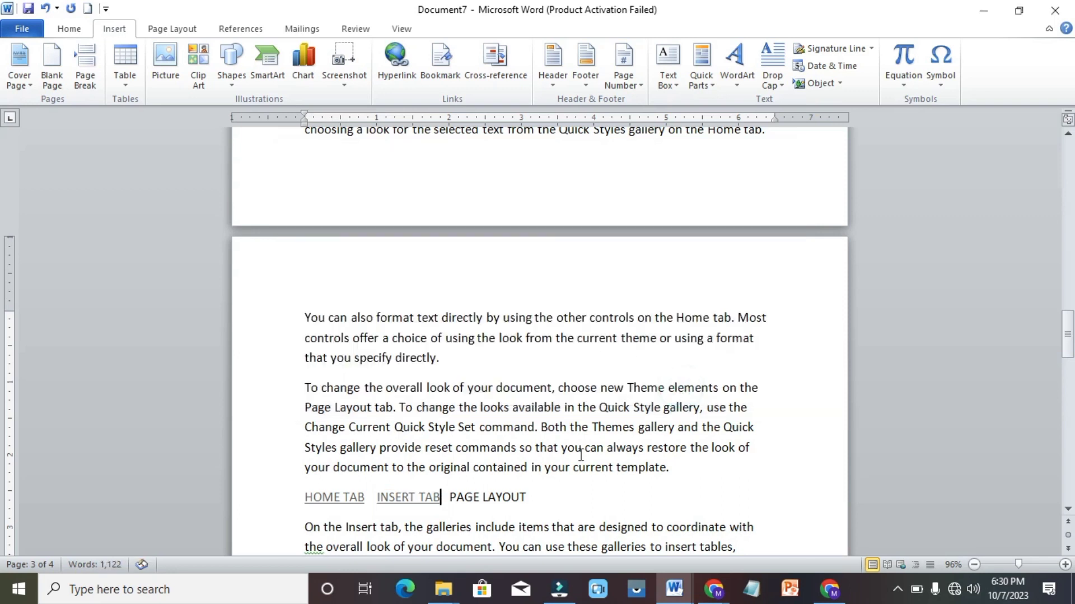
# Link PAGE LAYOUT to its heading, then follow the HOME TAB link to test it
pyautogui.moveTo(534, 498); pyautogui.dragTo(452, 495)
pyautogui.click(396, 59)
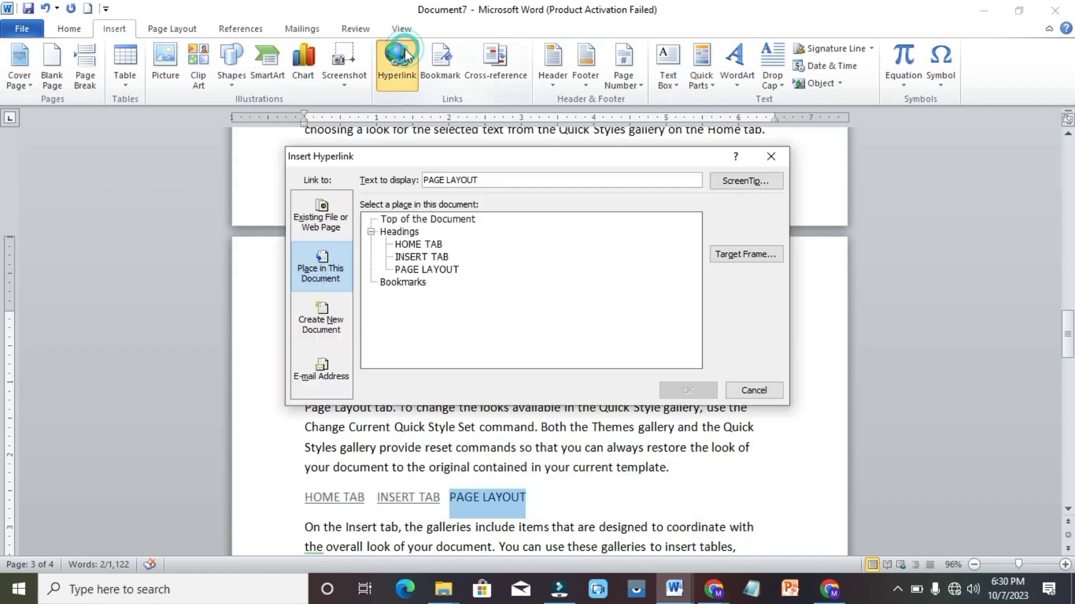
pyautogui.click(441, 270)
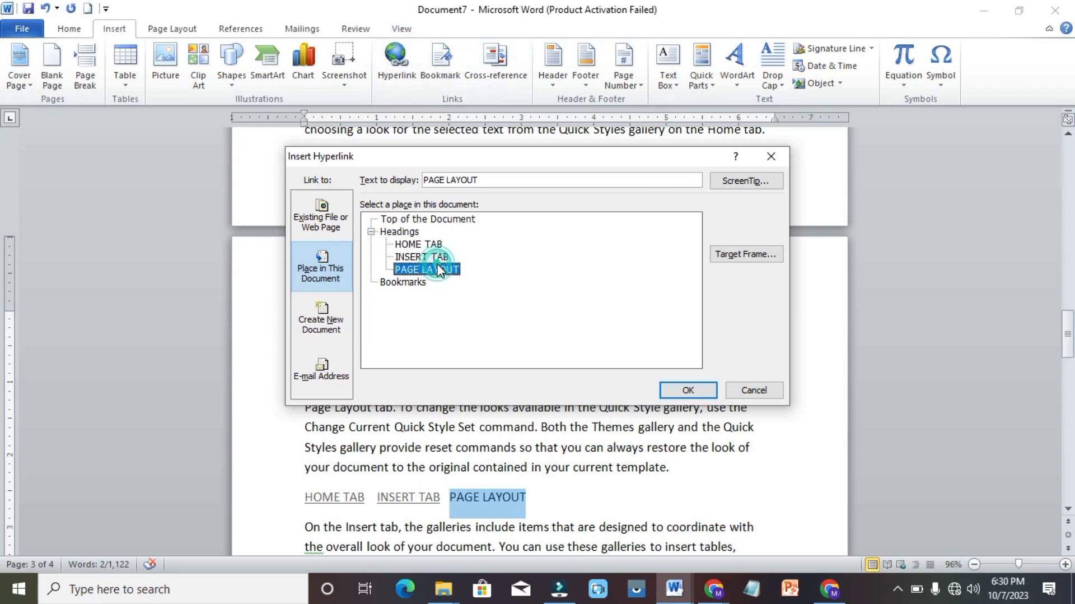
pyautogui.click(687, 389)
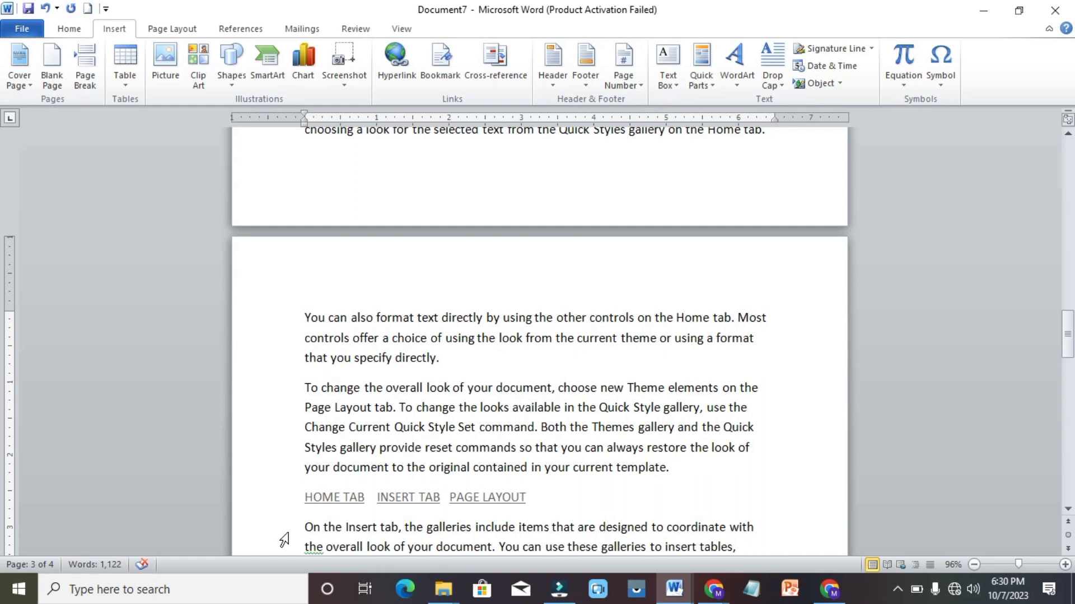
pyautogui.keyDown('ctrl'); pyautogui.click(332, 499); pyautogui.keyUp('ctrl')
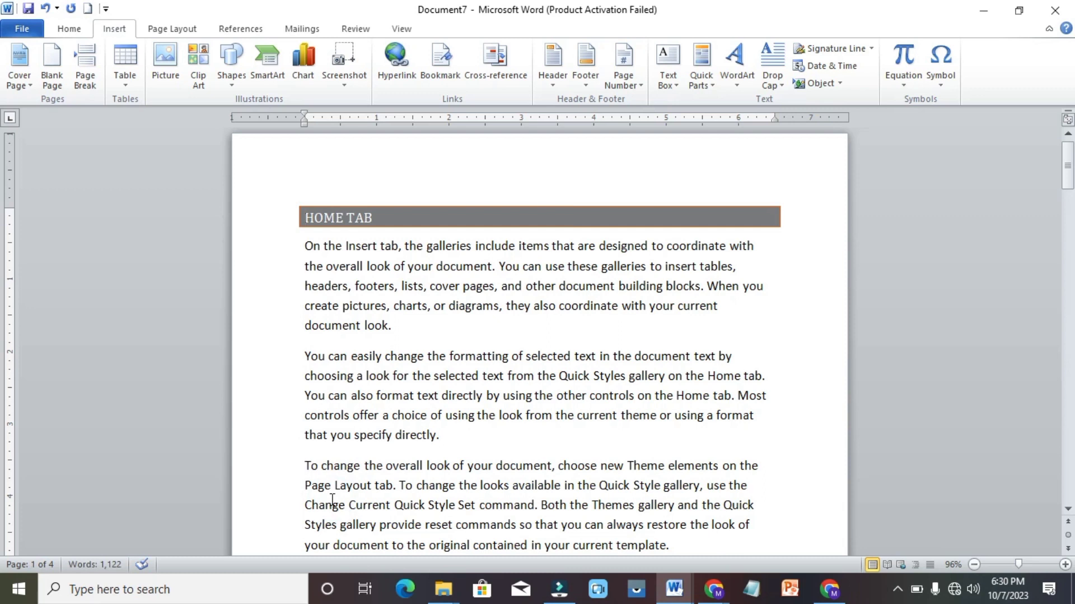
# Return to the links line and follow the INSERT TAB link to its heading
pyautogui.scroll(-20, 332, 499)
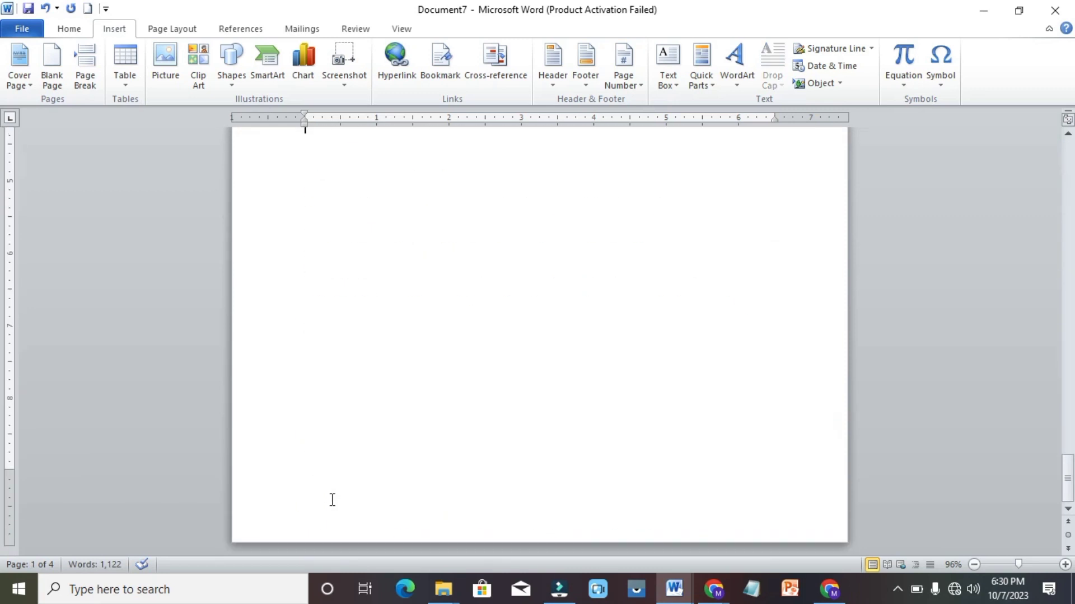
pyautogui.scroll(2, 332, 499)
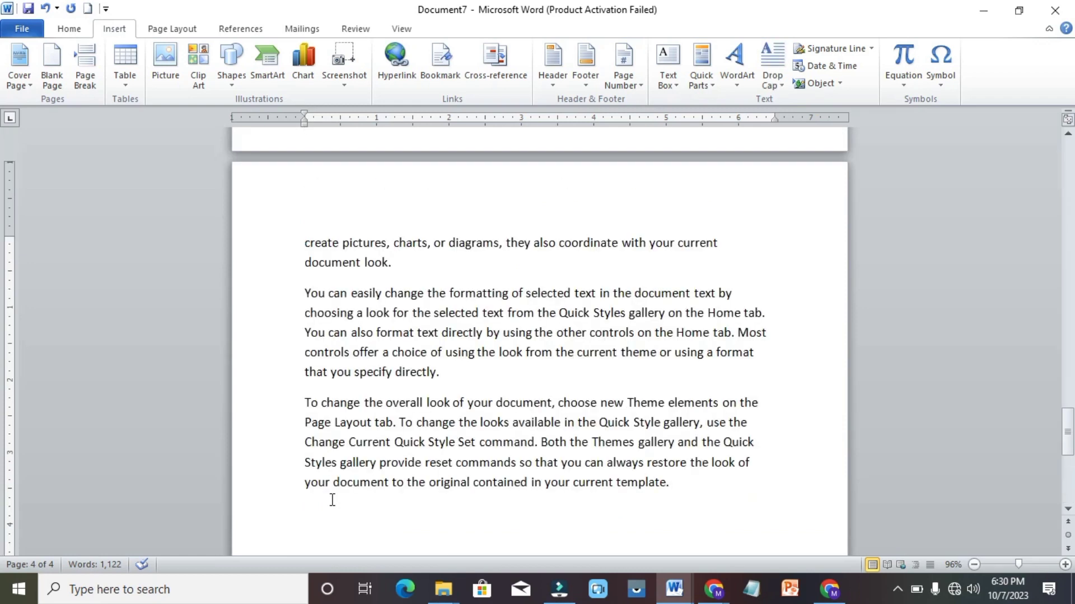
pyautogui.scroll(-3, 369, 454)
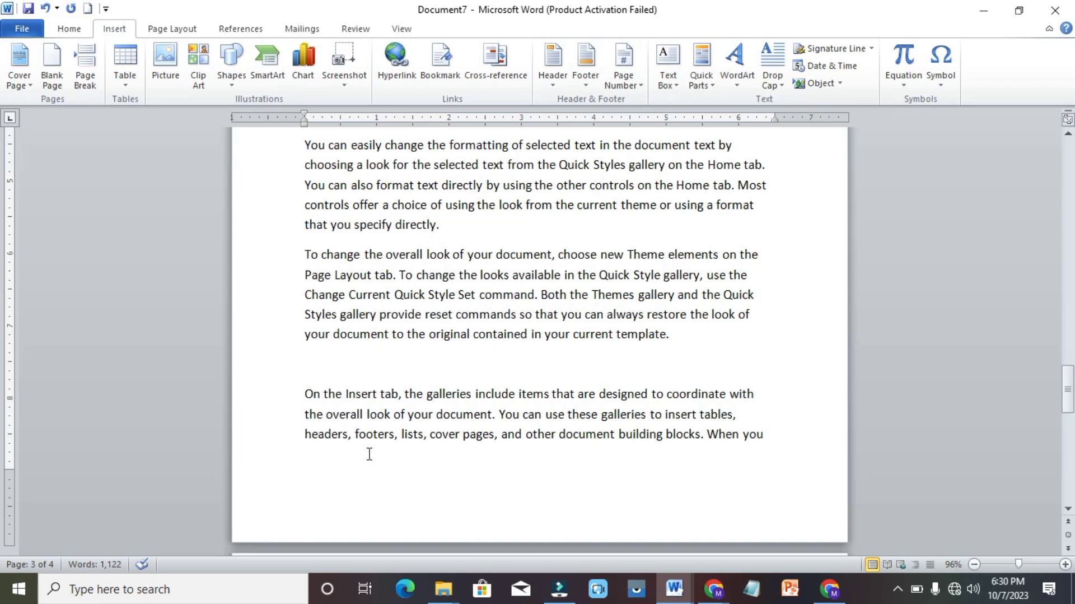
pyautogui.press('Down')
pyautogui.press('Down')
pyautogui.press('Down')
pyautogui.press('Down')
pyautogui.press('Down')
pyautogui.press('Down')
pyautogui.press('Down')
pyautogui.press('Down')
pyautogui.press('Down')
pyautogui.press('Down')
pyautogui.press('Down')
pyautogui.press('Down')
pyautogui.press('Down')
pyautogui.press('Down')
pyautogui.press('Down')
pyautogui.press('Down')
pyautogui.press('Down')
pyautogui.press('Down')
pyautogui.press('Down')
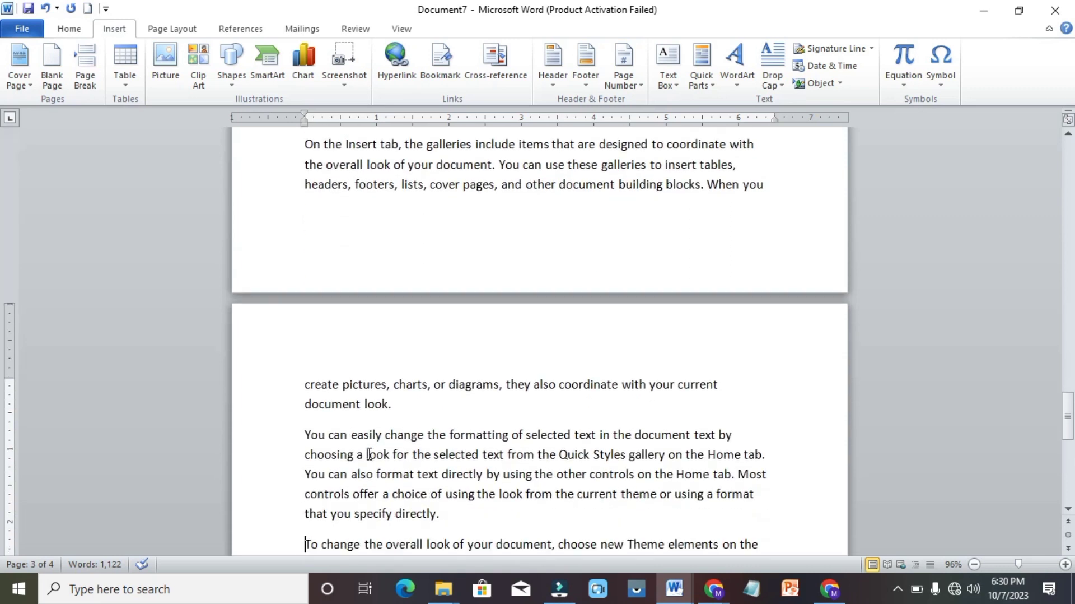
pyautogui.press('Down')
pyautogui.press('Down')
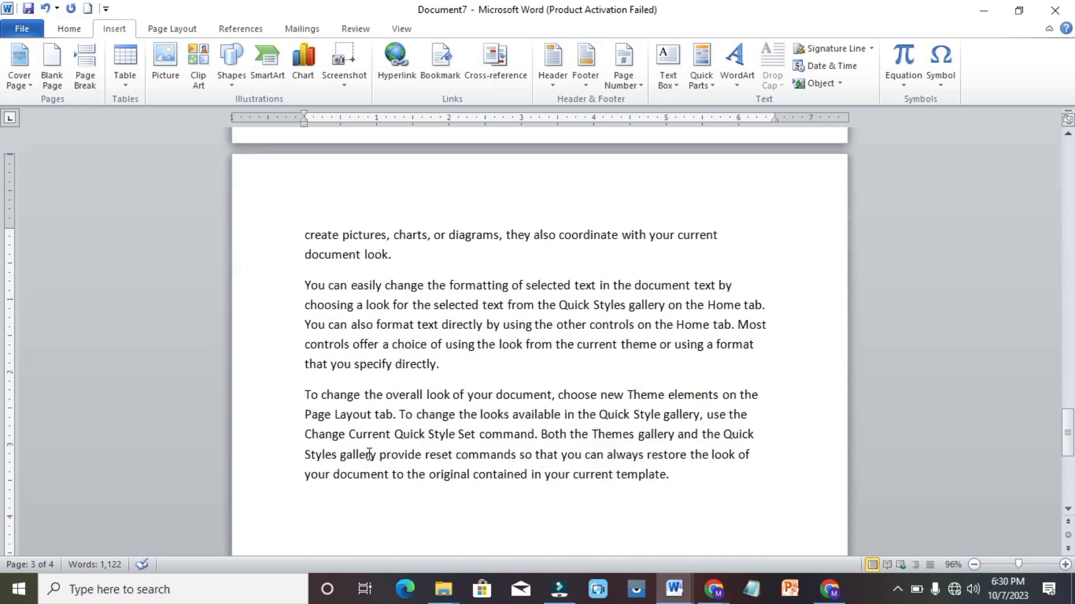
pyautogui.press('Up')
pyautogui.press('Up')
pyautogui.press('Up')
pyautogui.press('Up')
pyautogui.press('Up')
pyautogui.press('Up')
pyautogui.press('Up')
pyautogui.press('Up')
pyautogui.press('Up')
pyautogui.press('Up')
pyautogui.press('Up')
pyautogui.press('Up')
pyautogui.press('Up')
pyautogui.press('Up')
pyautogui.press('Up')
pyautogui.press('Up')
pyautogui.press('Up')
pyautogui.press('Up')
pyautogui.press('Up')
pyautogui.press('Up')
pyautogui.press('Up')
pyautogui.press('Up')
pyautogui.press('Up')
pyautogui.press('Up')
pyautogui.press('Up')
pyautogui.press('Up')
pyautogui.press('Up')
pyautogui.press('Up')
pyautogui.press('Up')
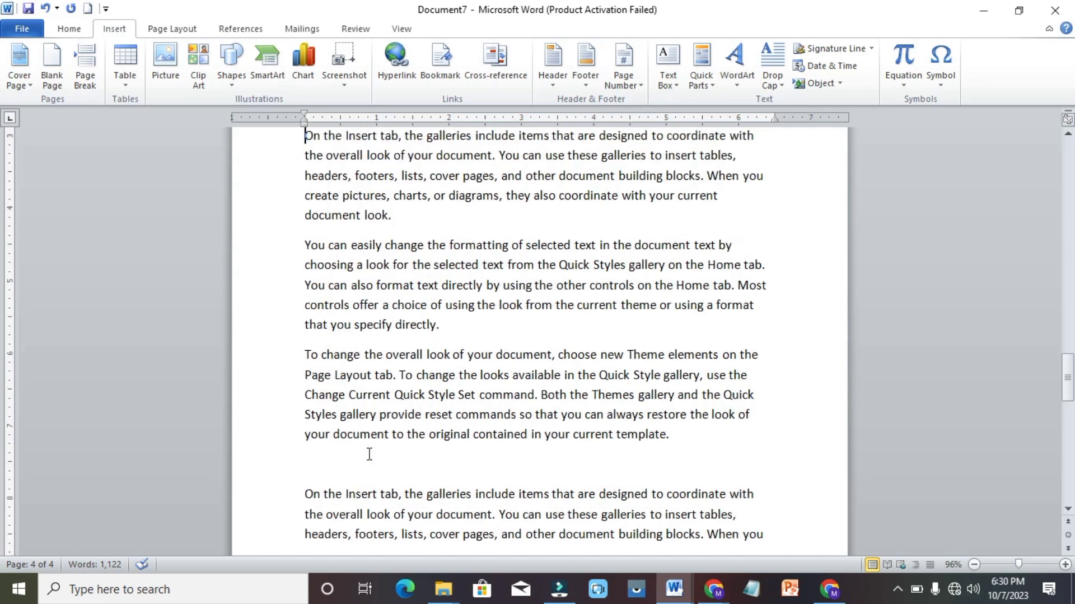
pyautogui.press('Up')
pyautogui.press('Up')
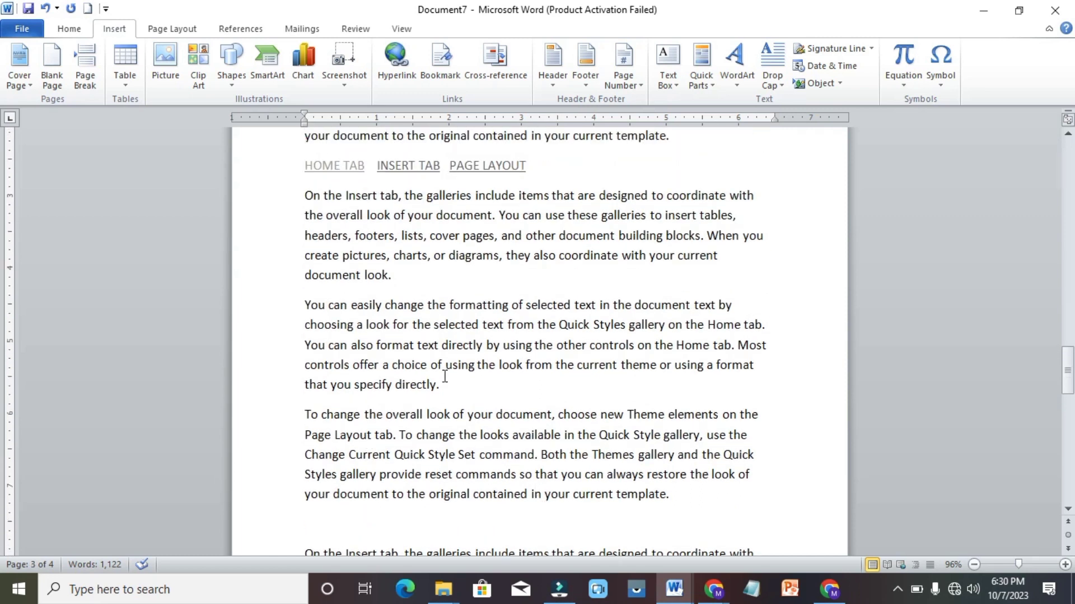
pyautogui.keyDown('ctrl'); pyautogui.click(404, 167); pyautogui.keyUp('ctrl')
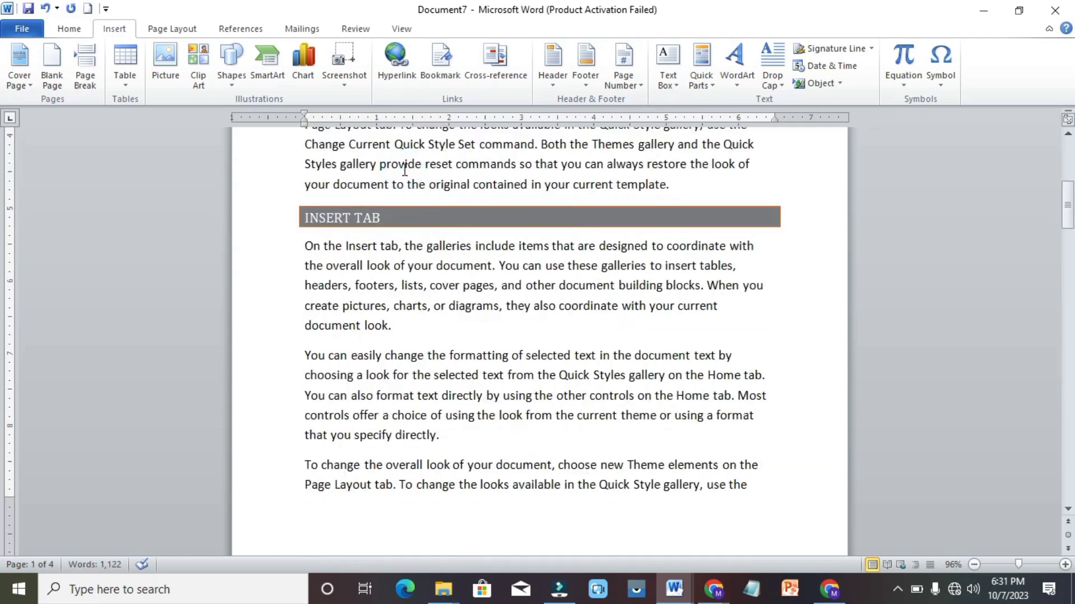
# Follow the PAGE LAYOUT link to its heading, then jump to the document's end
pyautogui.press('Down')
pyautogui.press('Down')
pyautogui.press('Down')
pyautogui.press('Down')
pyautogui.press('Down')
pyautogui.press('Down')
pyautogui.press('Down')
pyautogui.press('Down')
pyautogui.press('Down')
pyautogui.press('Down')
pyautogui.press('Down')
pyautogui.press('Down')
pyautogui.press('Down')
pyautogui.press('Down')
pyautogui.press('Down')
pyautogui.press('Down')
pyautogui.press('Down')
pyautogui.press('Down')
pyautogui.press('Down')
pyautogui.press('Down')
pyautogui.press('Down')
pyautogui.press('Down')
pyautogui.press('Down')
pyautogui.press('Down')
pyautogui.press('Down')
pyautogui.press('Down')
pyautogui.press('Down')
pyautogui.press('Down')
pyautogui.press('Down')
pyautogui.press('Down')
pyautogui.press('Down')
pyautogui.press('Down')
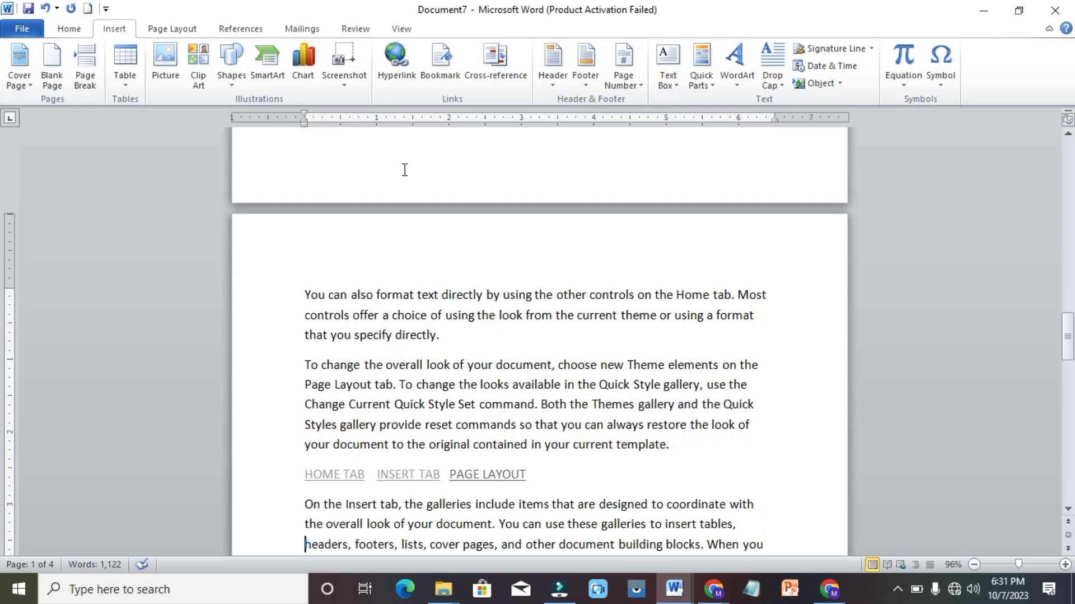
pyautogui.press('Up')
pyautogui.press('Up')
pyautogui.press('Up')
pyautogui.press('Up')
pyautogui.press('Up')
pyautogui.press('Up')
pyautogui.press('Up')
pyautogui.press('Up')
pyautogui.press('Up')
pyautogui.press('Up')
pyautogui.press('Up')
pyautogui.press('Up')
pyautogui.press('Up')
pyautogui.press('Up')
pyautogui.press('Up')
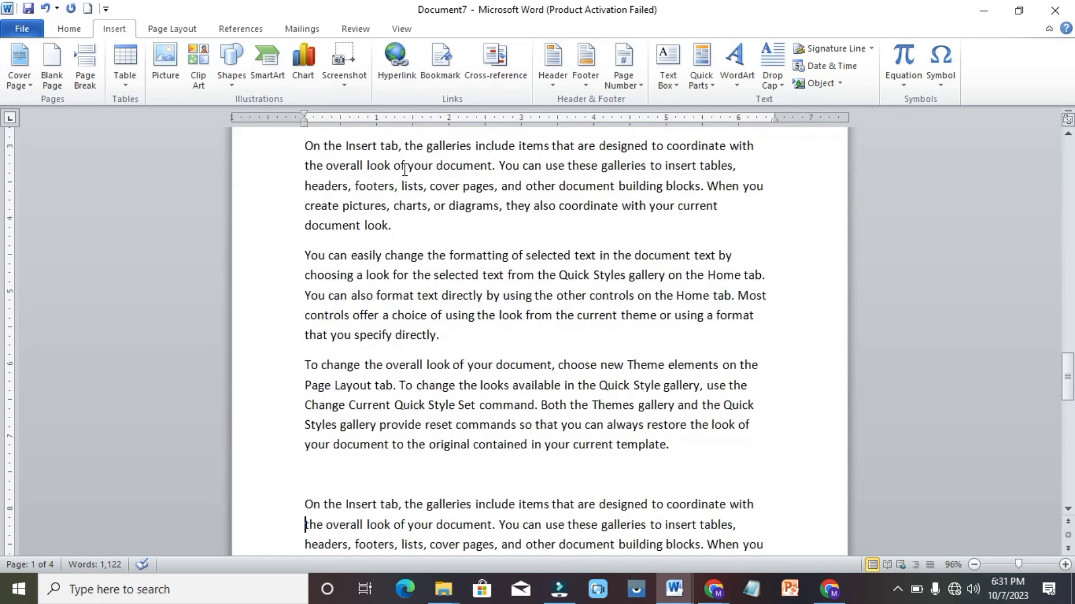
pyautogui.press('Up')
pyautogui.press('Up')
pyautogui.press('Up')
pyautogui.press('Up')
pyautogui.press('Up')
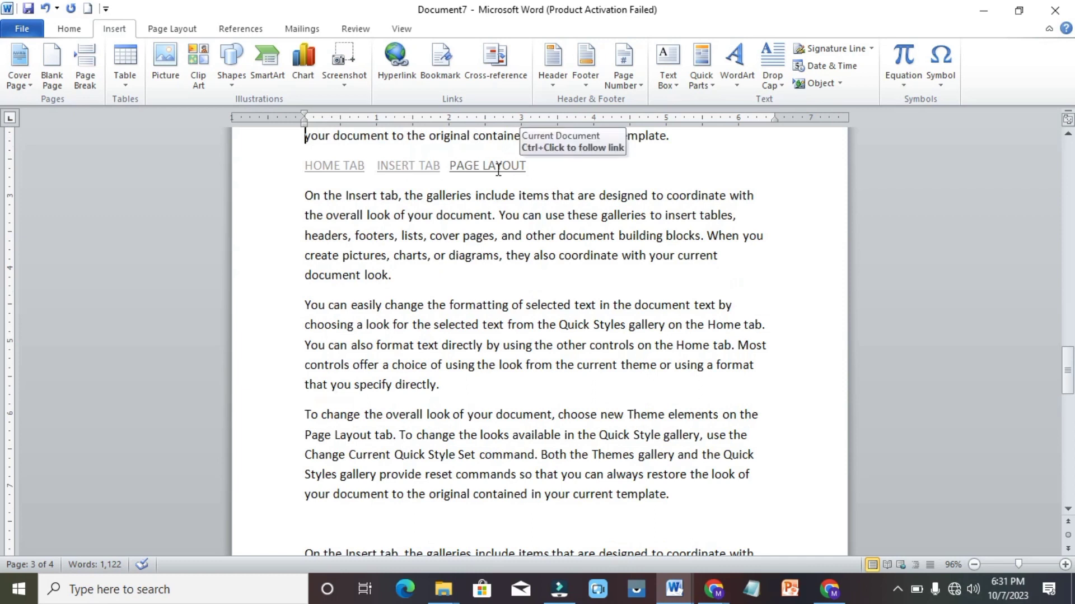
pyautogui.keyDown('ctrl'); pyautogui.click(497, 169); pyautogui.keyUp('ctrl')
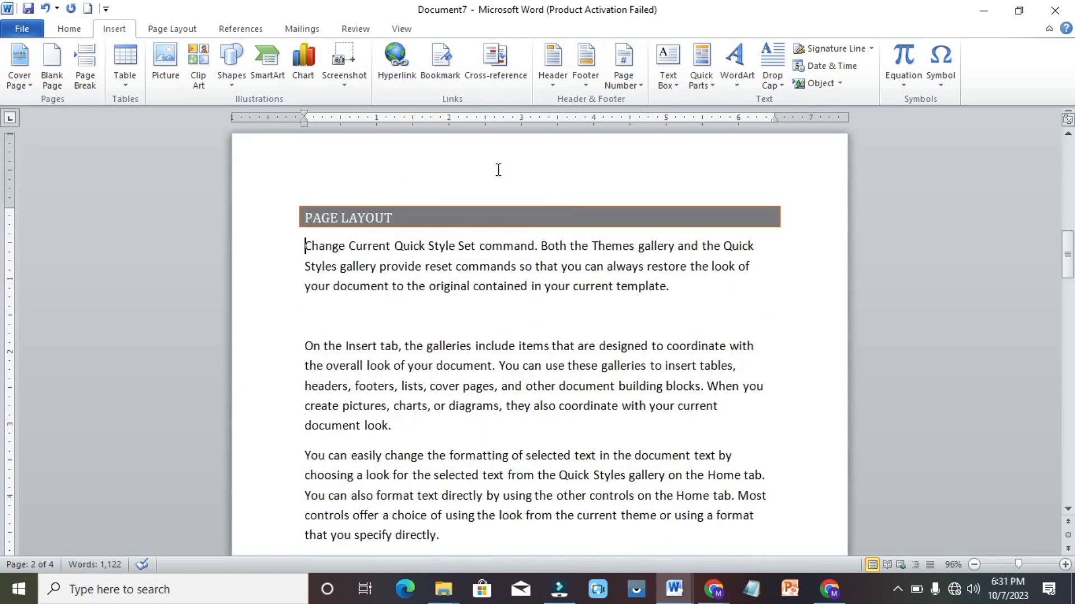
pyautogui.press('pagedown')
pyautogui.press('pagedown')
pyautogui.press('pagedown')
pyautogui.press('pagedown')
pyautogui.press('pagedown')
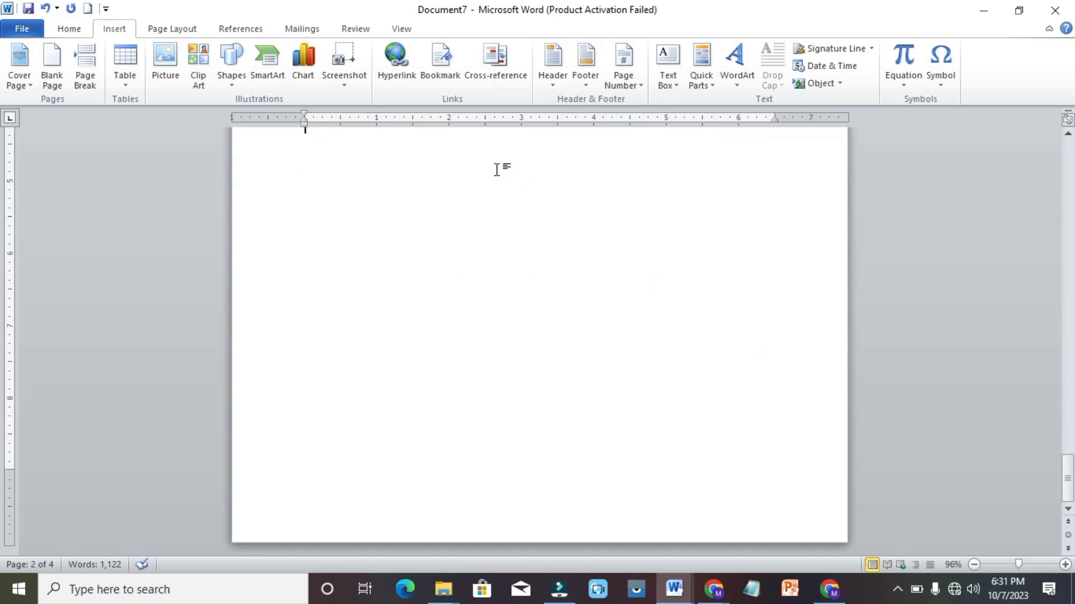
pyautogui.scroll(1, 497, 170)
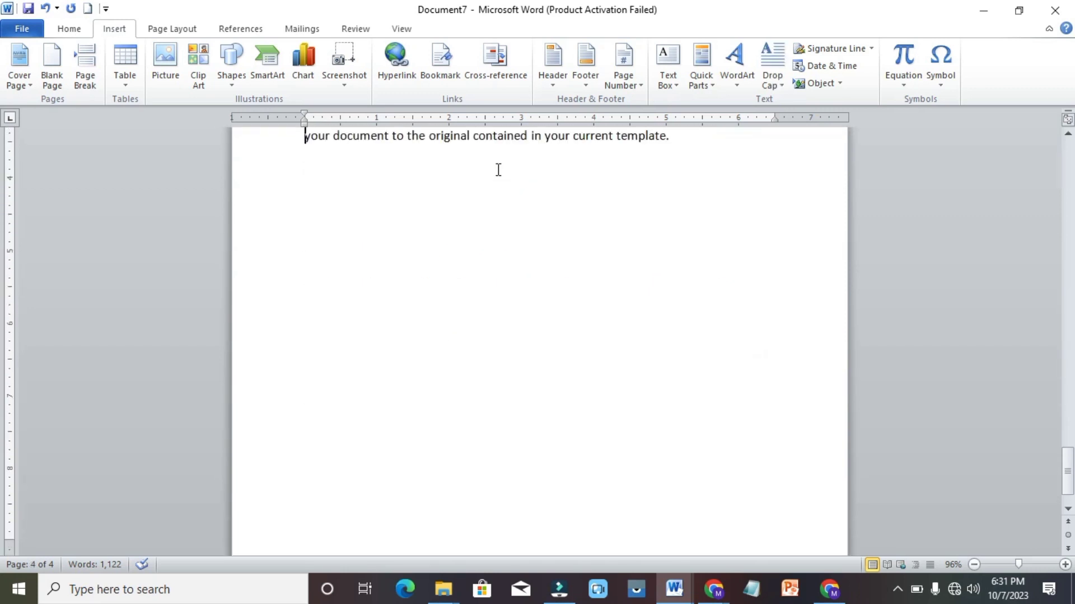
# Type 'top' at the document's end, link it to Top of the Document, and test it
pyautogui.write('top')
pyautogui.click(496, 169)
pyautogui.moveTo(327, 165); pyautogui.dragTo(297, 166)
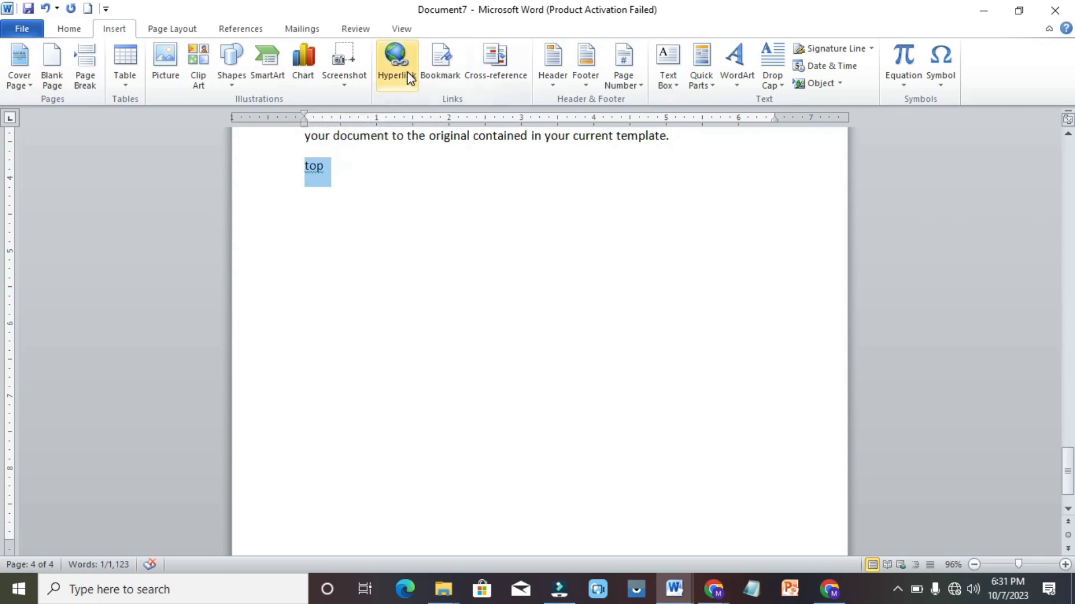
pyautogui.click(397, 67)
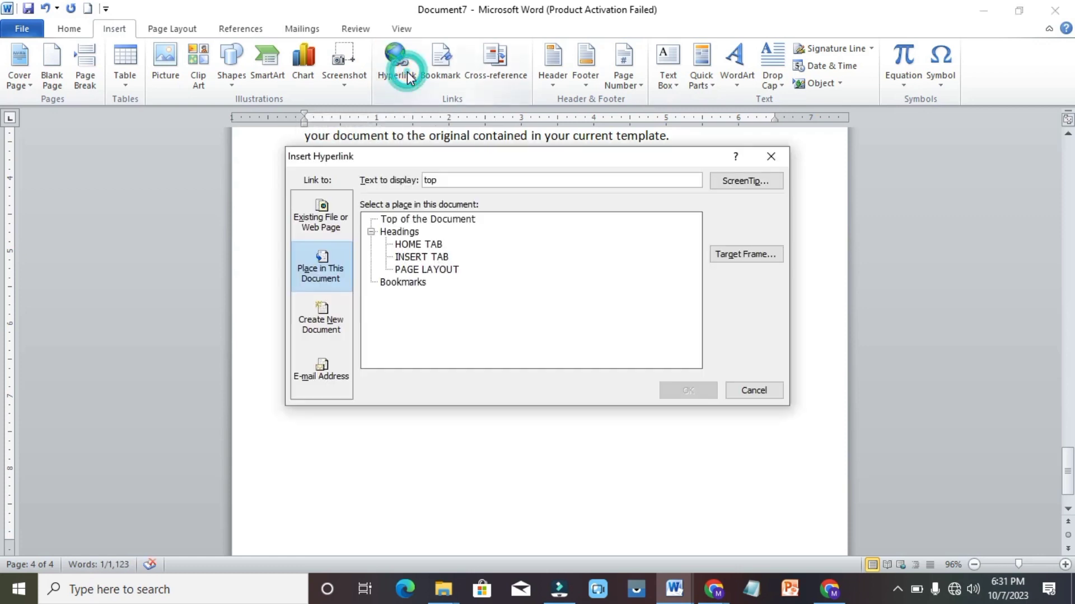
pyautogui.click(429, 219)
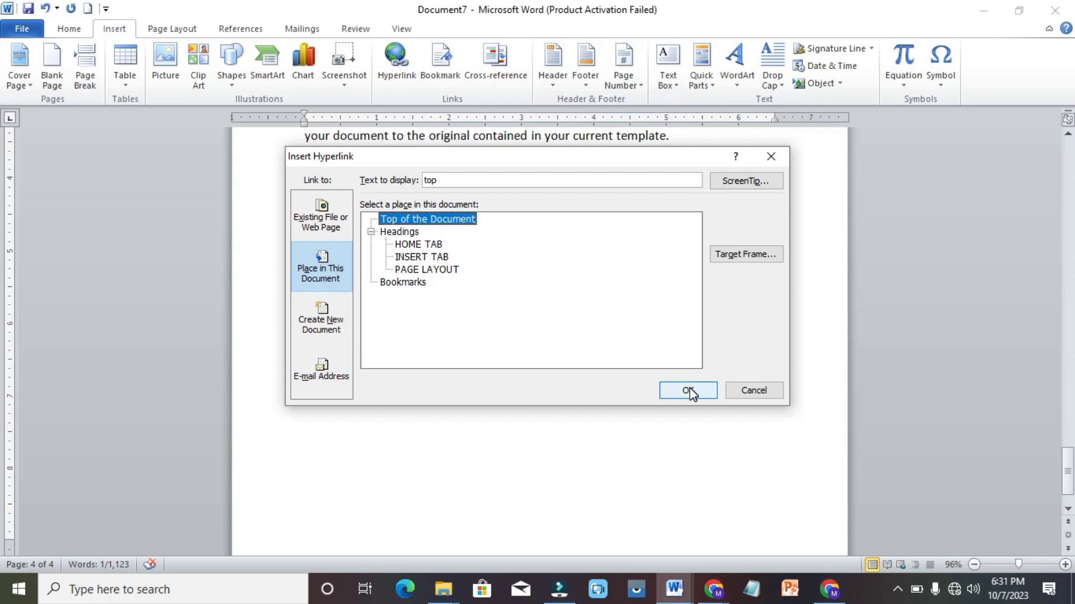
pyautogui.click(688, 391)
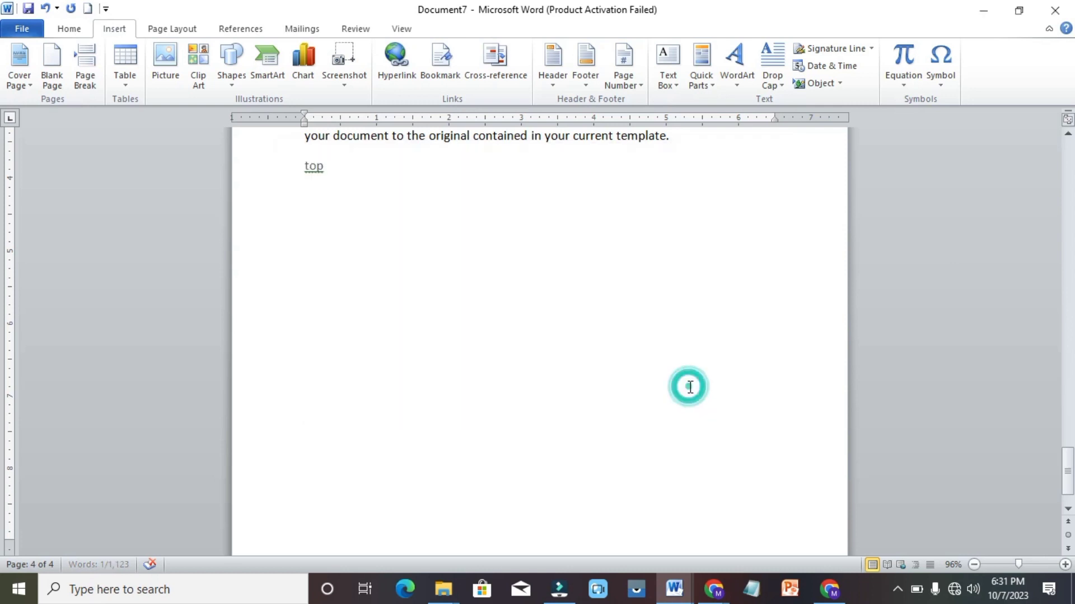
pyautogui.keyDown('ctrl'); pyautogui.click(312, 168); pyautogui.keyUp('ctrl')
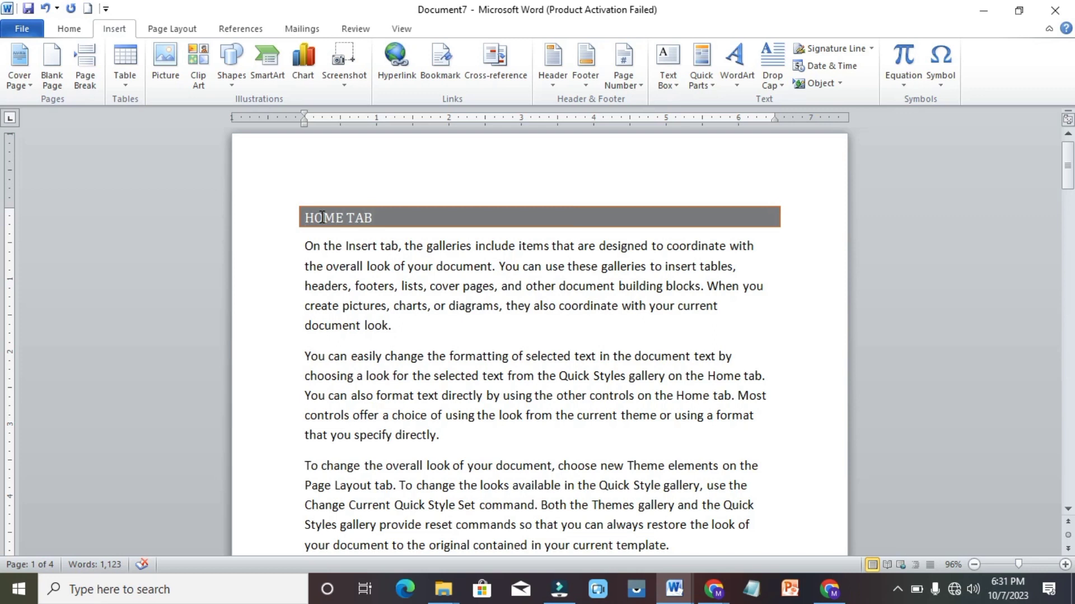
pyautogui.write('nnnnn')
pyautogui.press('BackSpace')
pyautogui.press('BackSpace')
pyautogui.press('BackSpace')
pyautogui.press('BackSpace')
pyautogui.press('BackSpace')
pyautogui.click(412, 62)
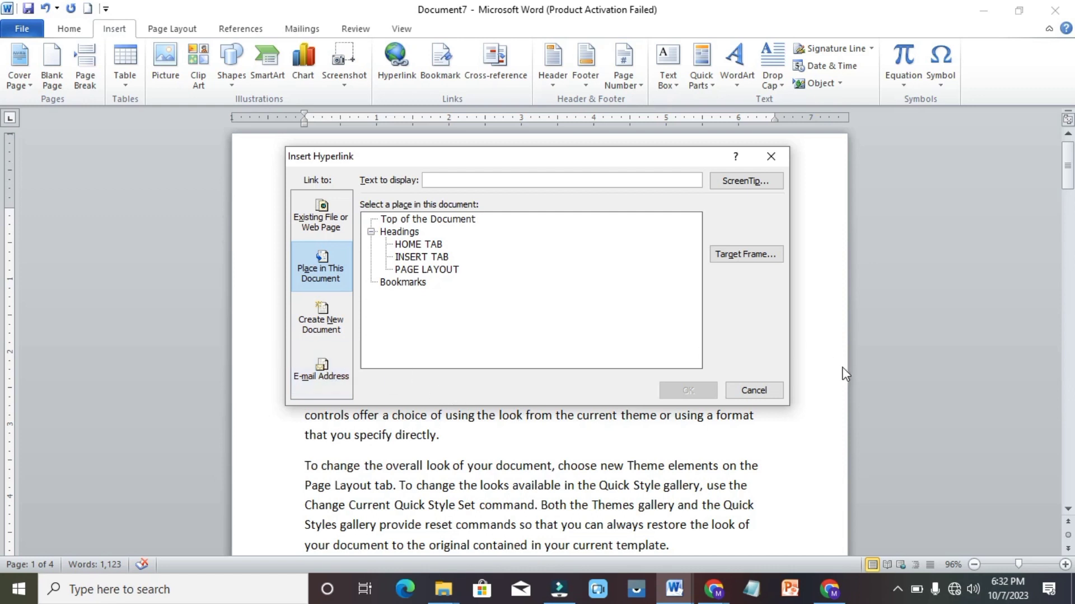
pyautogui.click(754, 390)
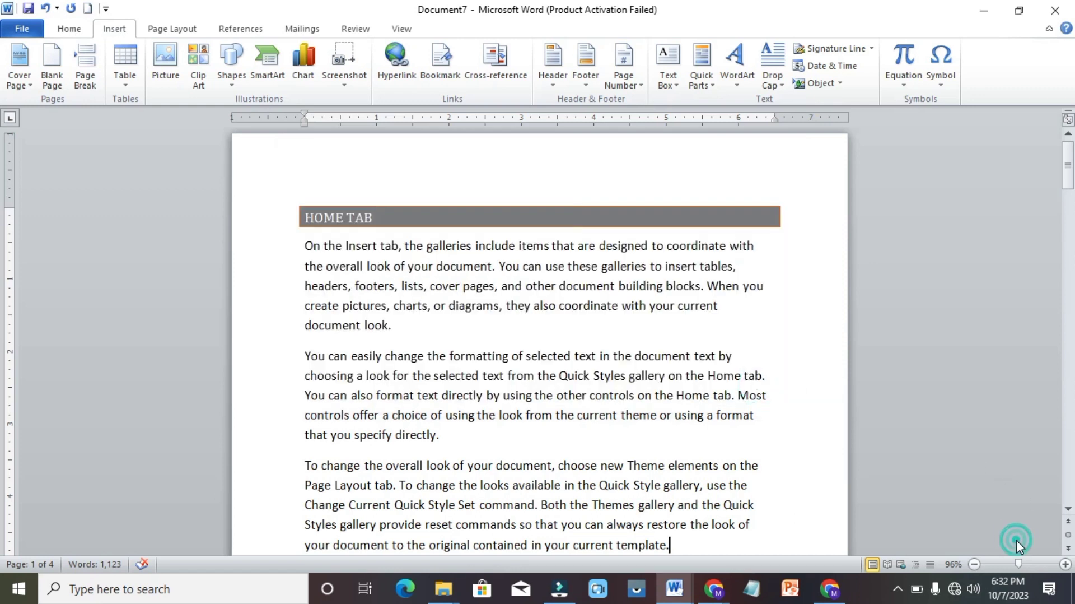
pyautogui.scroll(-7, 1016, 539)
pyautogui.scroll(-10, 1016, 545)
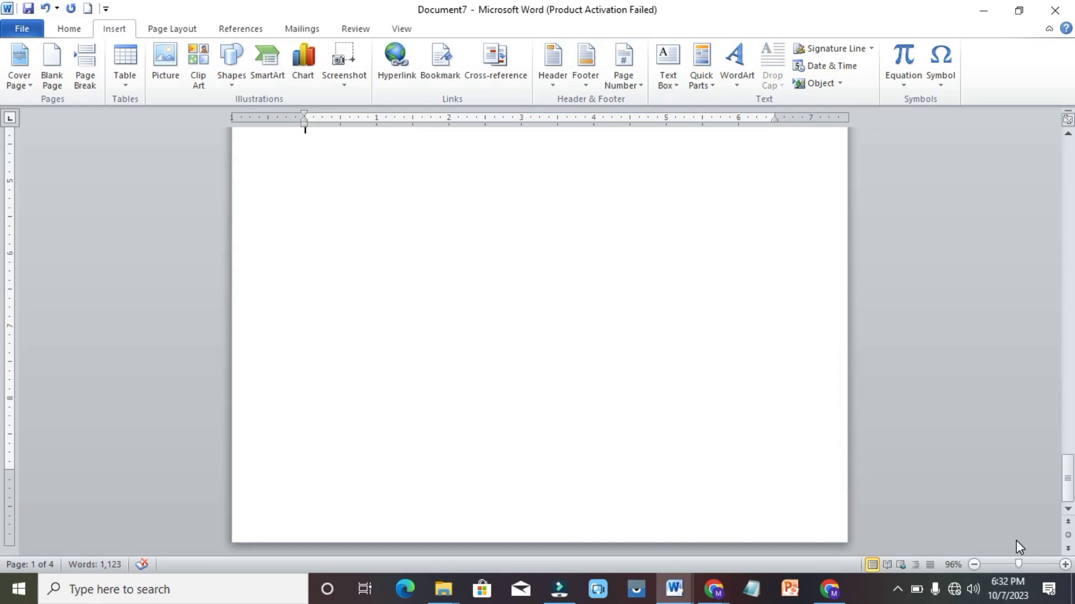
# Type 'visit mail id' on the last page and link it to an e-mail address with subject 'doucuments'
pyautogui.press('Return')
pyautogui.press('Return')
pyautogui.press('Return')
pyautogui.press('Return')
pyautogui.press('Return')
pyautogui.write('vis')
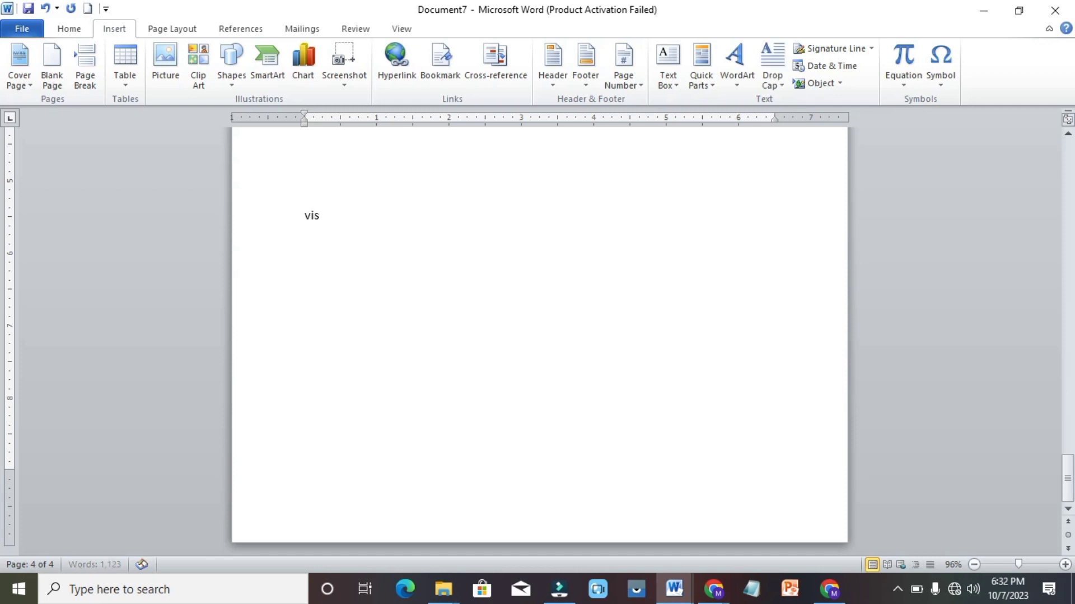
pyautogui.write('it mail id')
pyautogui.hotkey('shift', 'Left')
pyautogui.hotkey('shift', 'Left')
pyautogui.hotkey('shift', 'Left')
pyautogui.hotkey('shift', 'Left')
pyautogui.hotkey('shift', 'Left')
pyautogui.hotkey('shift', 'Left')
pyautogui.hotkey('shift', 'Left')
pyautogui.hotkey('shift', 'Left')
pyautogui.hotkey('shift', 'Left')
pyautogui.hotkey('shift', 'Left')
pyautogui.hotkey('shift', 'Left')
pyautogui.hotkey('shift', 'Left')
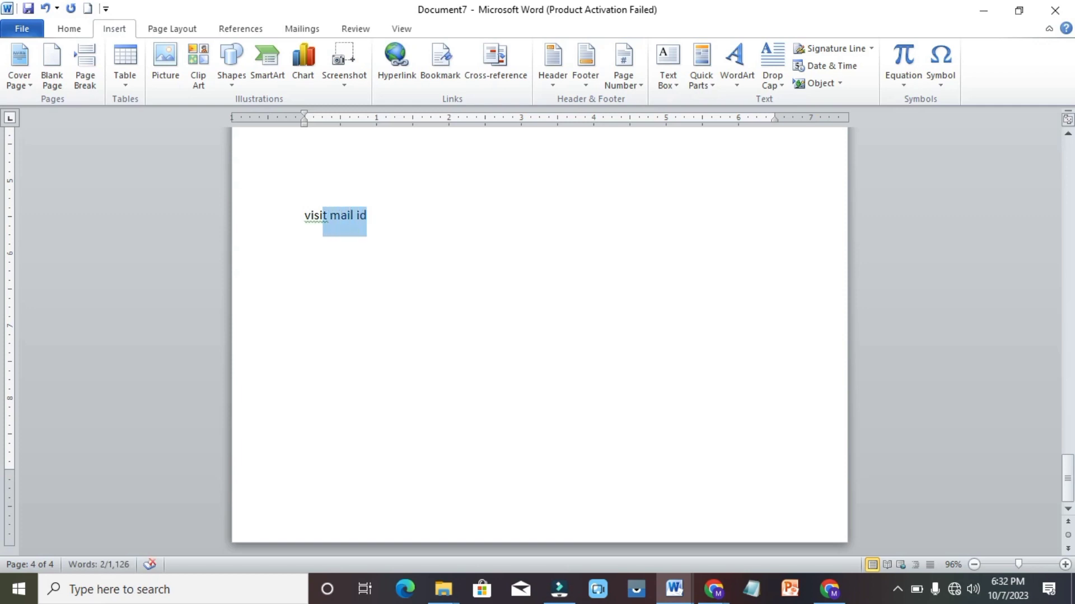
pyautogui.hotkey('shift', 'Left')
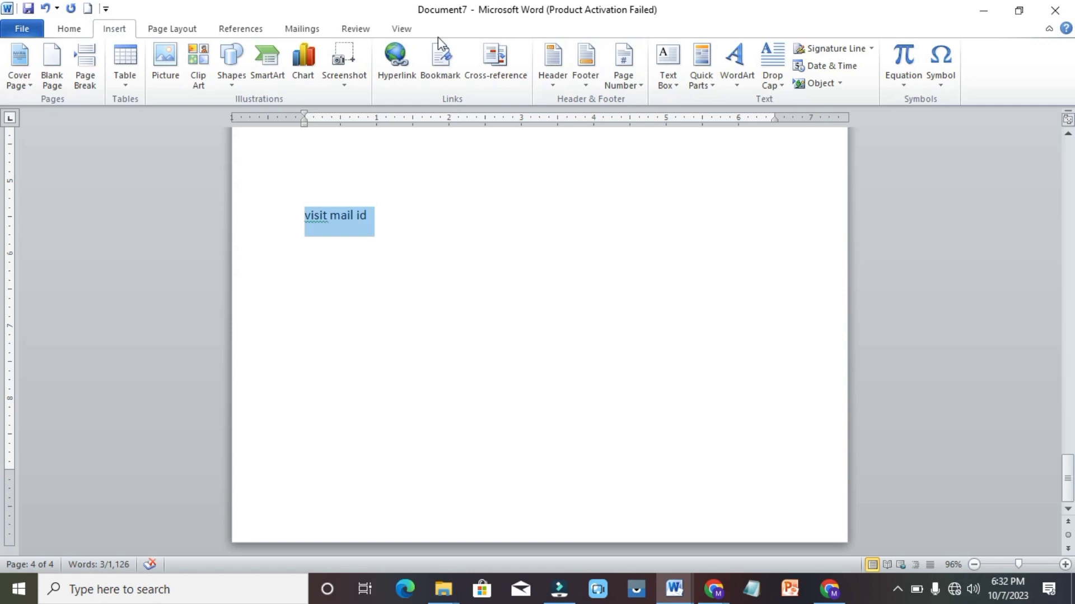
pyautogui.click(392, 63)
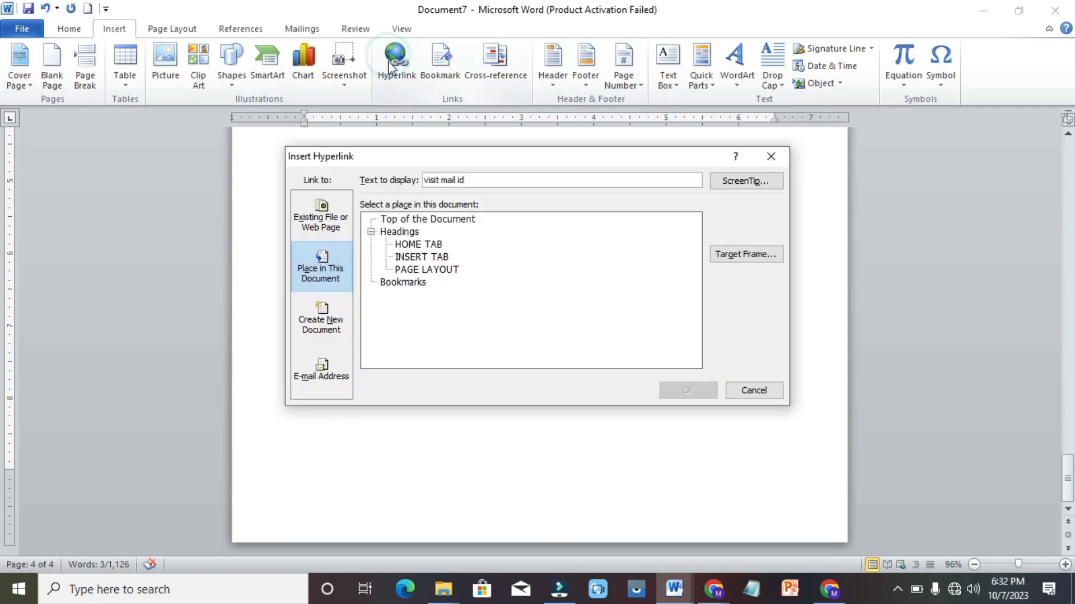
pyautogui.click(322, 368)
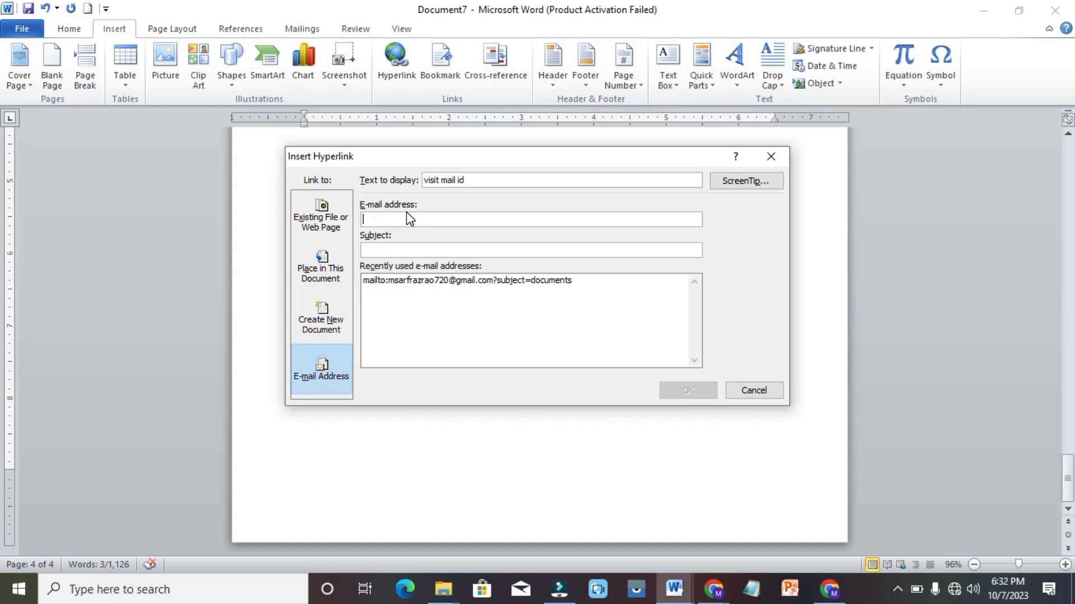
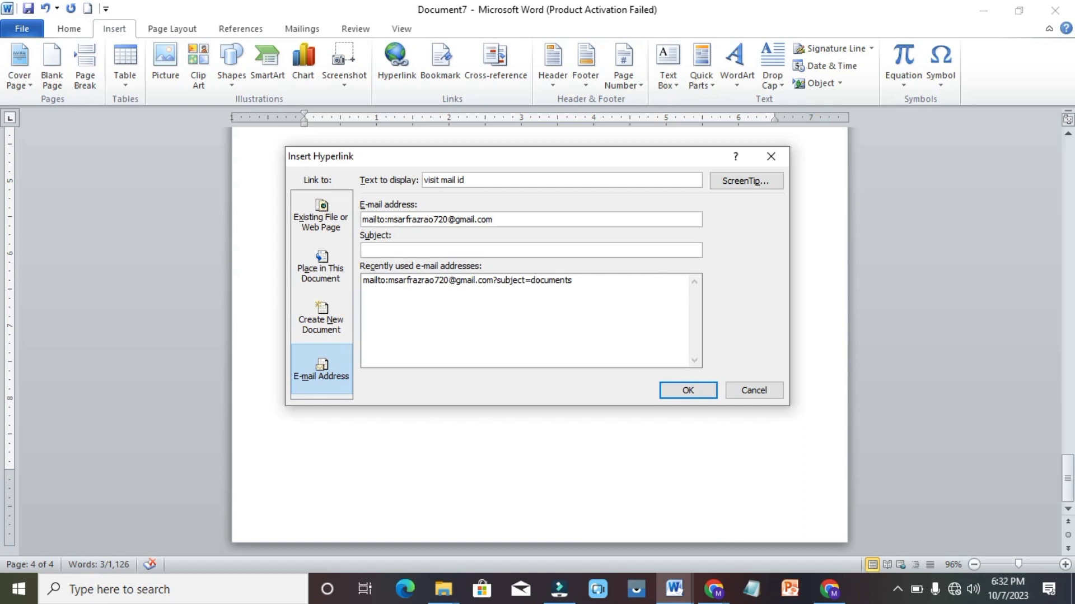
pyautogui.click(400, 251)
pyautogui.click(704, 391)
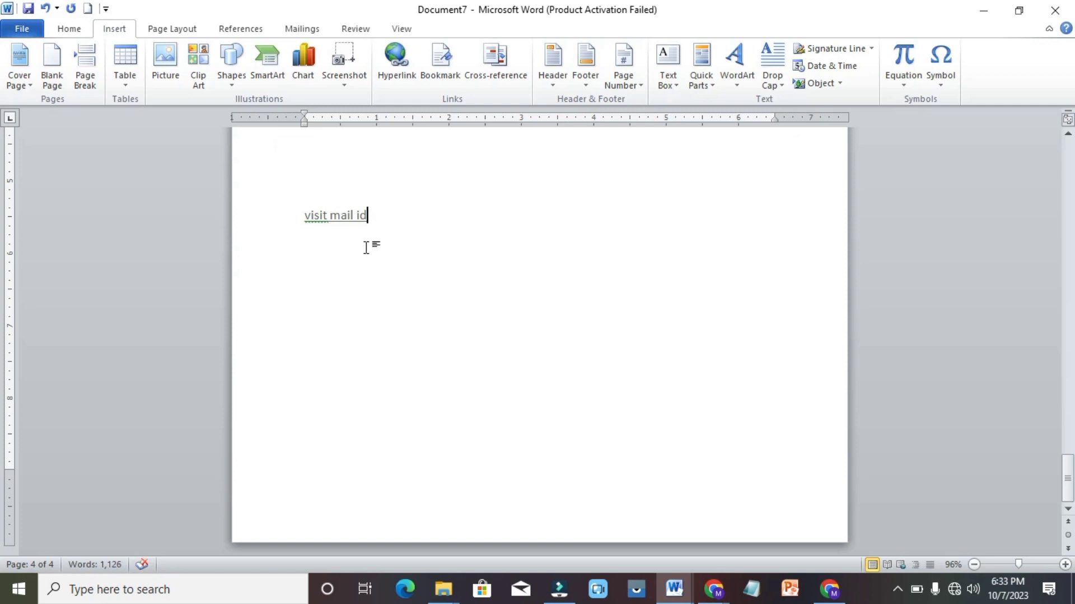
pyautogui.keyDown('ctrl'); pyautogui.click(352, 223); pyautogui.keyUp('ctrl')
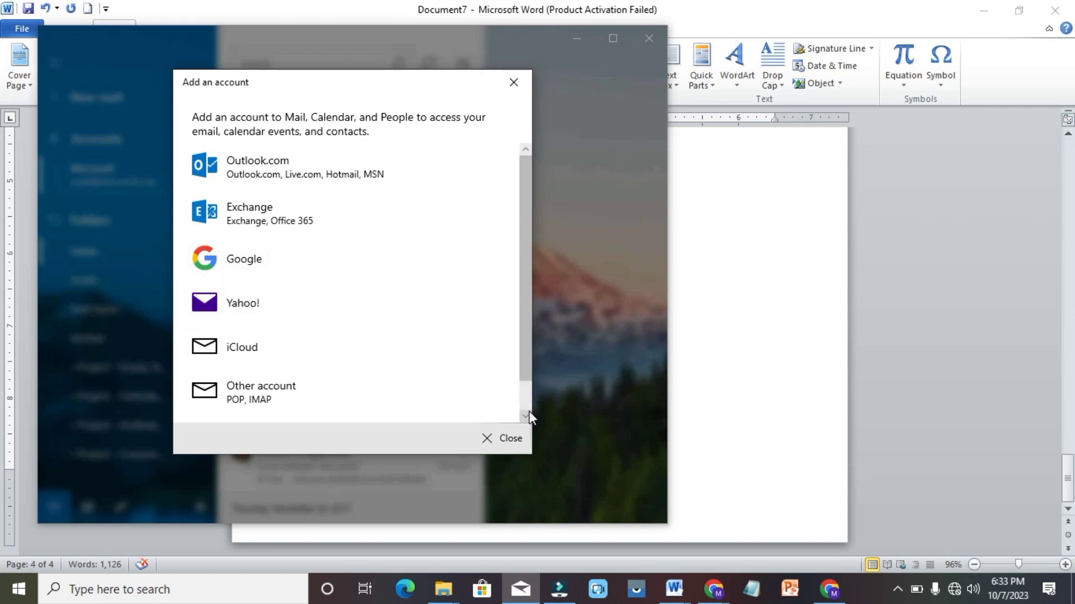
pyautogui.scroll(-2, 525, 412)
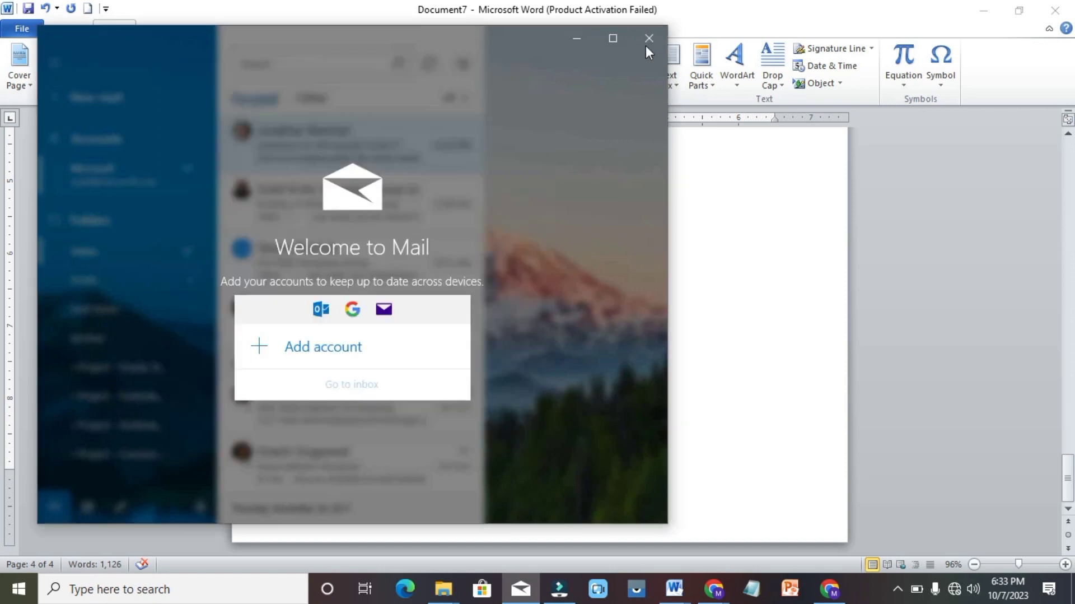
pyautogui.click(650, 38)
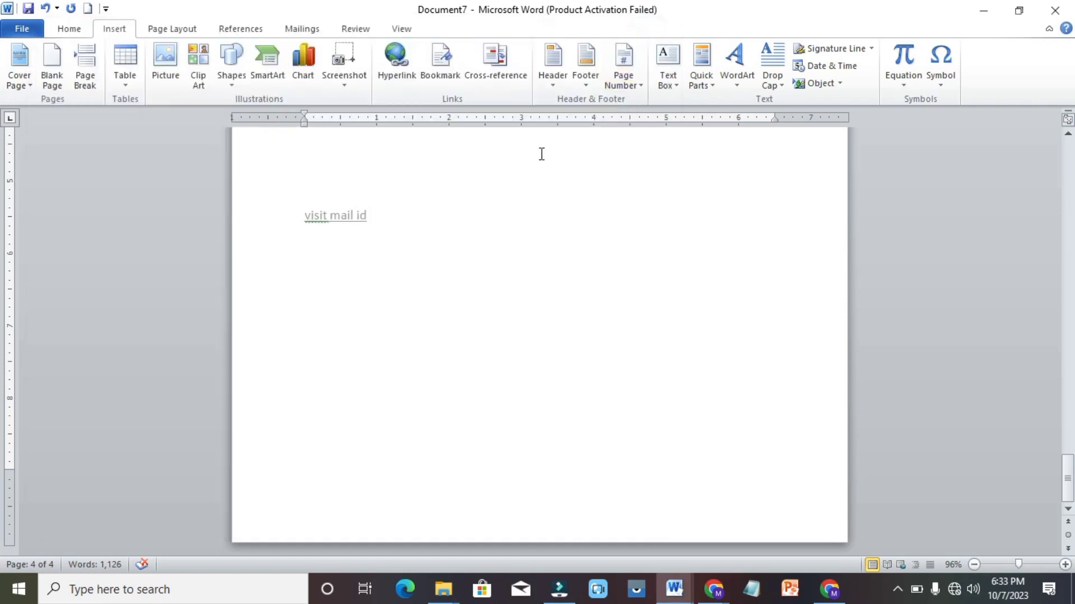
# Add a 'visit video' line below the mail link and switch to the Chrome window
pyautogui.click(376, 221)
pyautogui.press('Return')
pyautogui.write('visit video')
pyautogui.moveTo(716, 591)
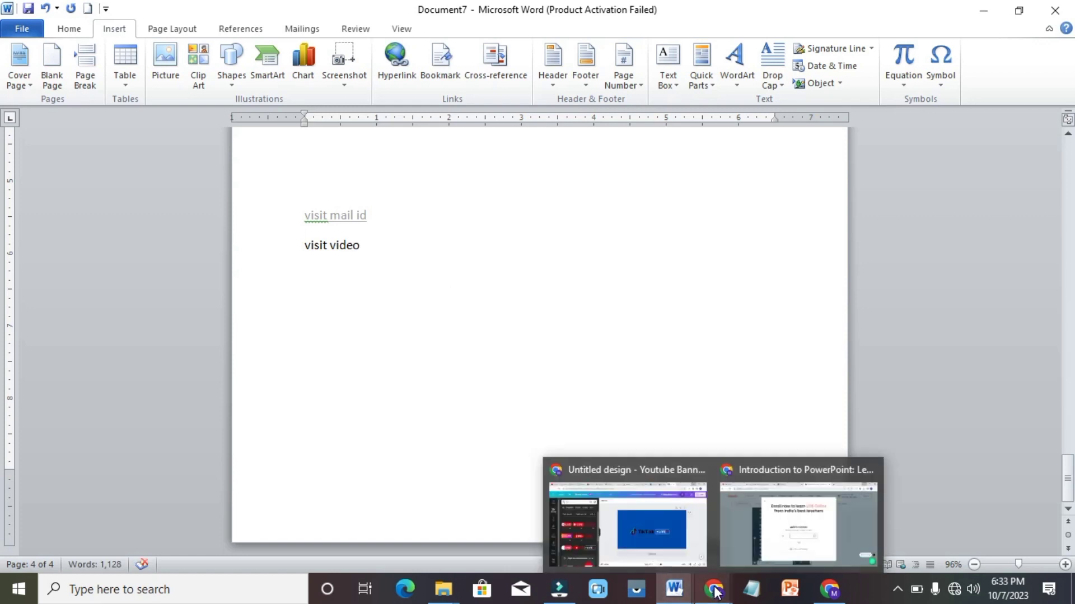
pyautogui.click(770, 532)
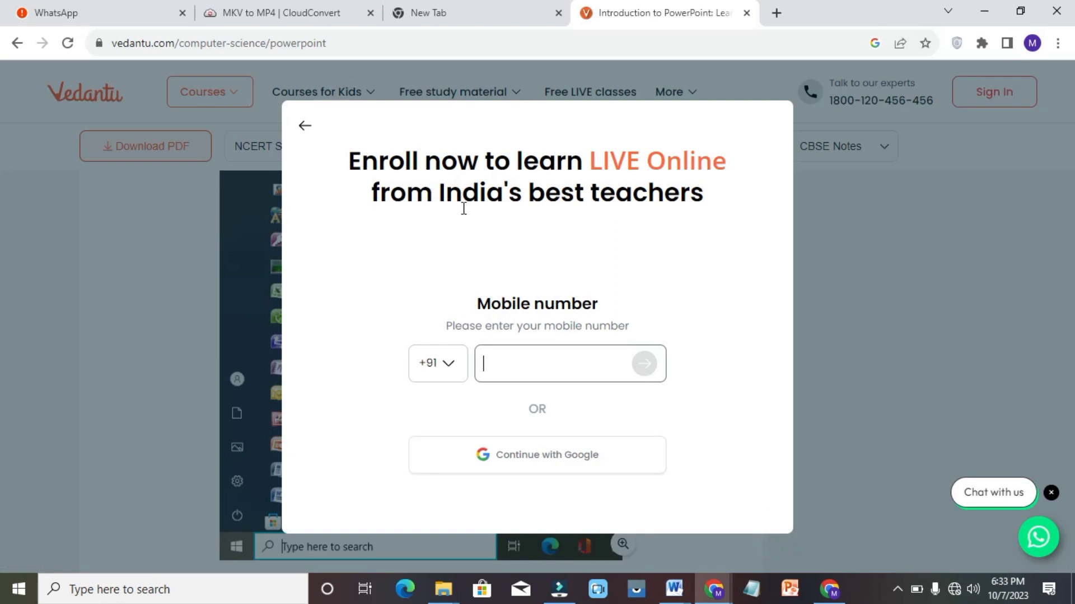
# Open YouTube in a new Chrome tab and check the network connection
pyautogui.click(777, 12)
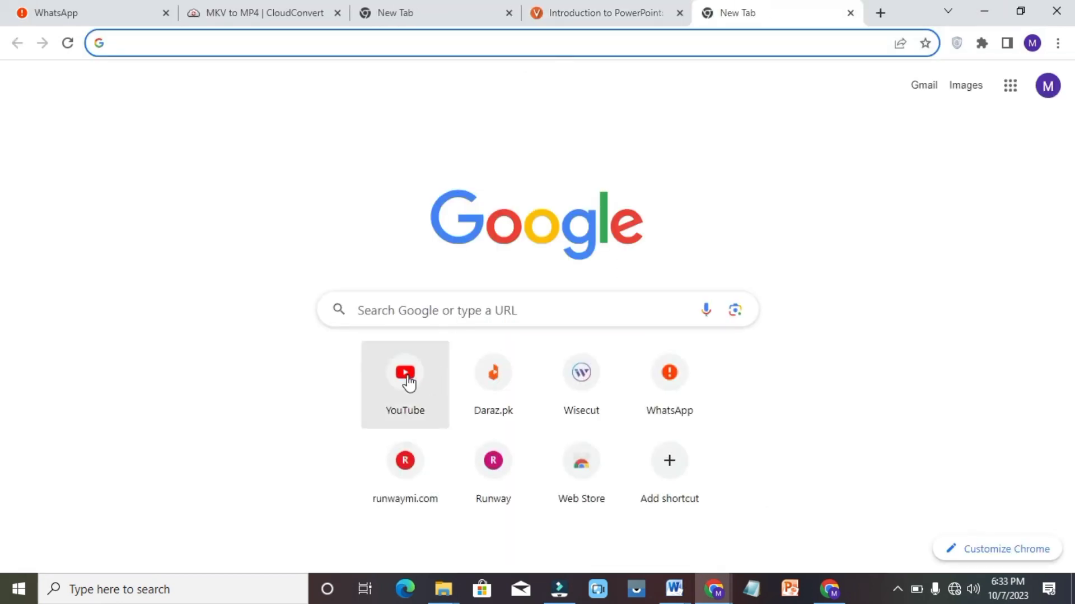
pyautogui.click(408, 377)
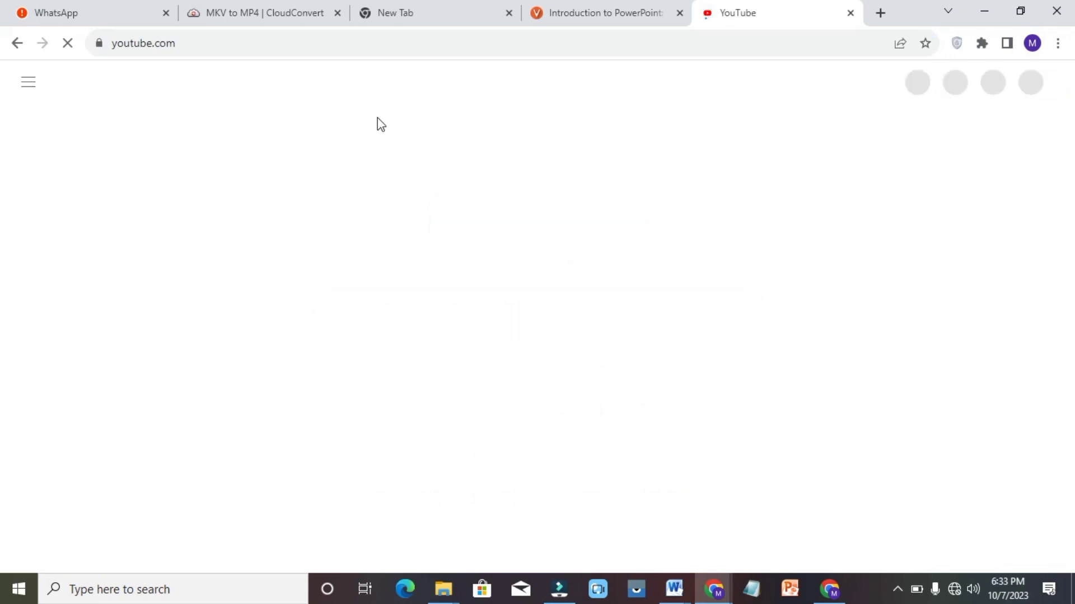
pyautogui.click(439, 82)
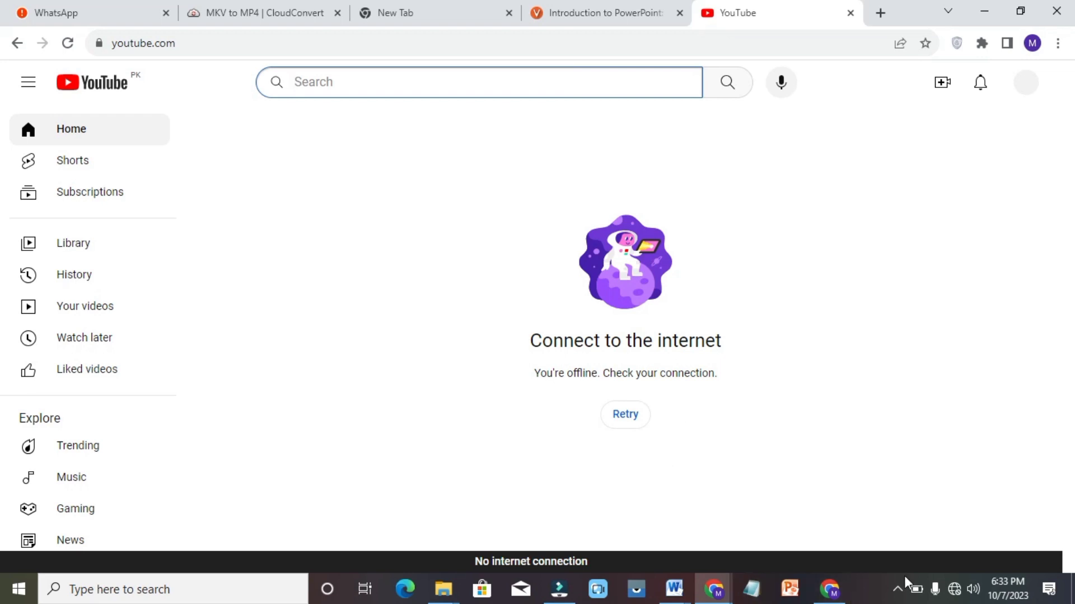
pyautogui.click(954, 589)
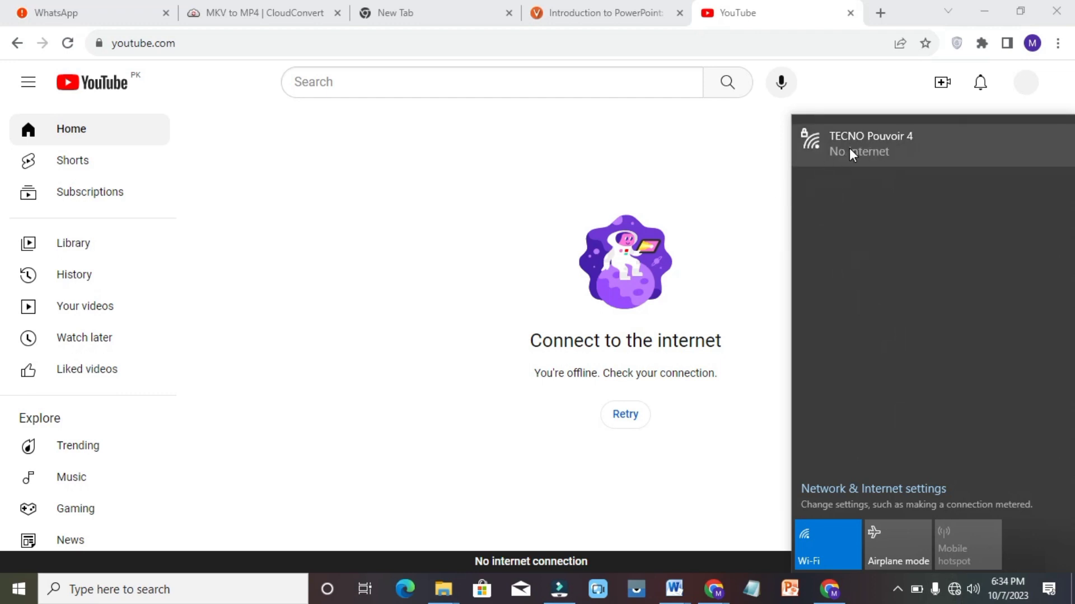
pyautogui.click(712, 197)
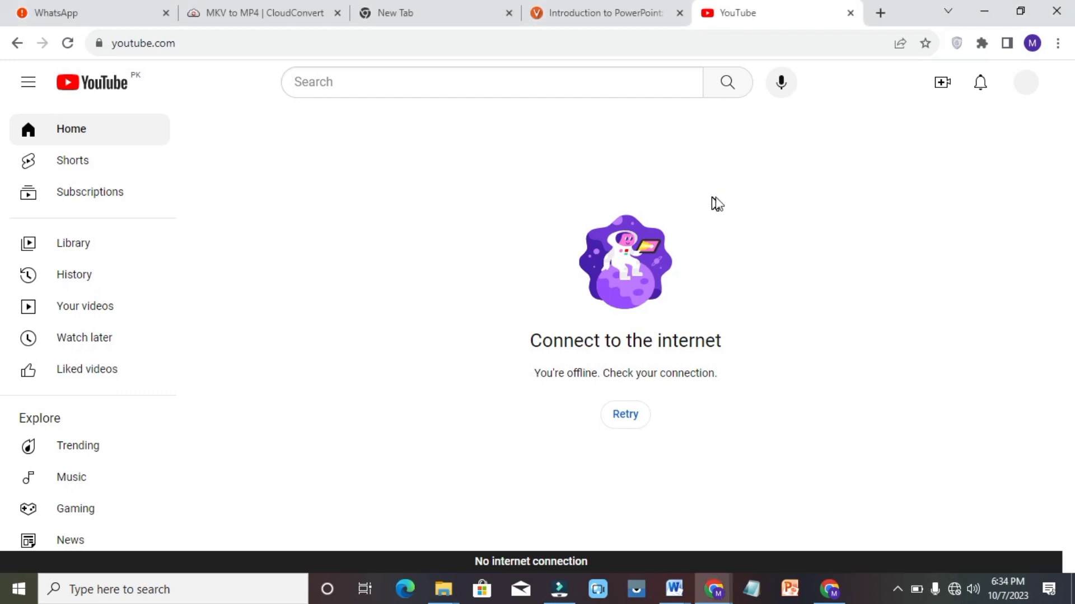
pyautogui.click(958, 589)
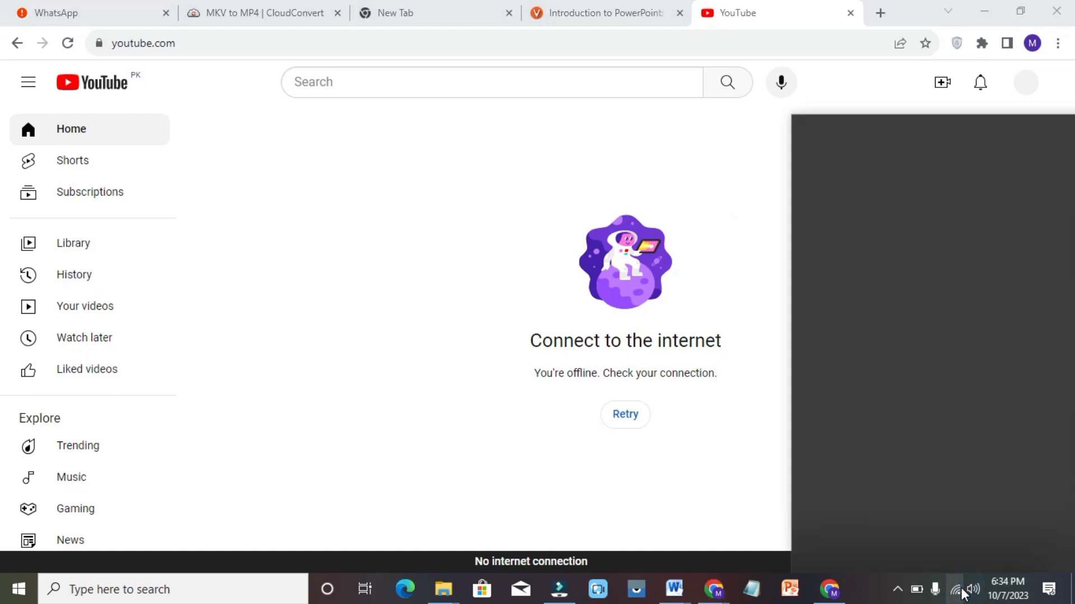
pyautogui.click(780, 477)
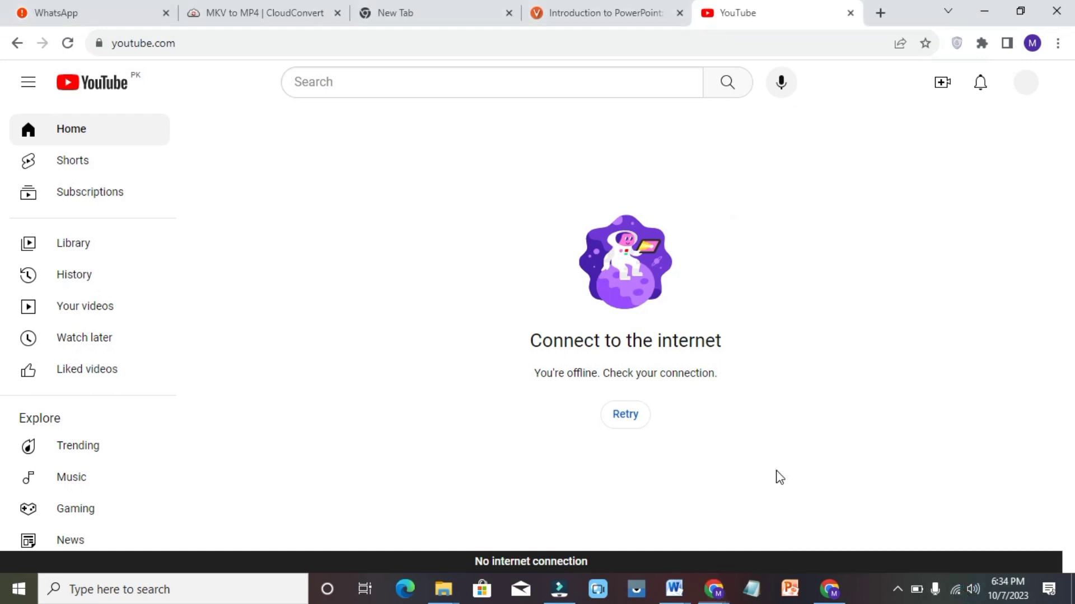
# Reload YouTube, search 'learn and grow', and pick the Learn & Grow channel suggestion
pyautogui.click(391, 92)
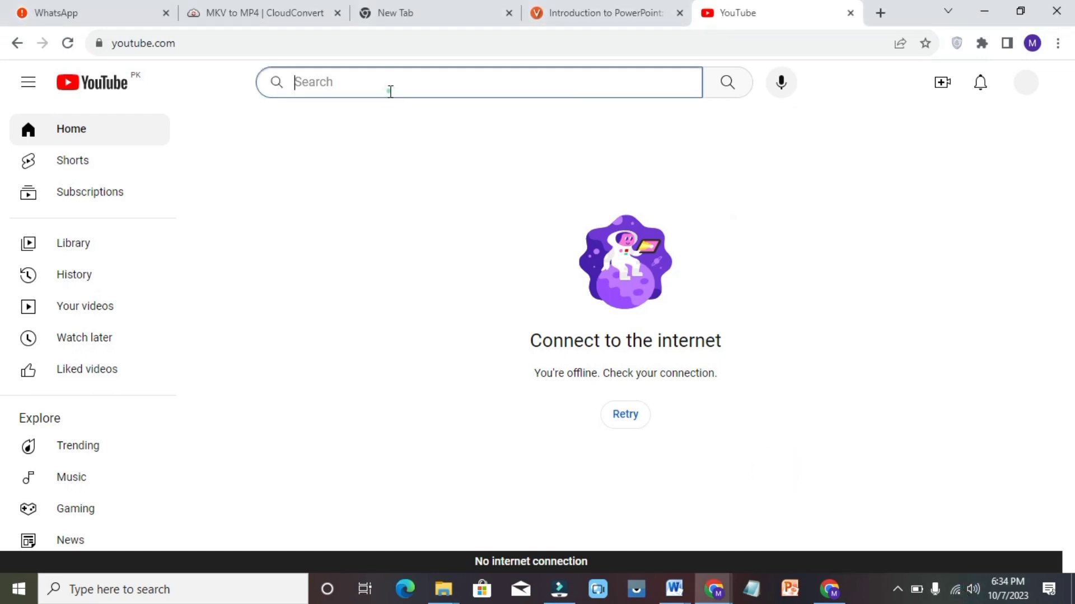
pyautogui.click(108, 87)
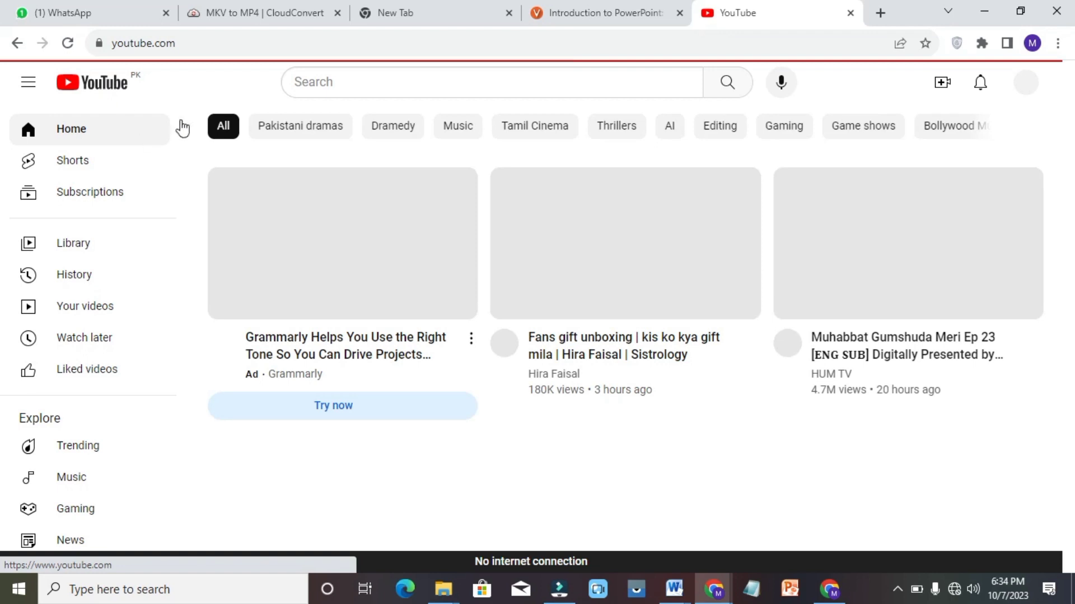
pyautogui.click(344, 88)
pyautogui.write('learn')
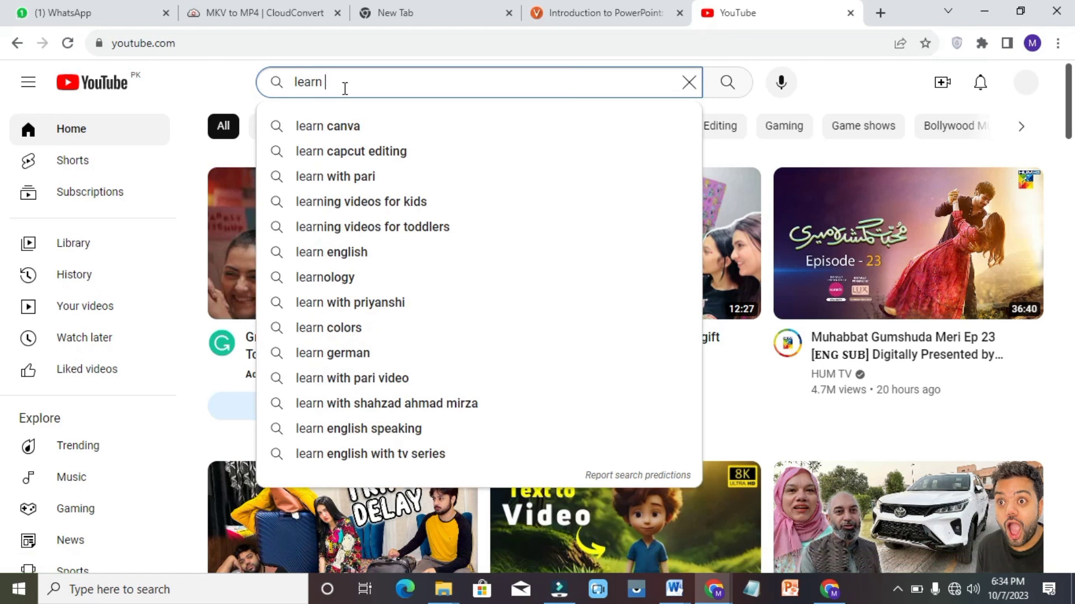
pyautogui.press('Escape')
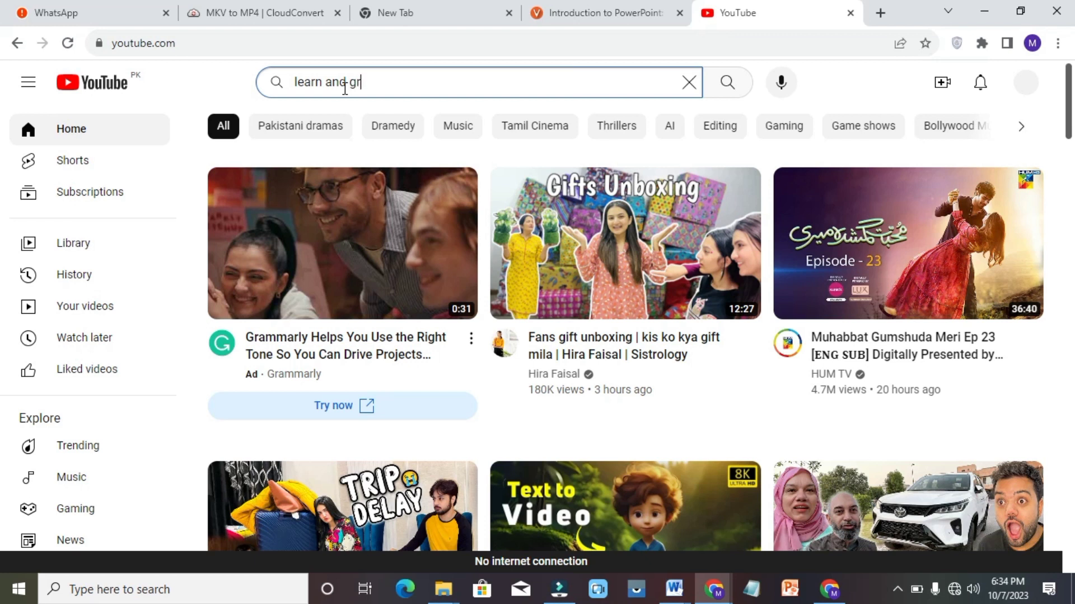
pyautogui.write('and grow w')
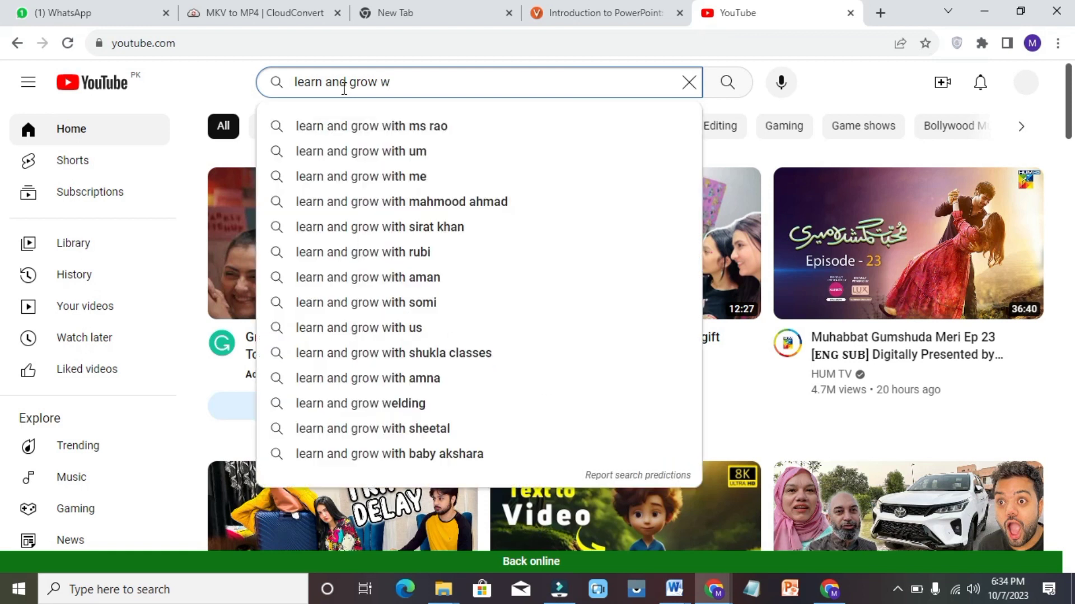
pyautogui.click(407, 127)
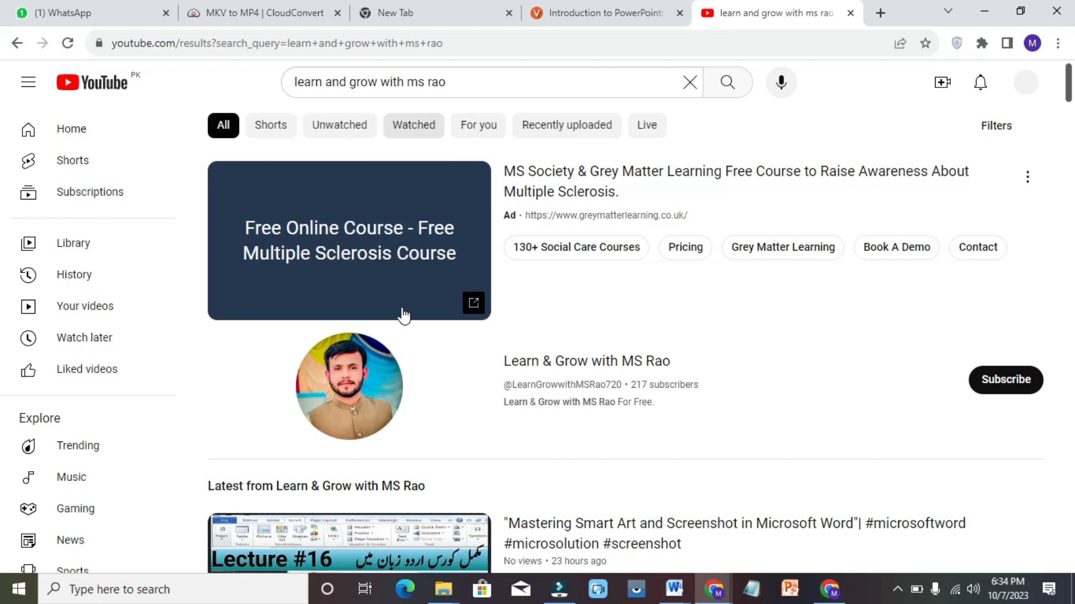
# Open the Learn & Grow channel page and browse its list of videos
pyautogui.click(556, 375)
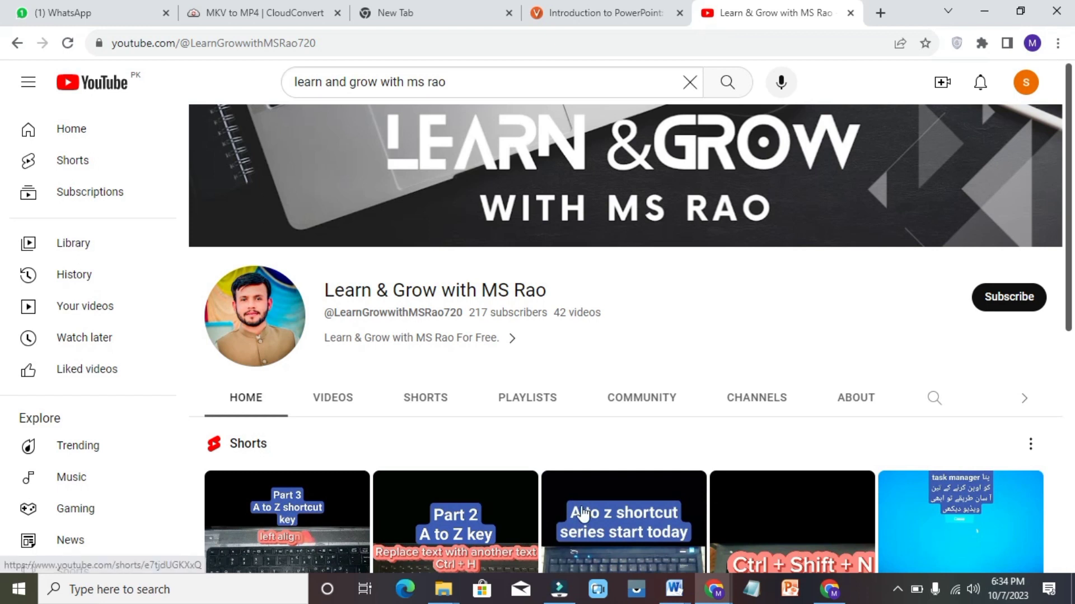
pyautogui.click(334, 398)
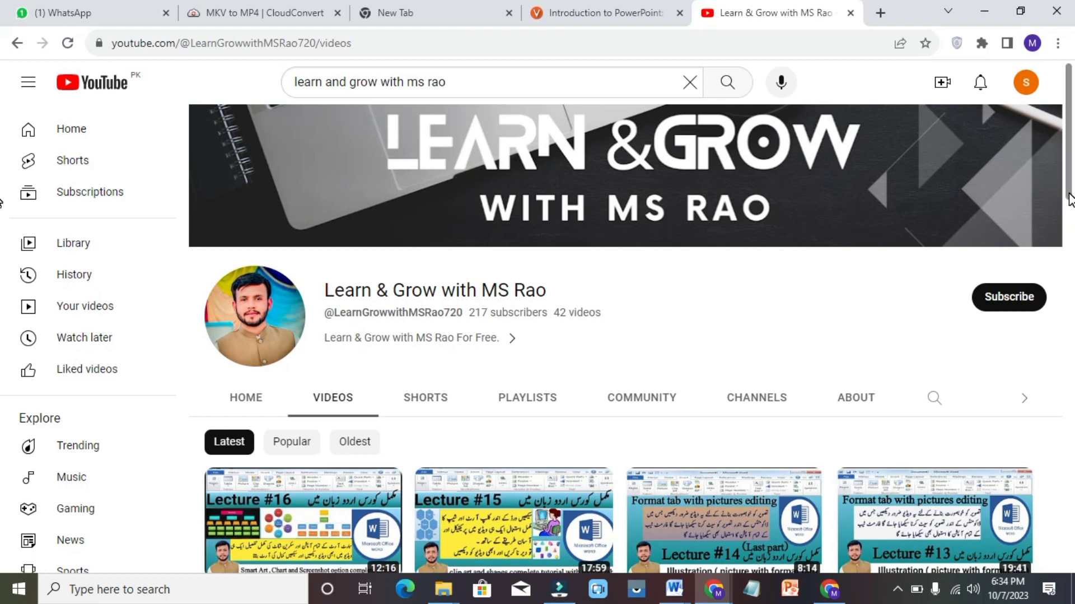
pyautogui.scroll(-3, 1070, 199)
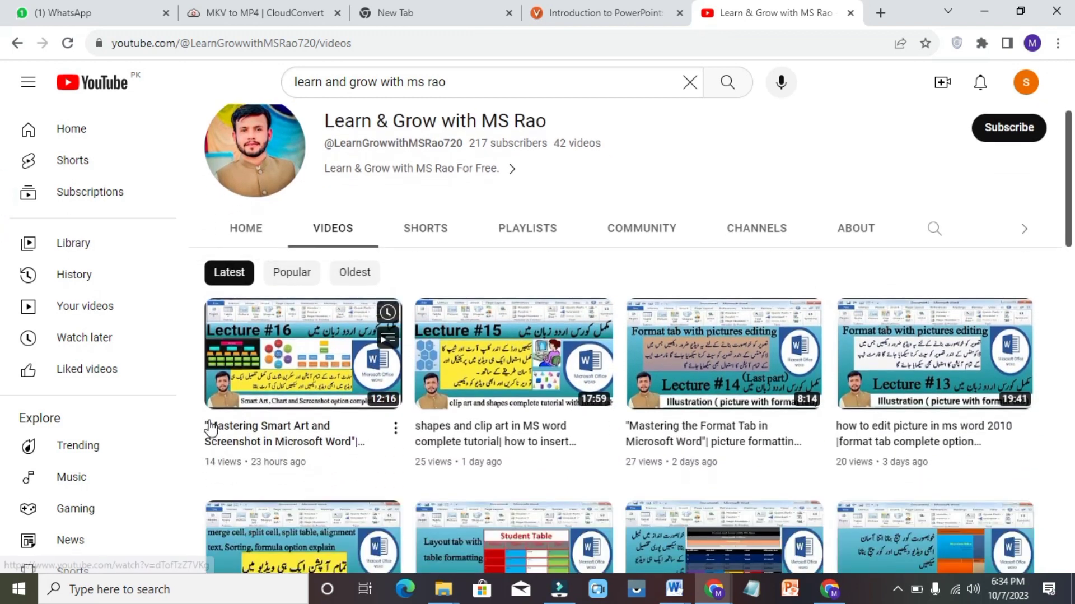
pyautogui.rightClick(393, 426)
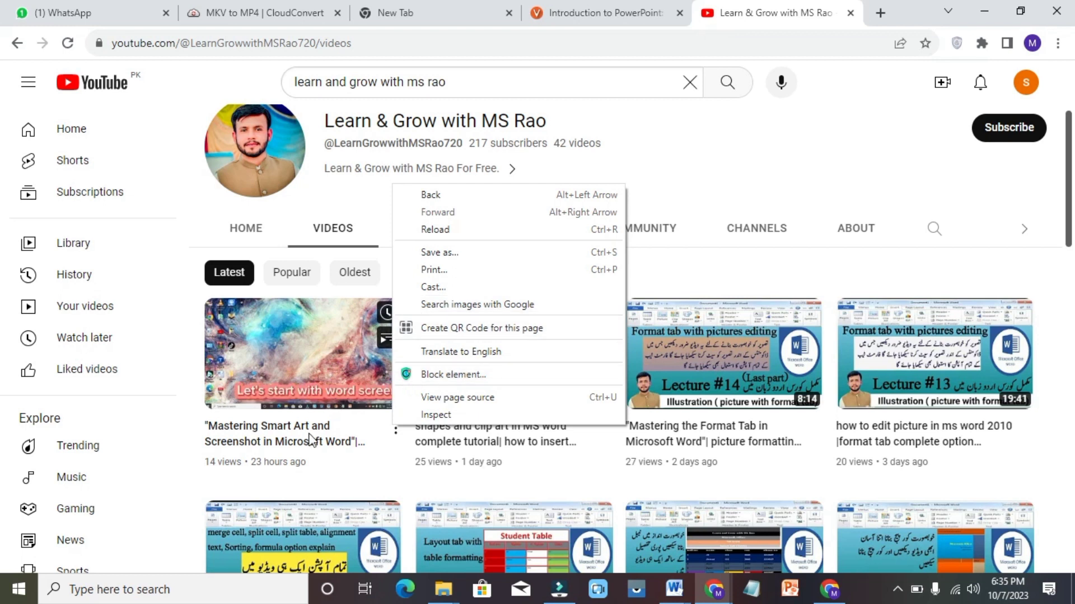
# Copy the youtu.be share link of the Mastering Smart Art and Screenshot video, then close its tab
pyautogui.click(323, 376)
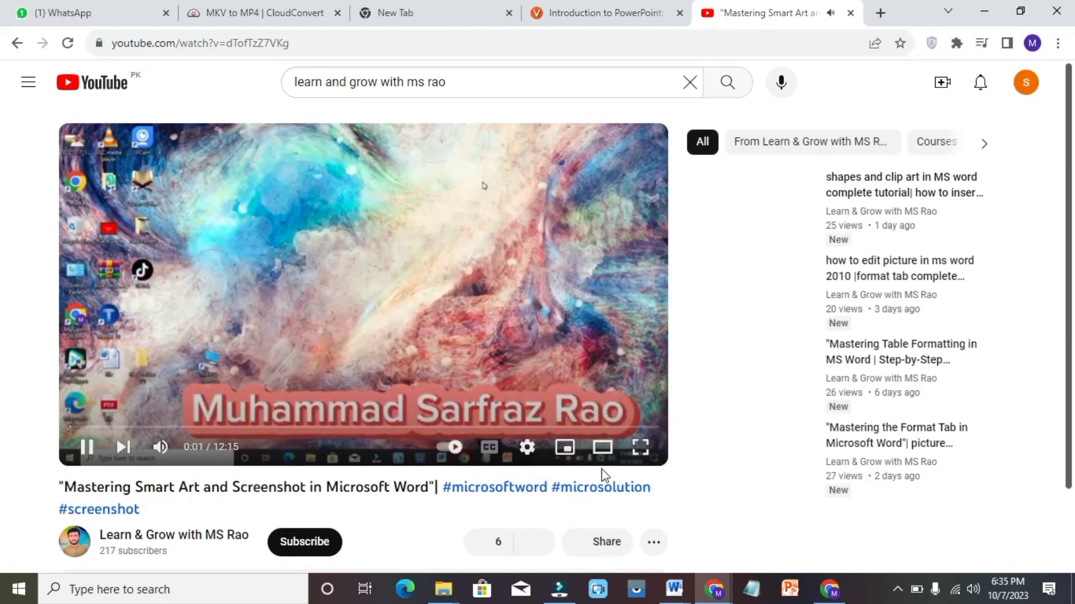
pyautogui.click(607, 541)
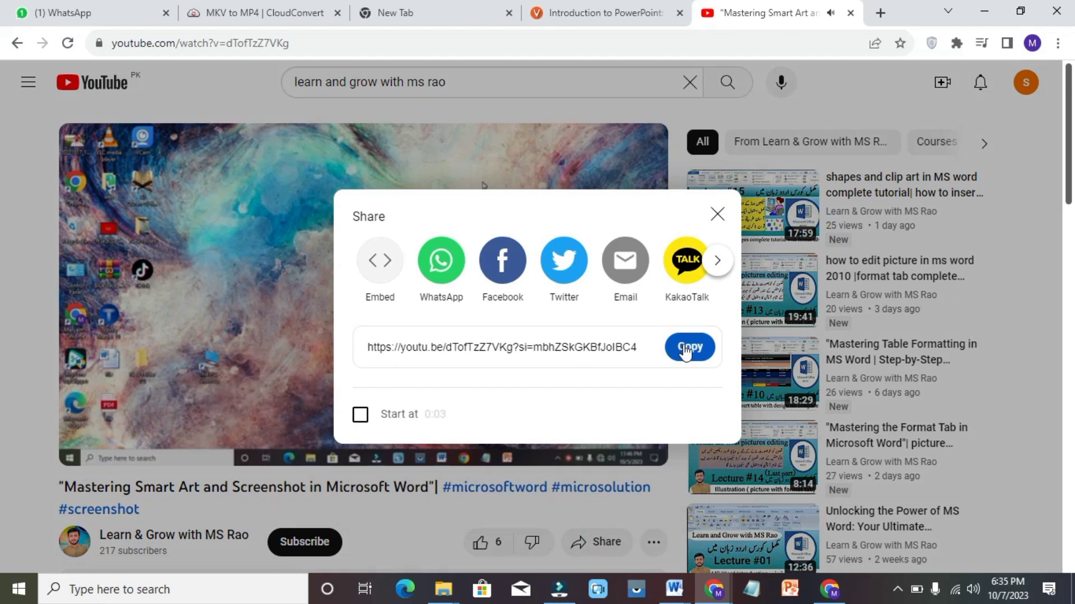
pyautogui.click(686, 350)
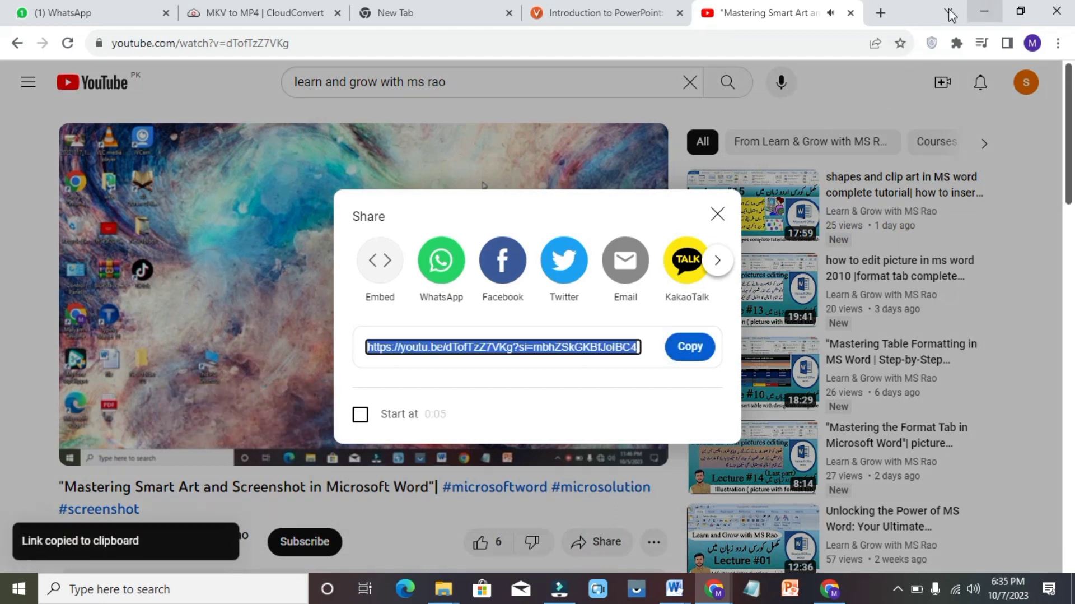
pyautogui.click(851, 13)
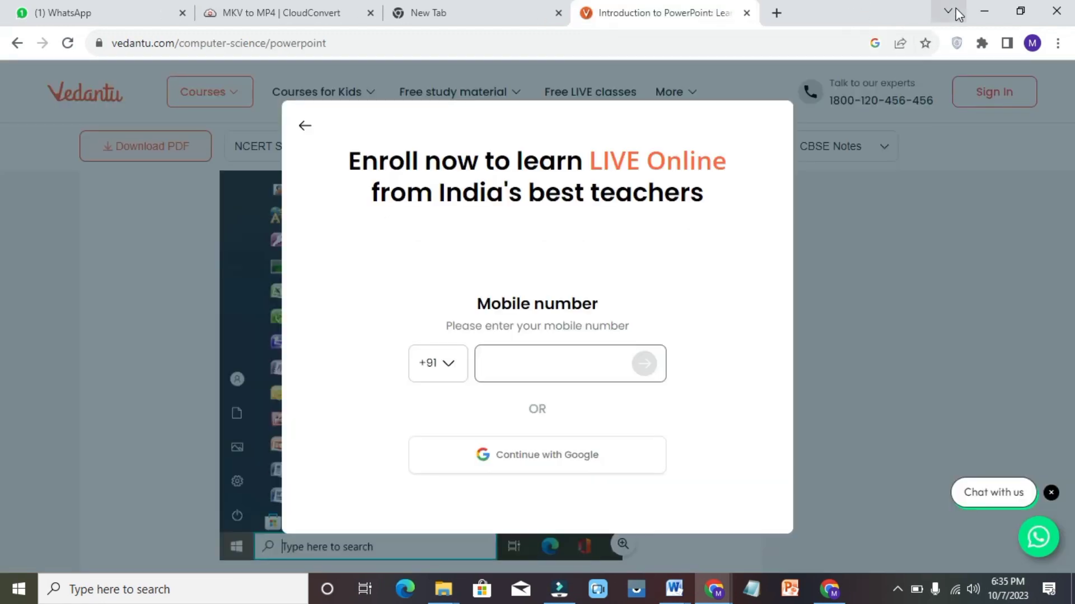
# Back in Word, select 'visit video' and paste the copied link as an e-mail hyperlink address
pyautogui.click(984, 14)
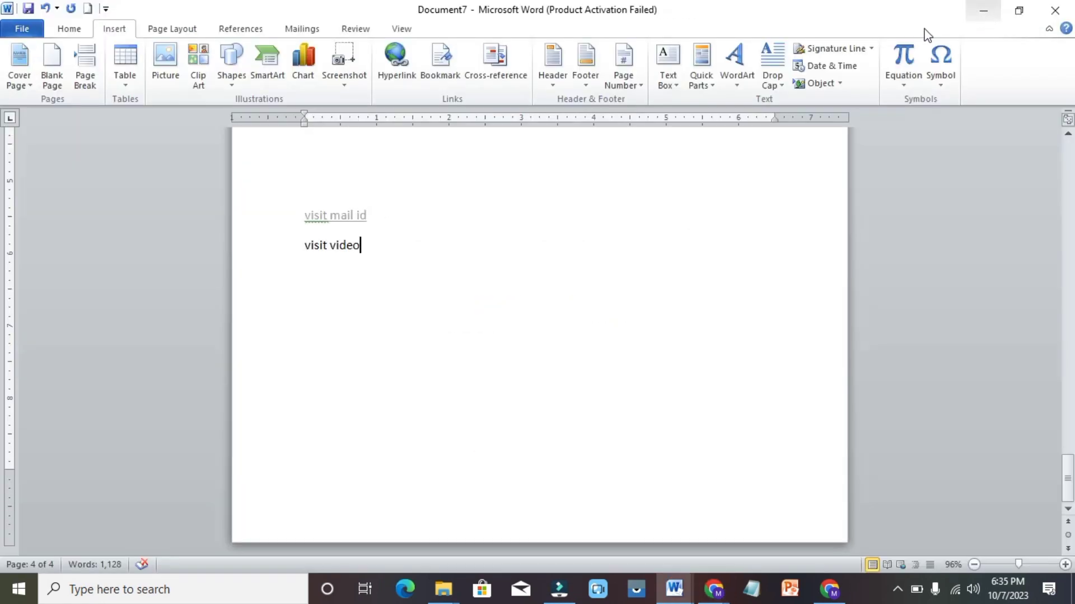
pyautogui.tripleClick(361, 245)
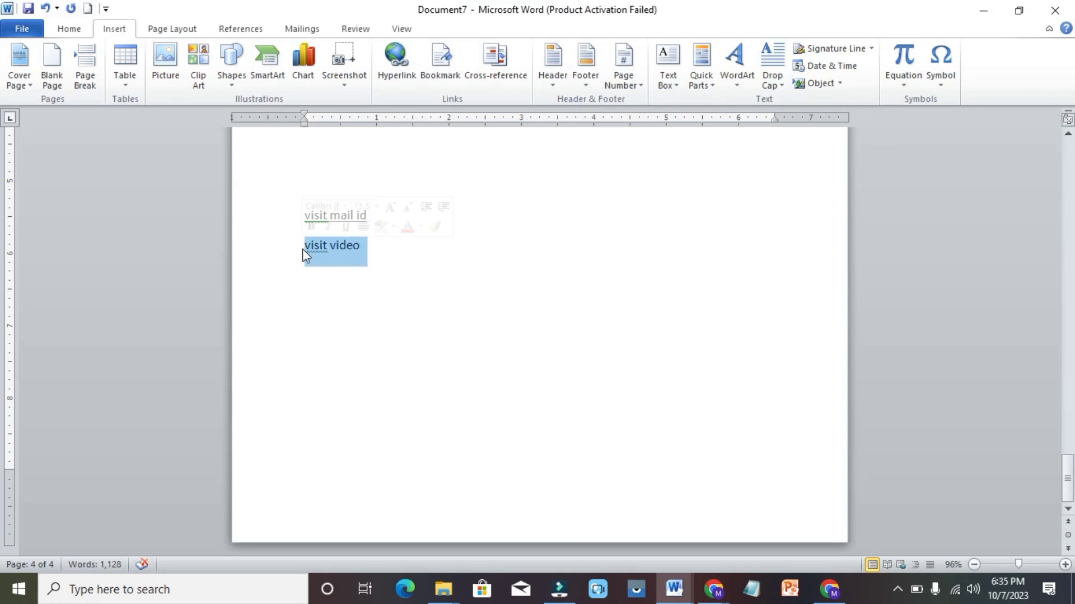
pyautogui.click(395, 61)
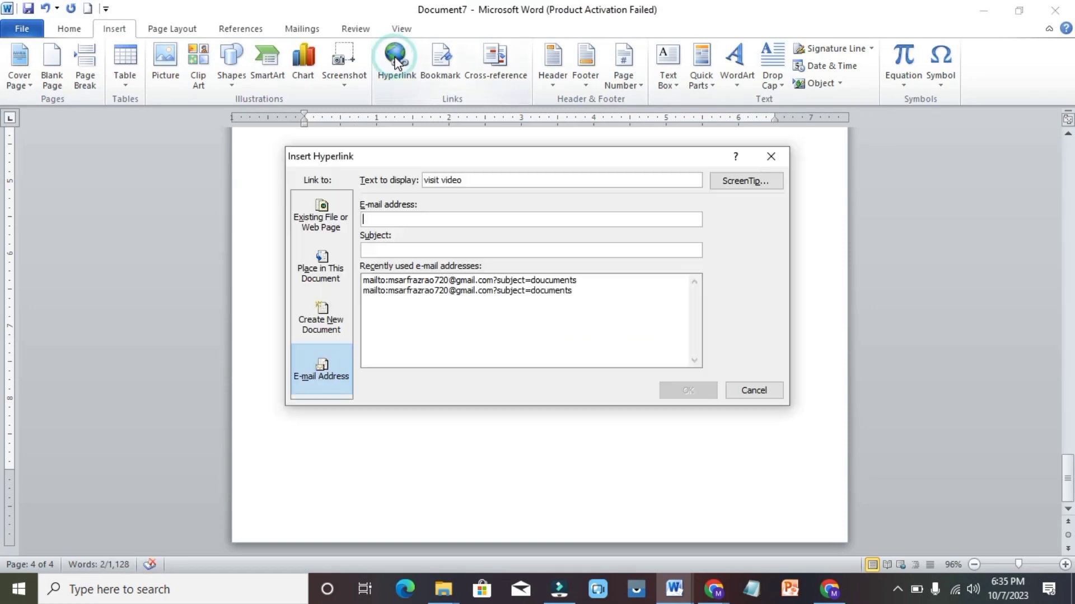
pyautogui.click(325, 363)
pyautogui.click(442, 221)
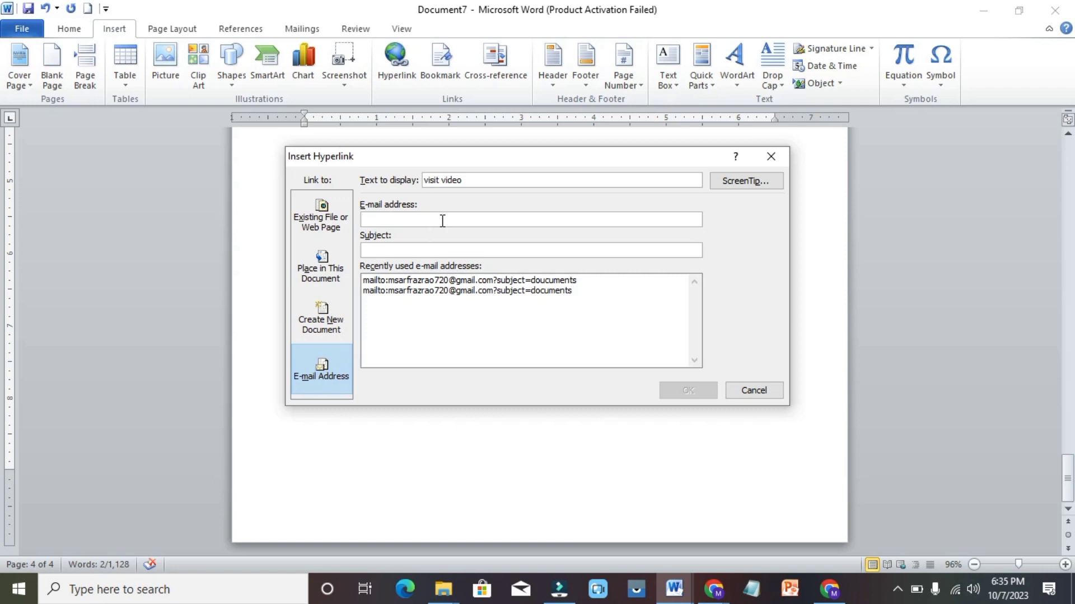
pyautogui.hotkey('ctrl', 'v')
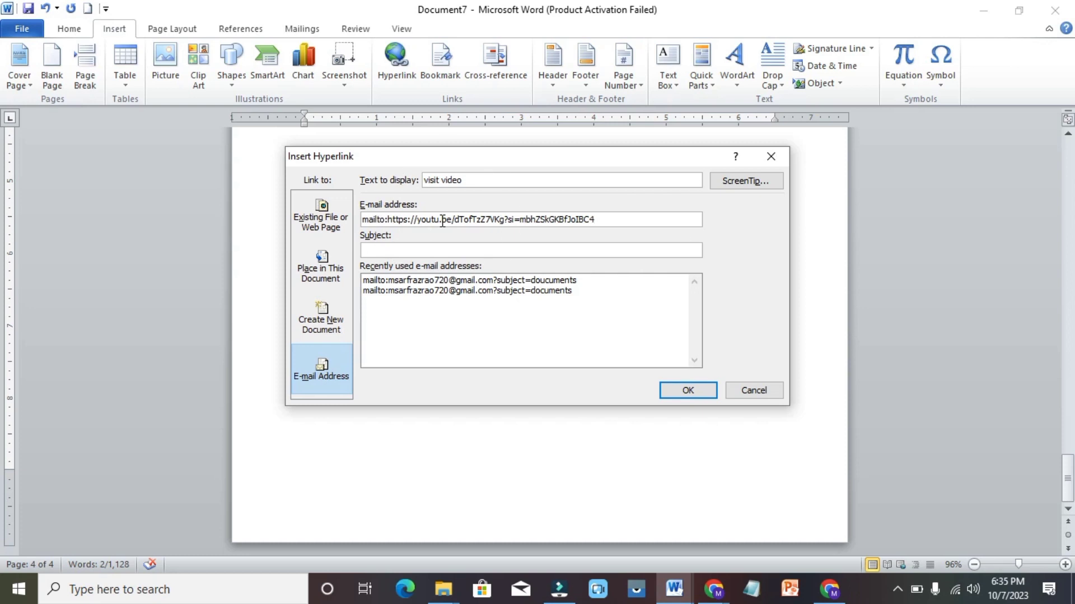
# Switch the link to Existing File or Web Page, paste the youtu.be link, and confirm
pyautogui.click(442, 221)
pyautogui.hotkey('ctrl', 'a')
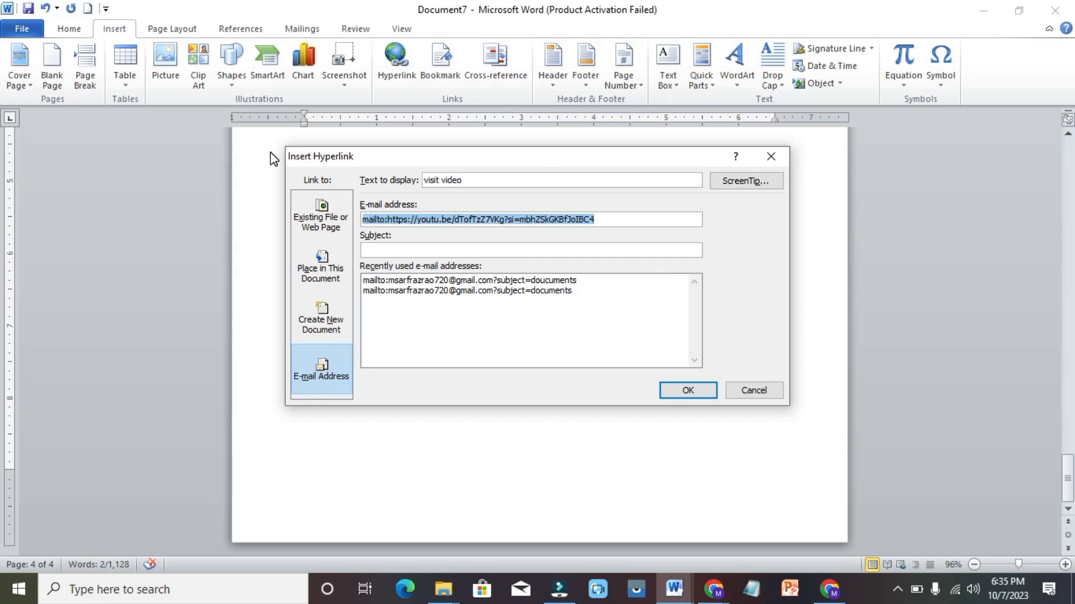
pyautogui.click(340, 219)
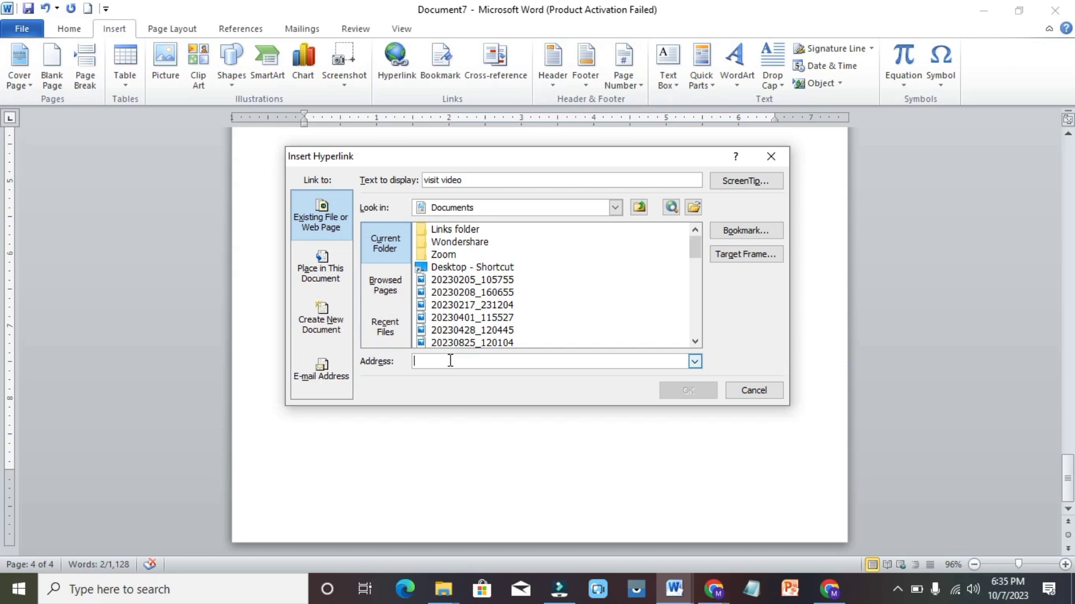
pyautogui.hotkey('ctrl', 'v')
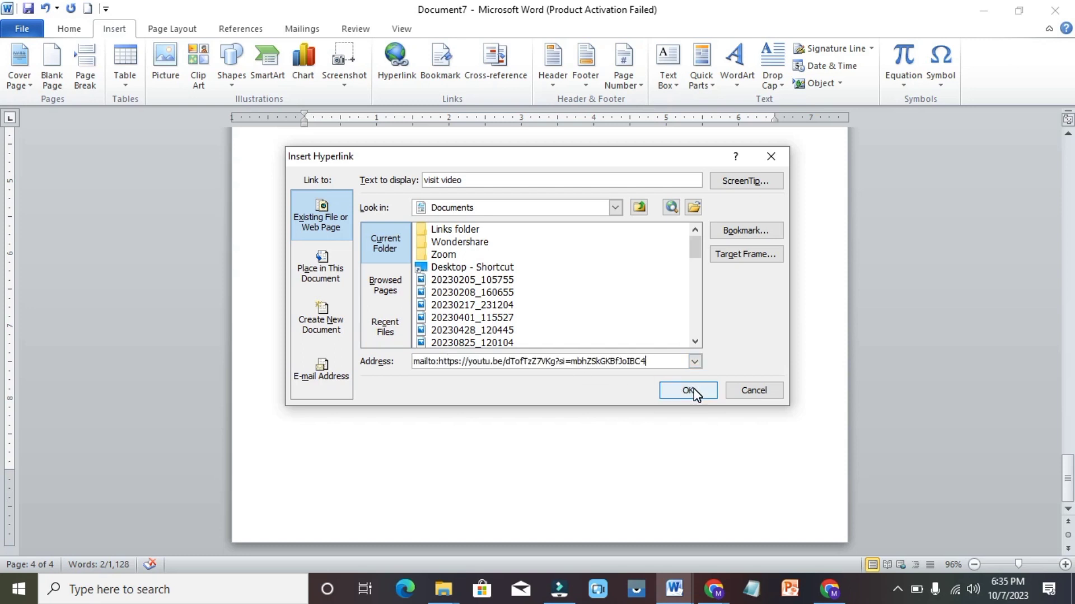
pyautogui.click(692, 390)
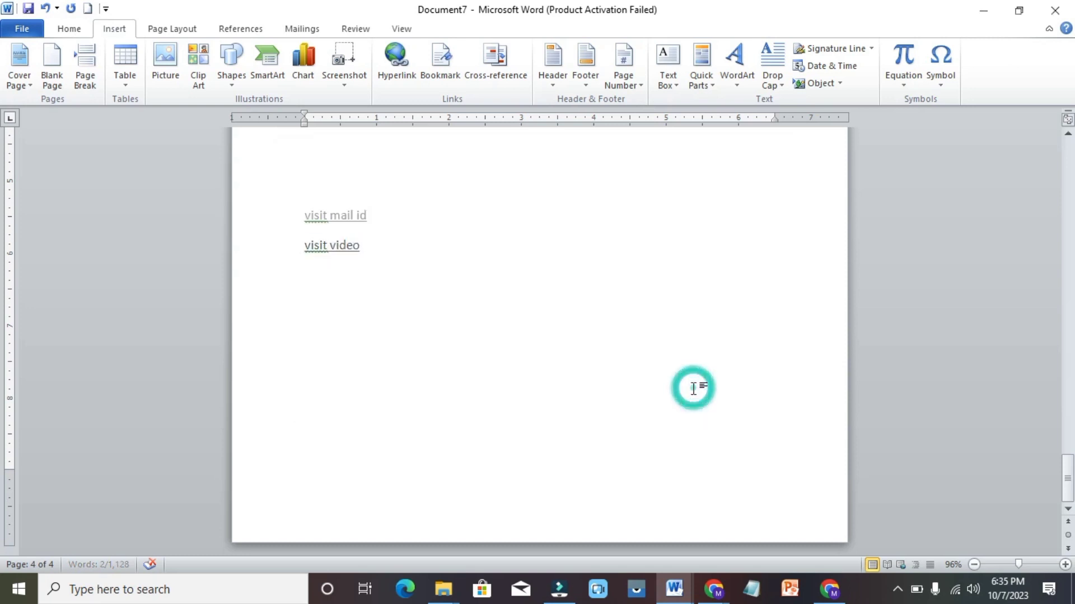
pyautogui.keyDown('ctrl'); pyautogui.click(332, 246); pyautogui.keyUp('ctrl')
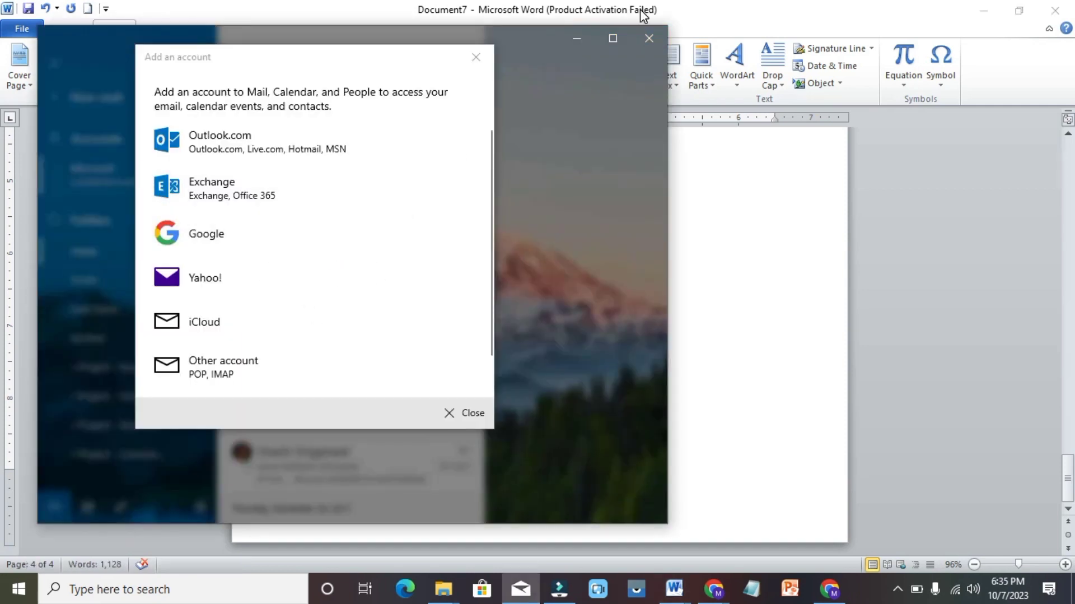
pyautogui.click(654, 39)
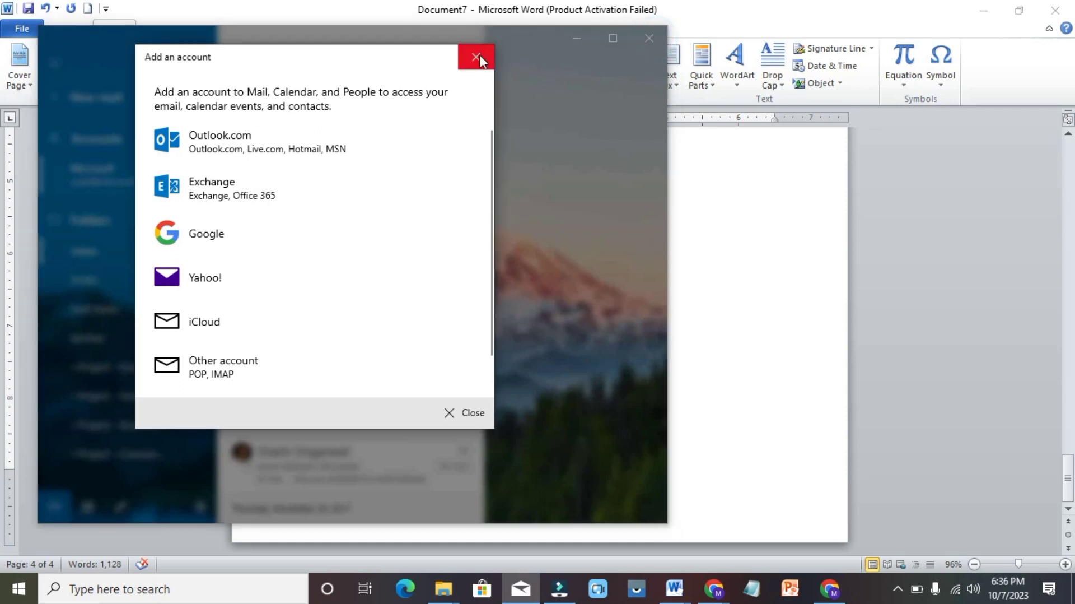
pyautogui.click(478, 59)
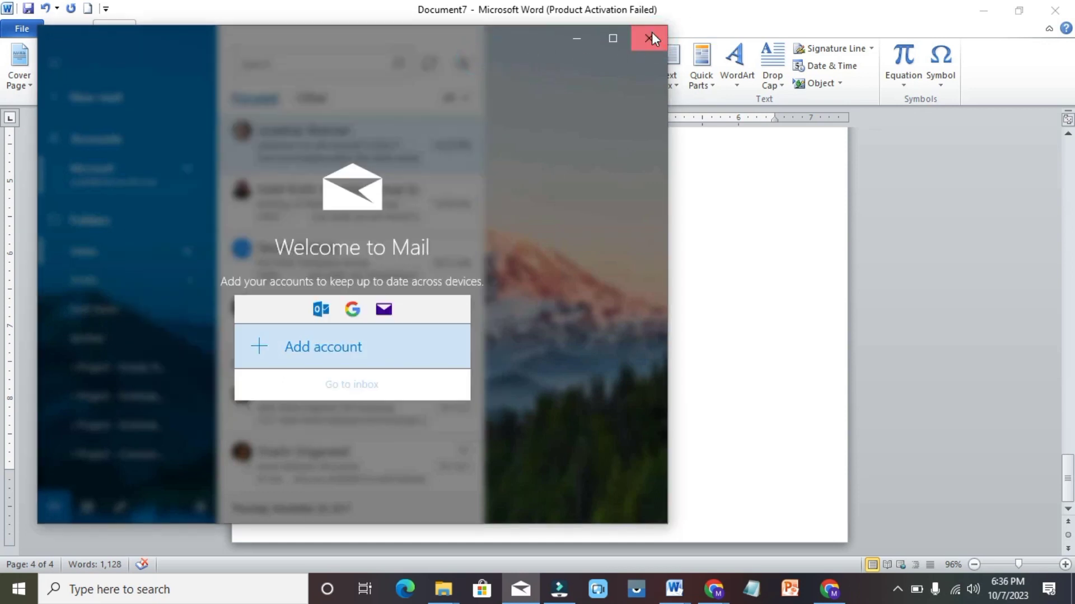
pyautogui.click(652, 35)
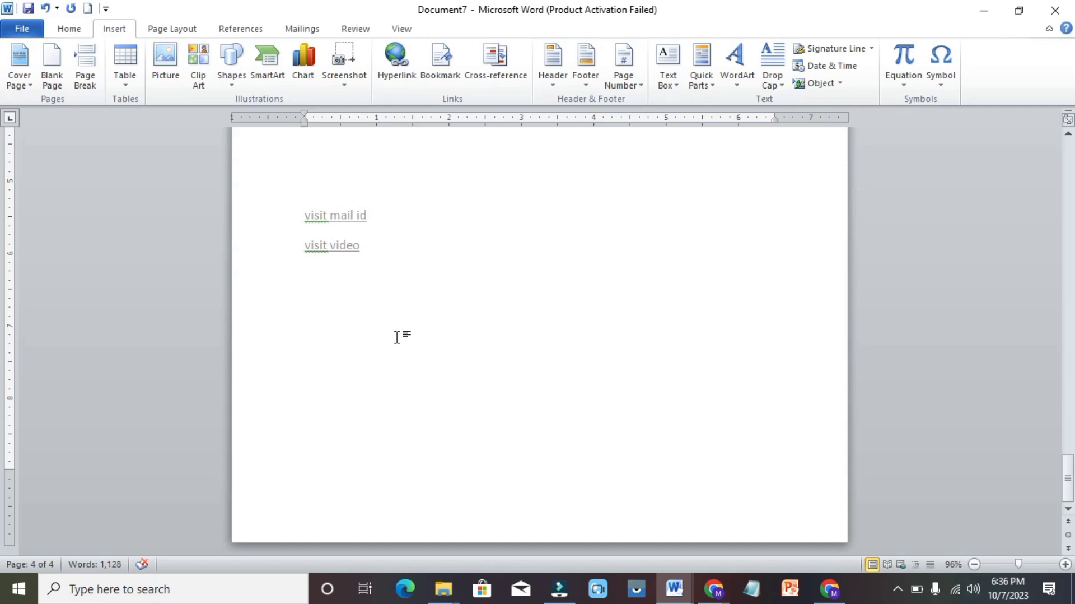
# Reopen the 'visit video' hyperlink as a web page link and paste the youtu.be address
pyautogui.moveTo(360, 246)
pyautogui.moveTo(364, 245); pyautogui.dragTo(263, 259)
pyautogui.click(395, 58)
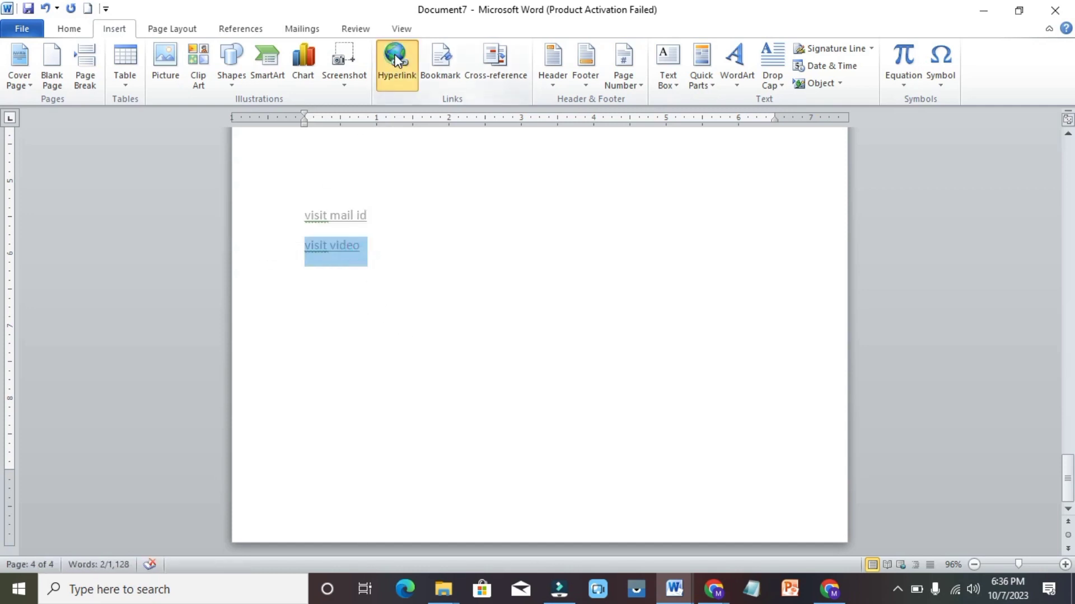
pyautogui.click(330, 233)
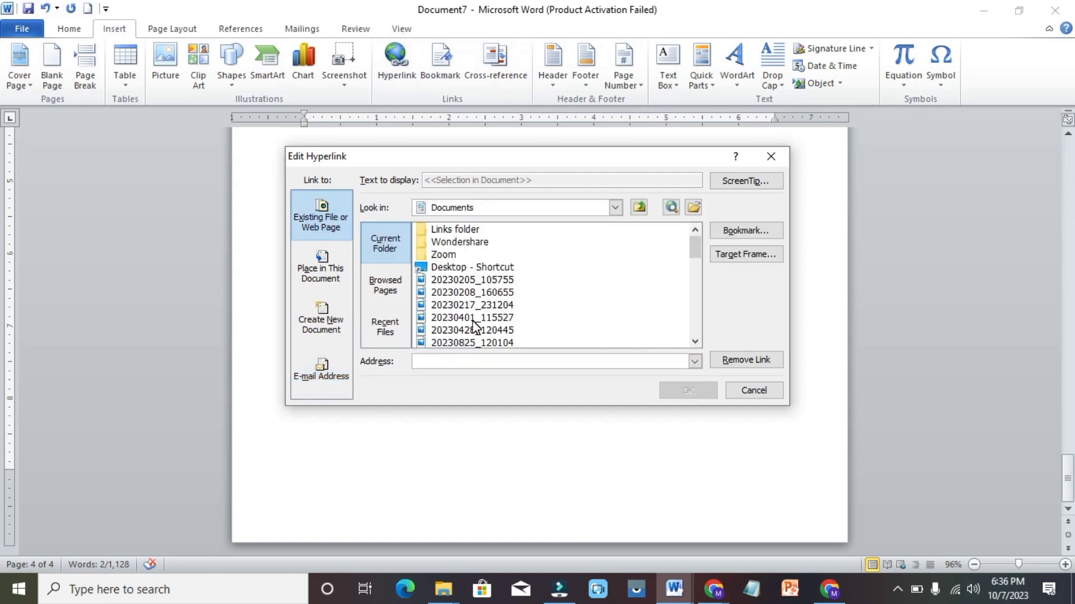
pyautogui.hotkey('ctrl', 'v')
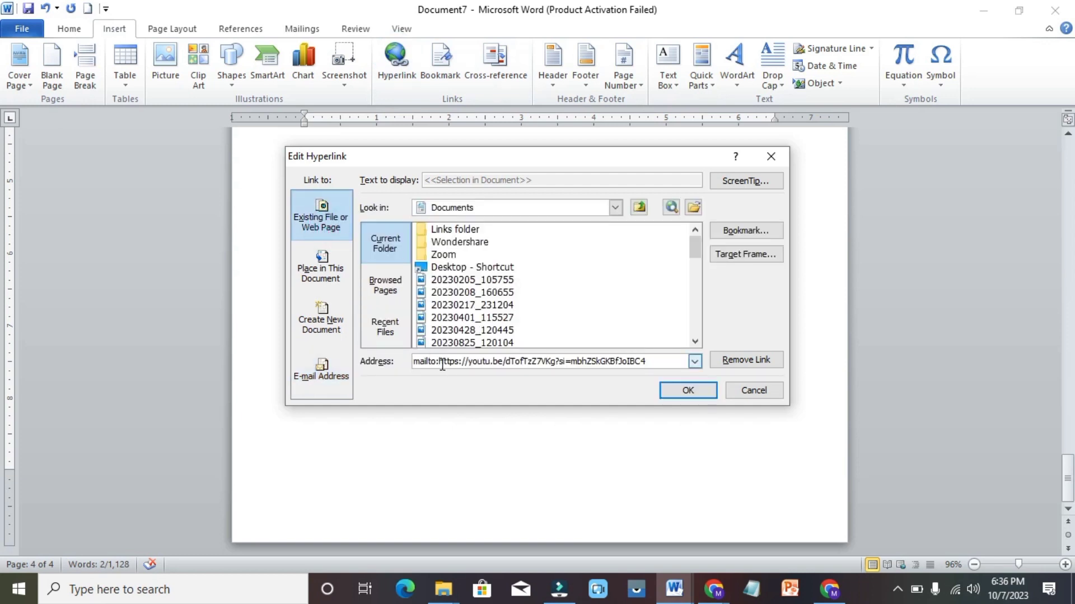
# Delete the 'mailto:' prefix from the address, apply it, and test the 'visit video' link
pyautogui.click(439, 362)
pyautogui.press('BackSpace')
pyautogui.press('BackSpace')
pyautogui.press('BackSpace')
pyautogui.press('BackSpace')
pyautogui.press('BackSpace')
pyautogui.press('BackSpace')
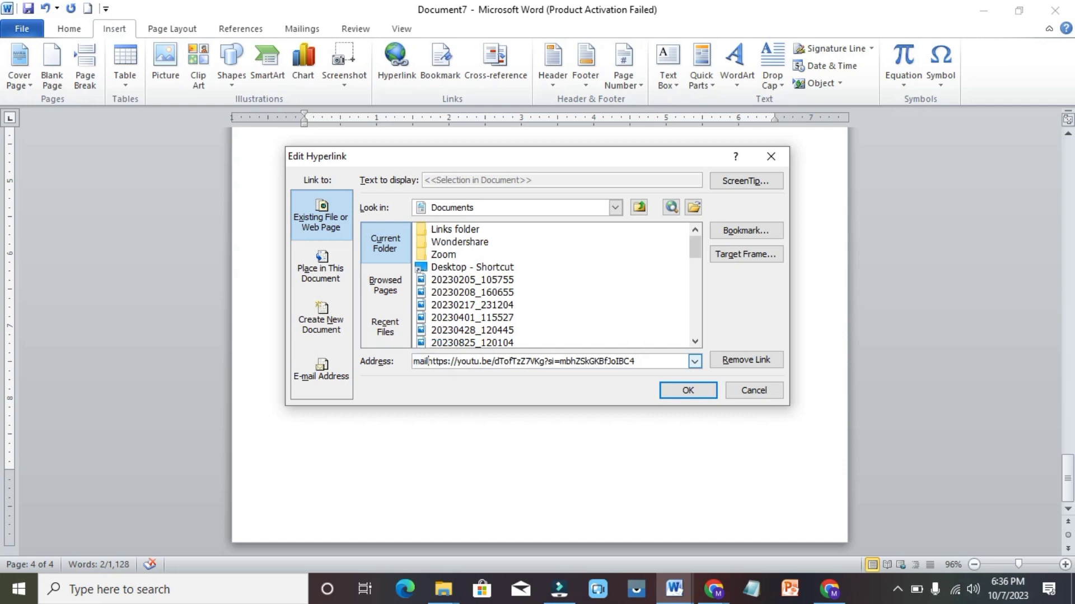
pyautogui.press('BackSpace')
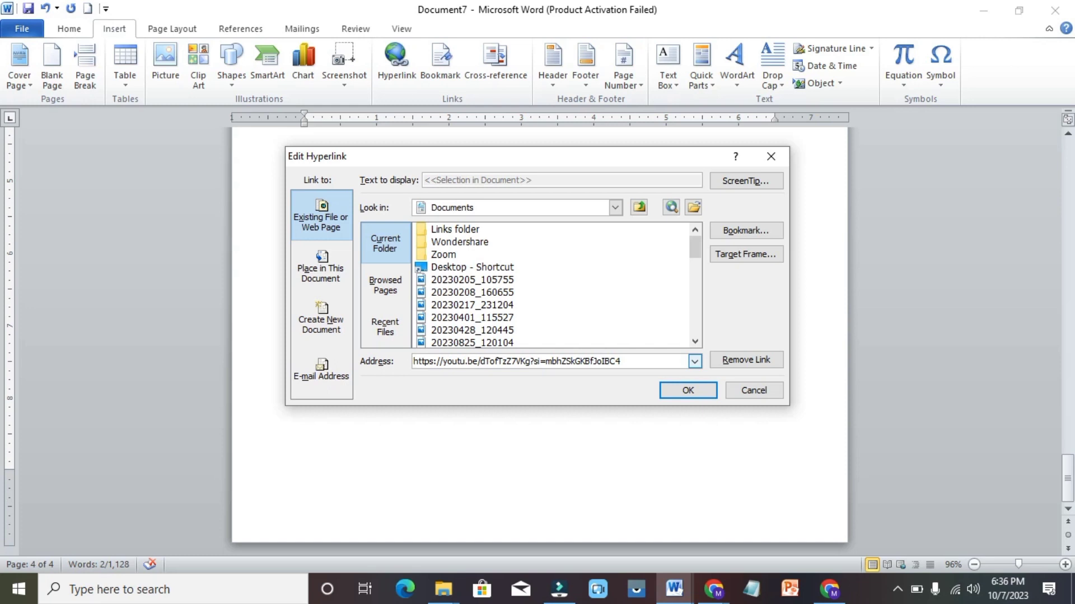
pyautogui.click(683, 393)
pyautogui.moveTo(343, 254)
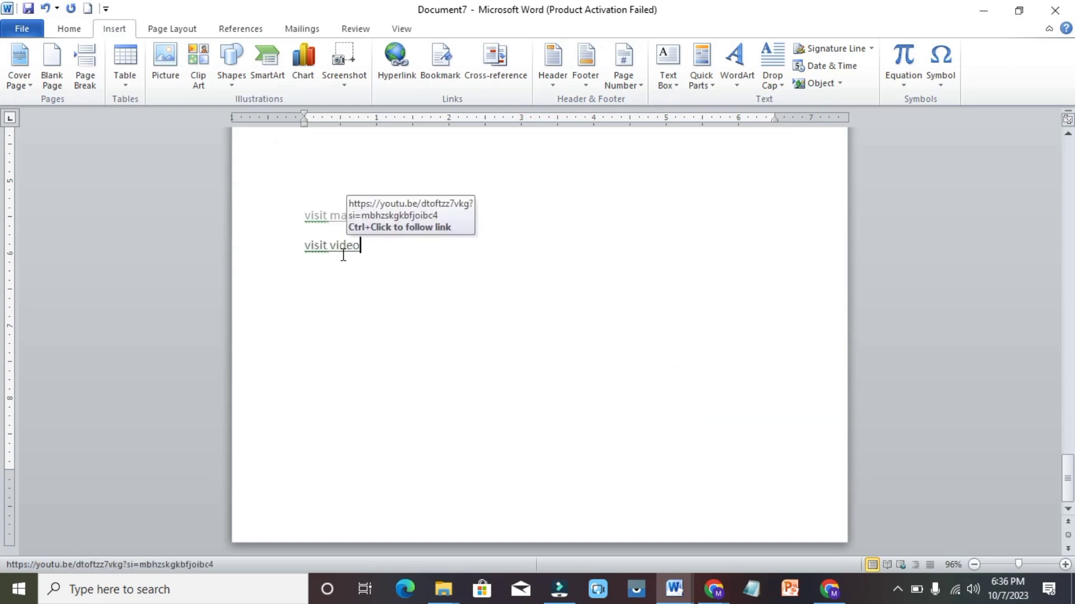
pyautogui.click(339, 248)
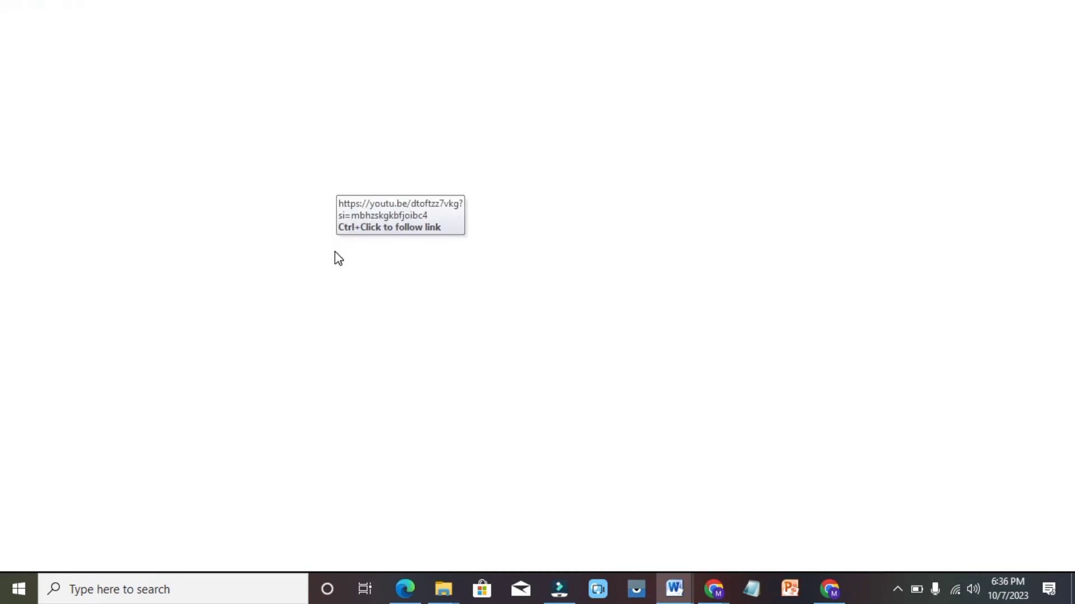
pyautogui.click(335, 252)
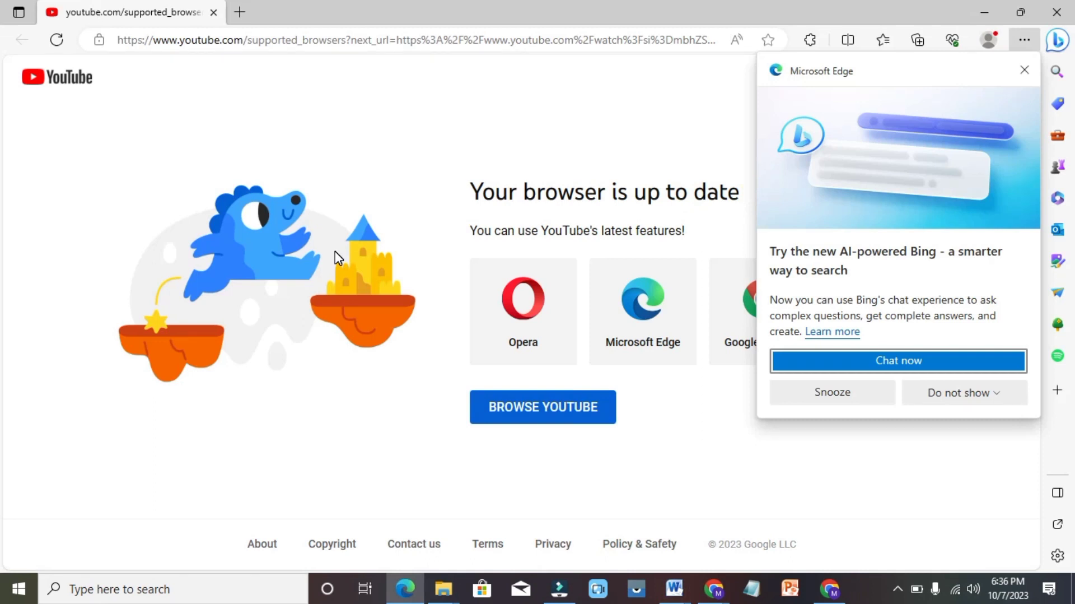
pyautogui.click(1021, 79)
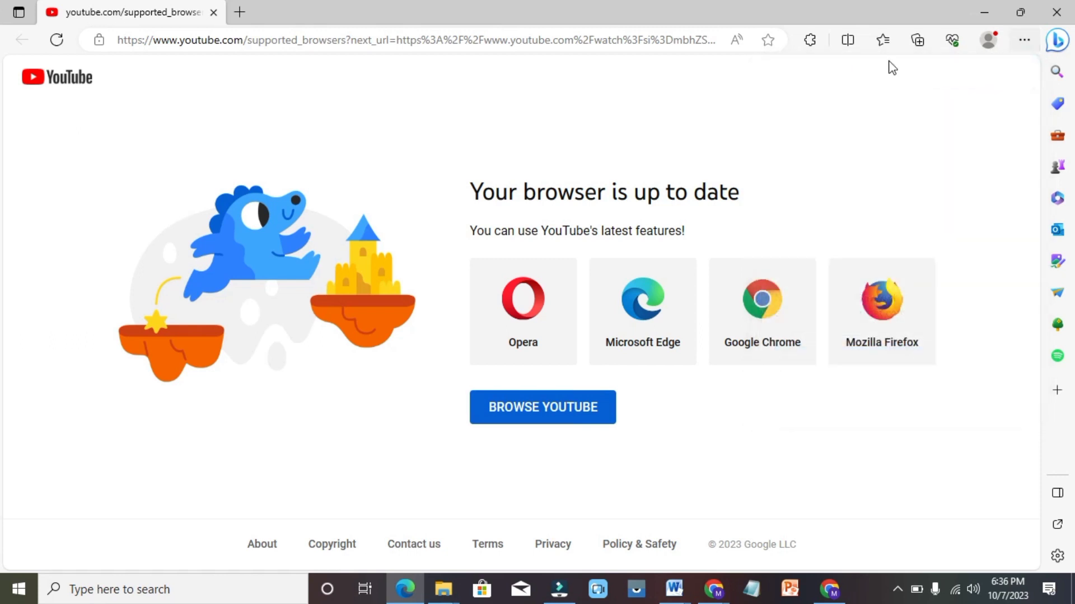
pyautogui.click(59, 85)
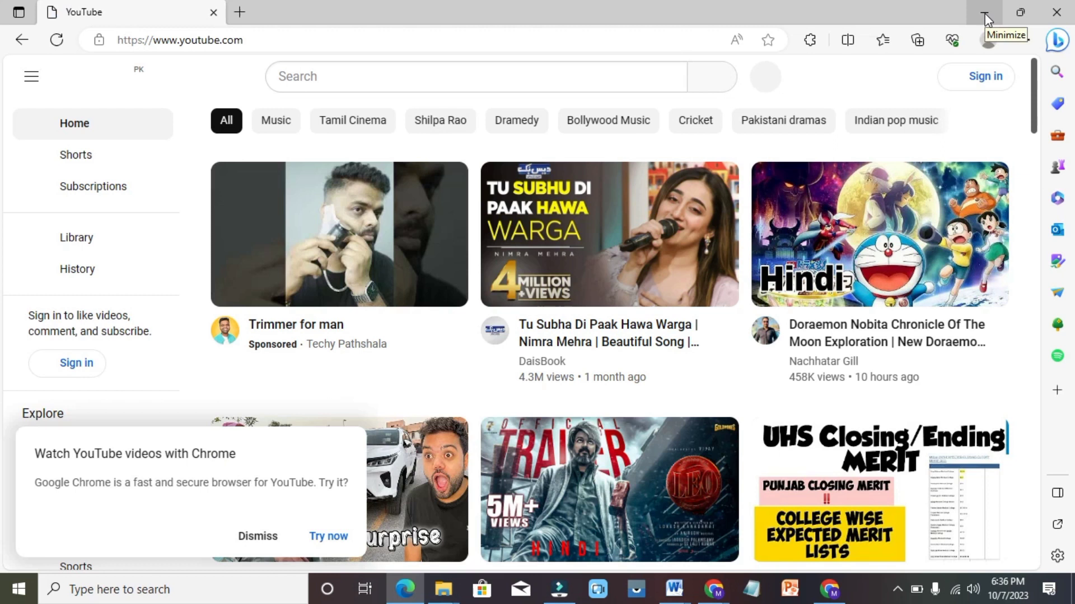
pyautogui.click(985, 19)
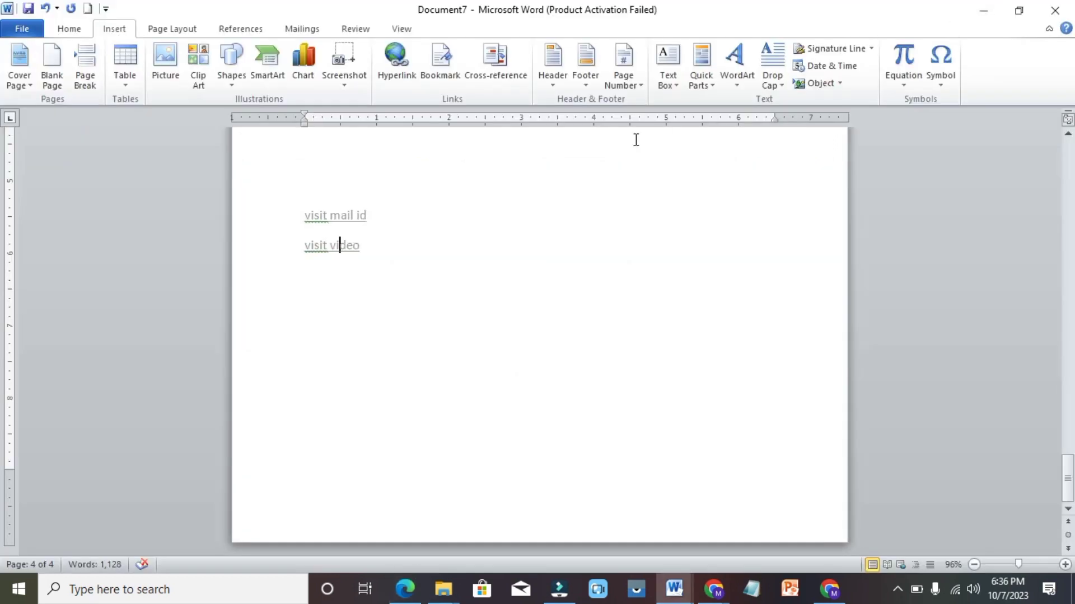
# Open the Edit Hyperlink dialog for 'visit video' to view its youtu.be address
pyautogui.click(407, 87)
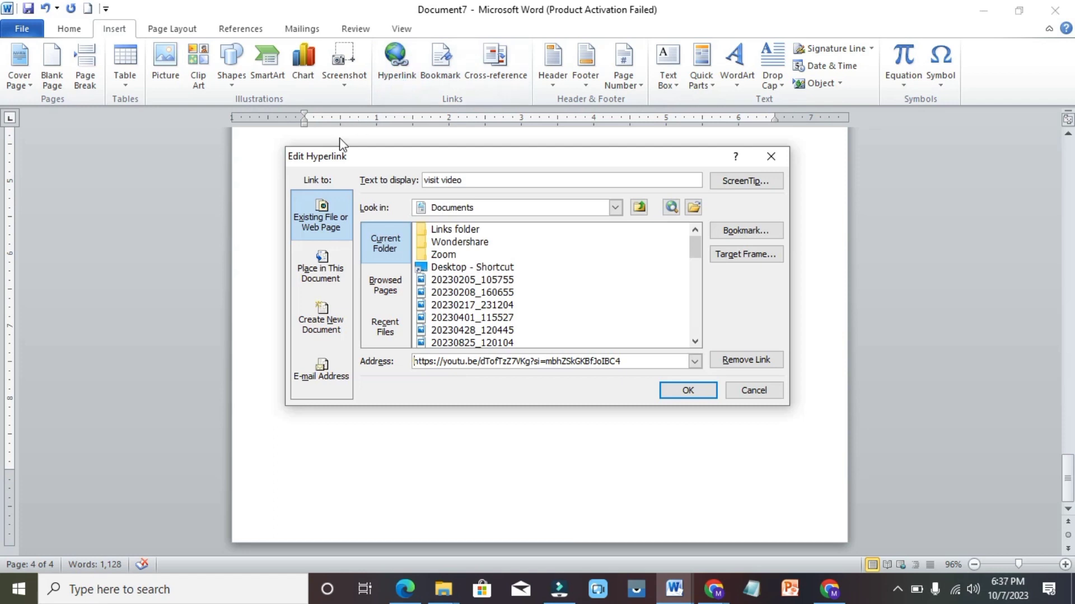